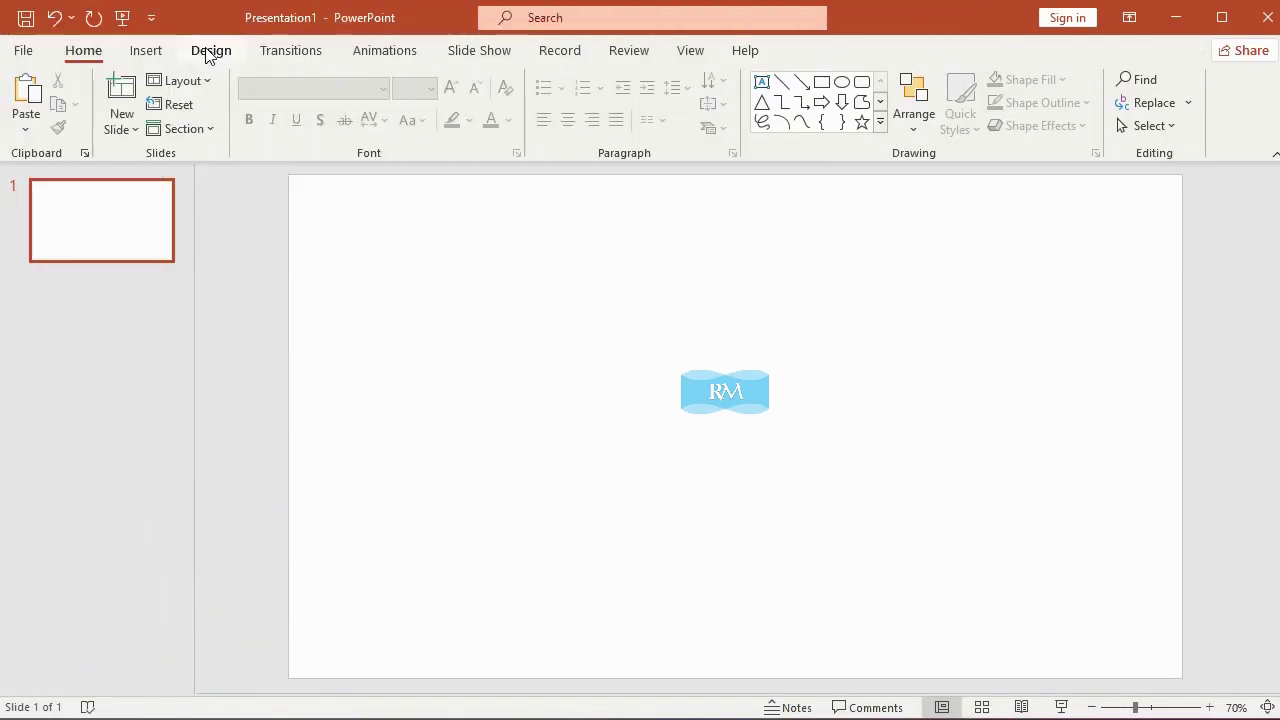
Change the slide size from Widescreen to B5 (ISO) Paper, maximizing the content
{"action": "left_click", "coordinate": [209, 50]}
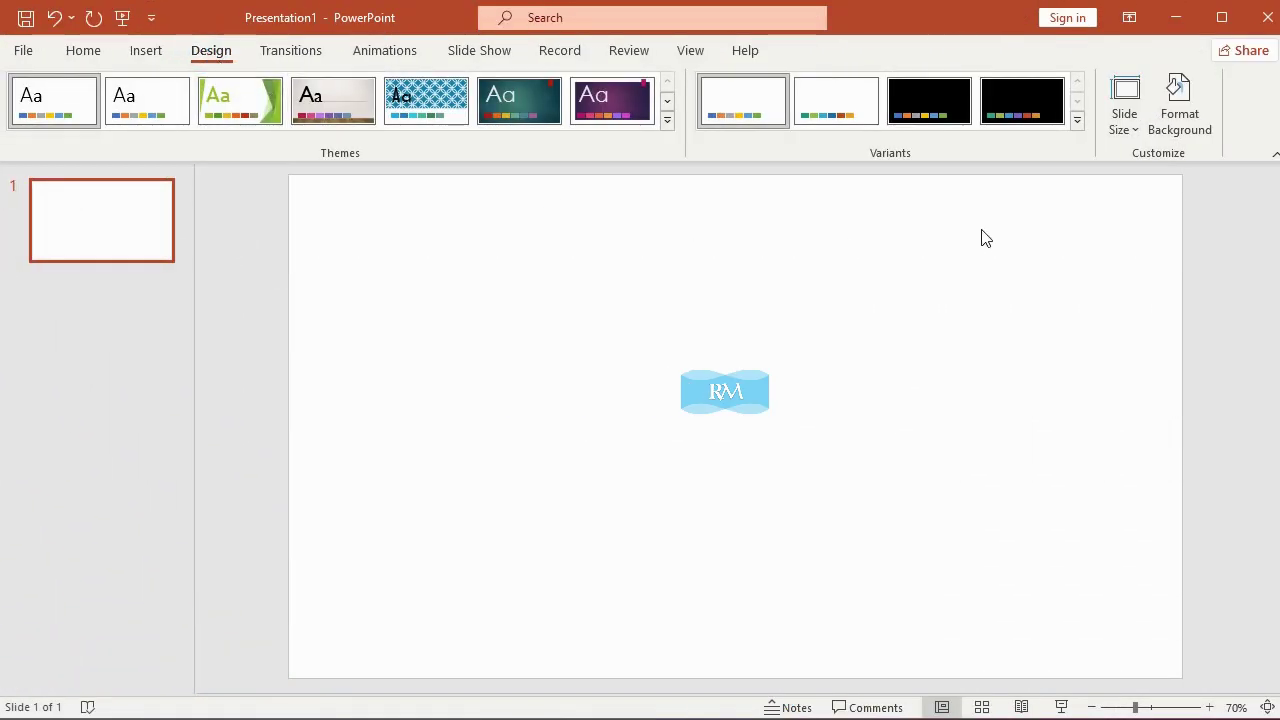
{"action": "left_click", "coordinate": [1125, 125]}
{"action": "left_click", "coordinate": [1183, 254]}
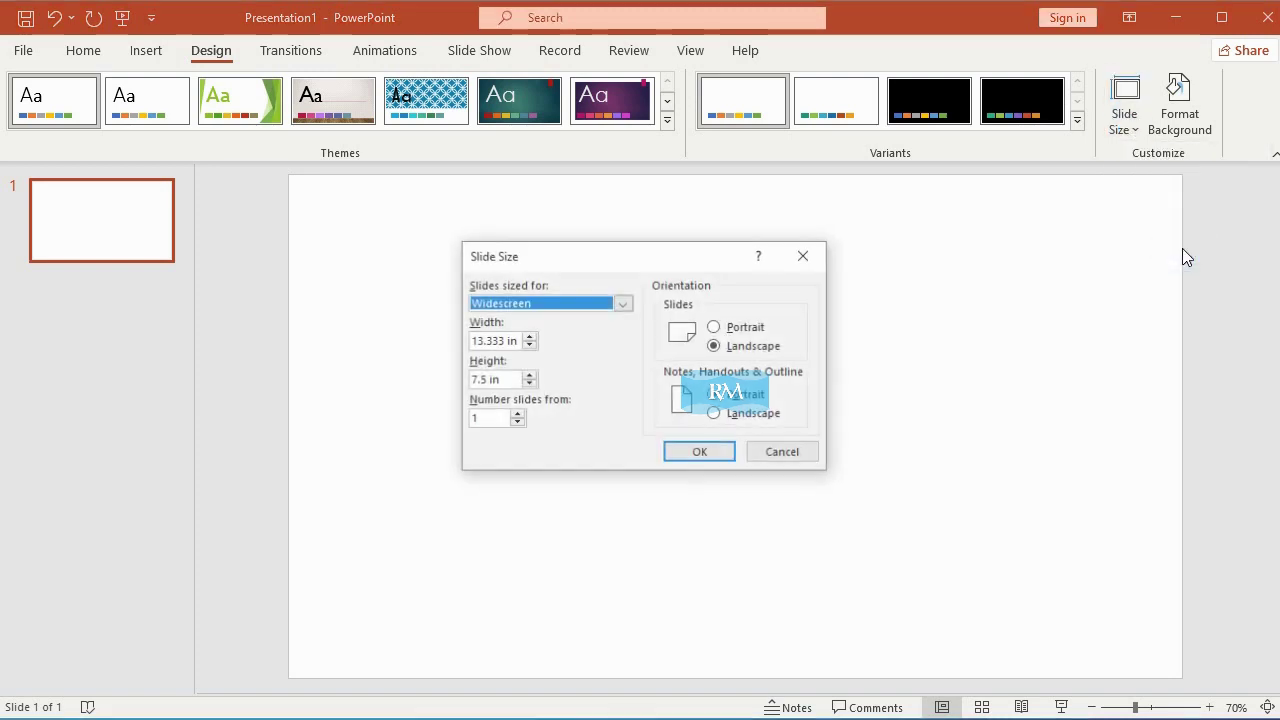
{"action": "left_click", "coordinate": [623, 303]}
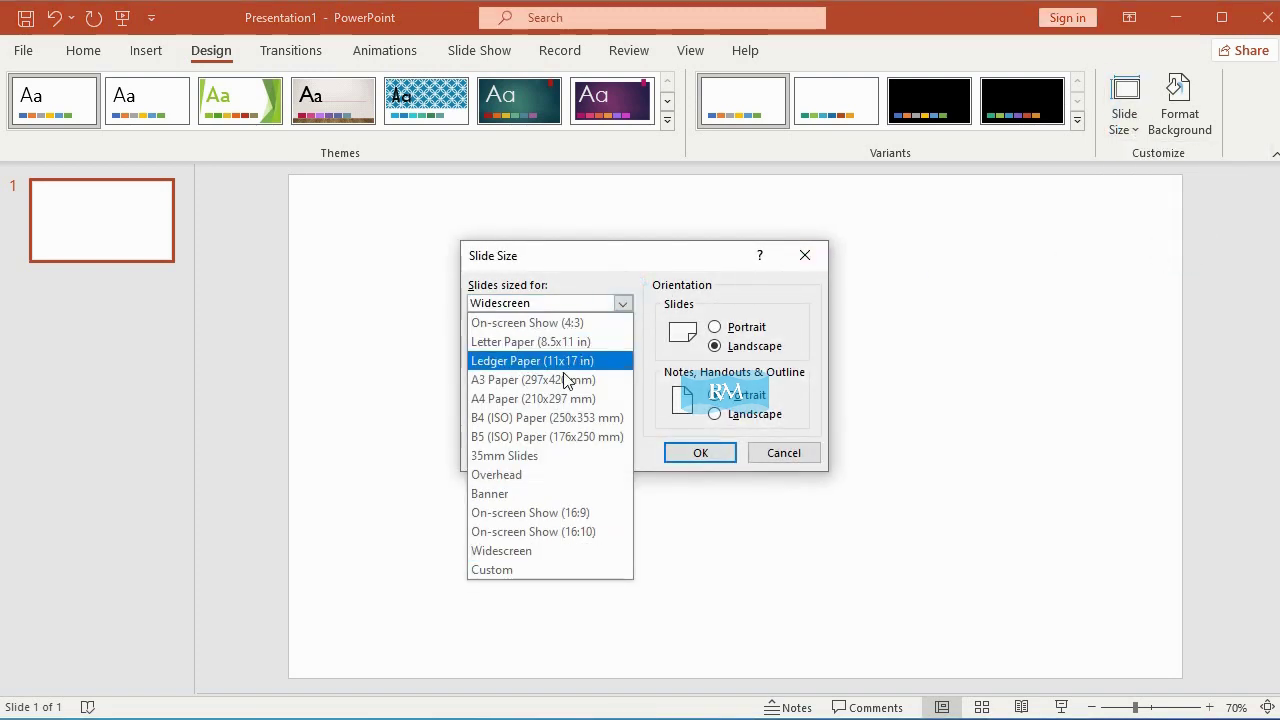
{"action": "left_click", "coordinate": [551, 436]}
{"action": "left_click", "coordinate": [703, 466]}
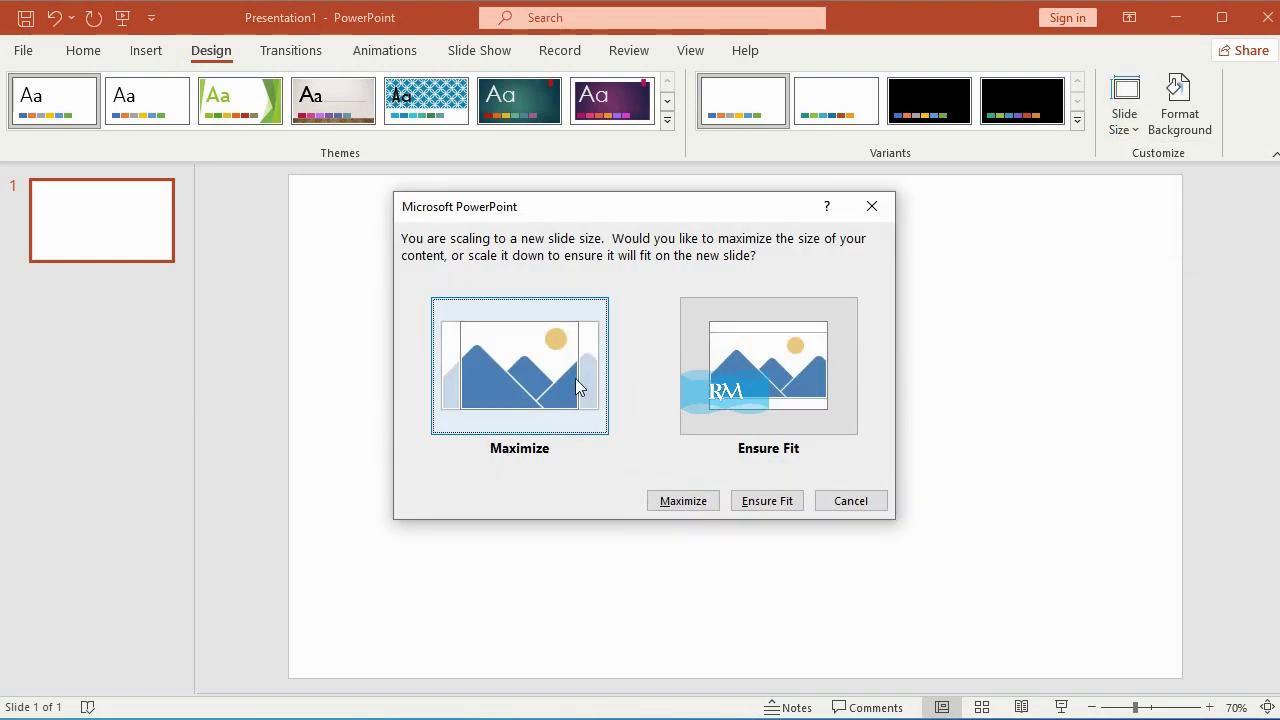
{"action": "left_click", "coordinate": [580, 377]}
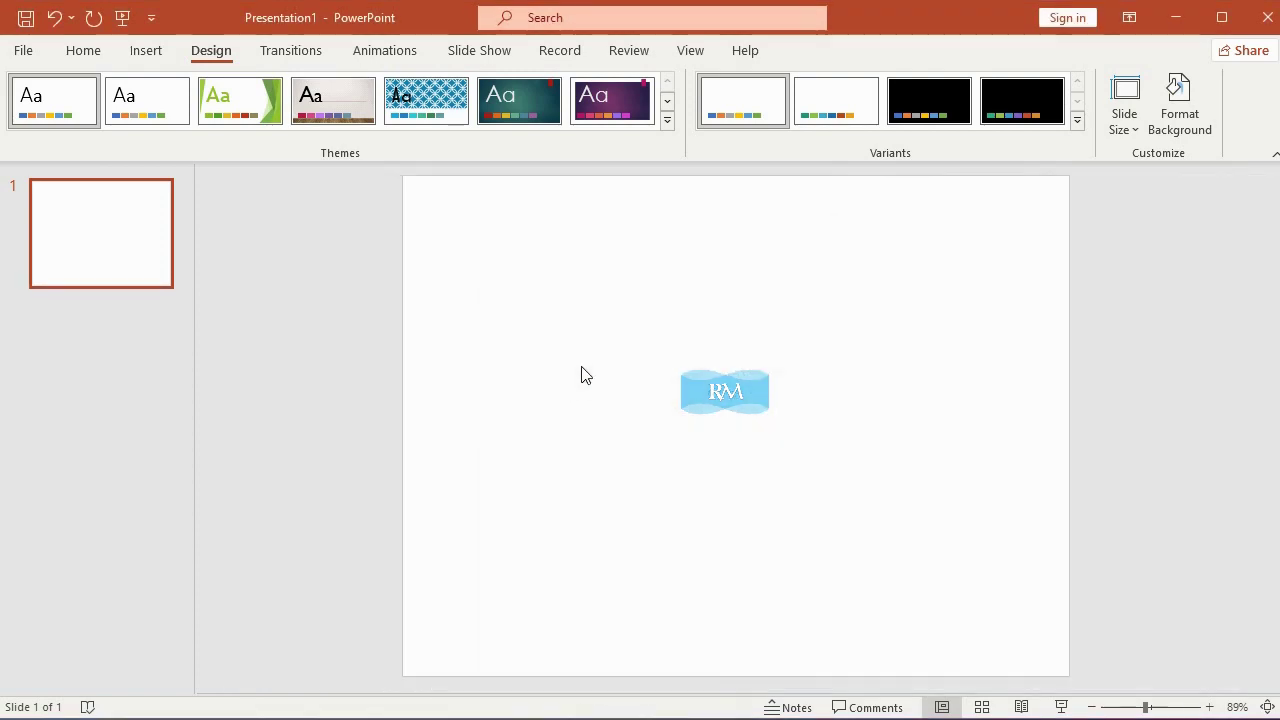
{"action": "left_click", "coordinate": [158, 52]}
Insert the stock 'birthday' photo of a unicorn on a cupcake so it fills the slide
{"action": "left_click", "coordinate": [148, 115]}
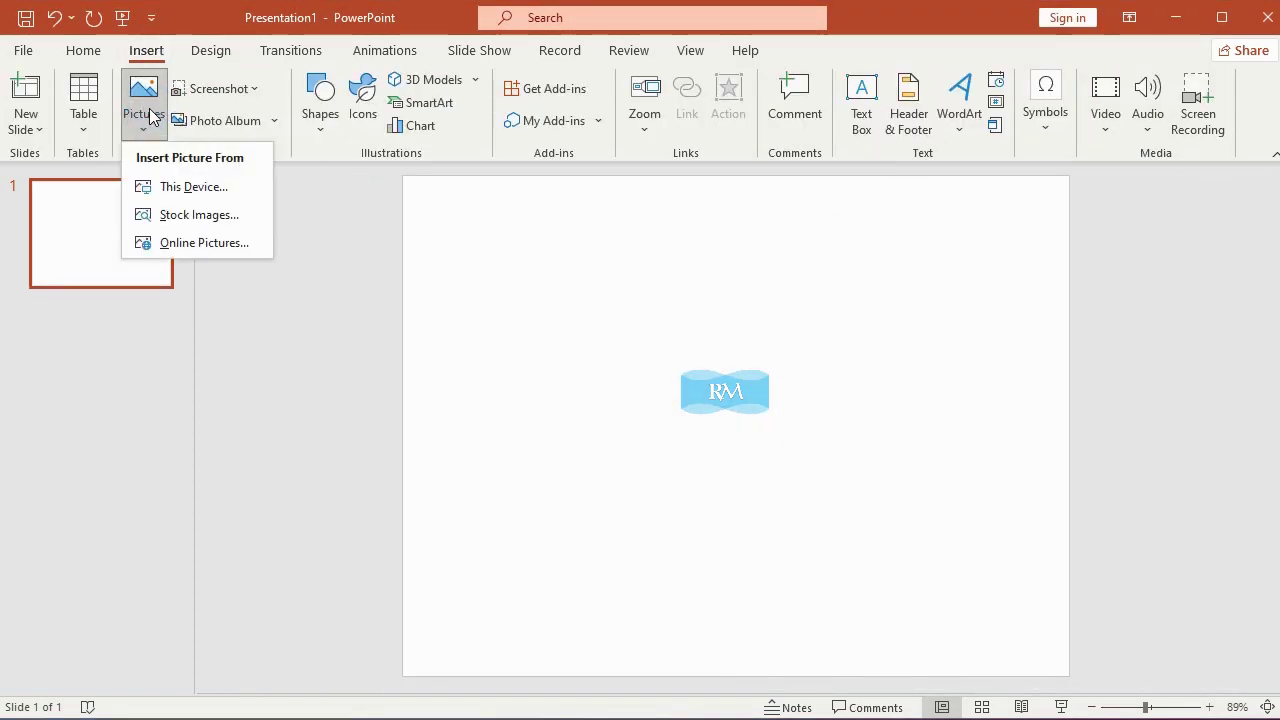
{"action": "left_click", "coordinate": [190, 216]}
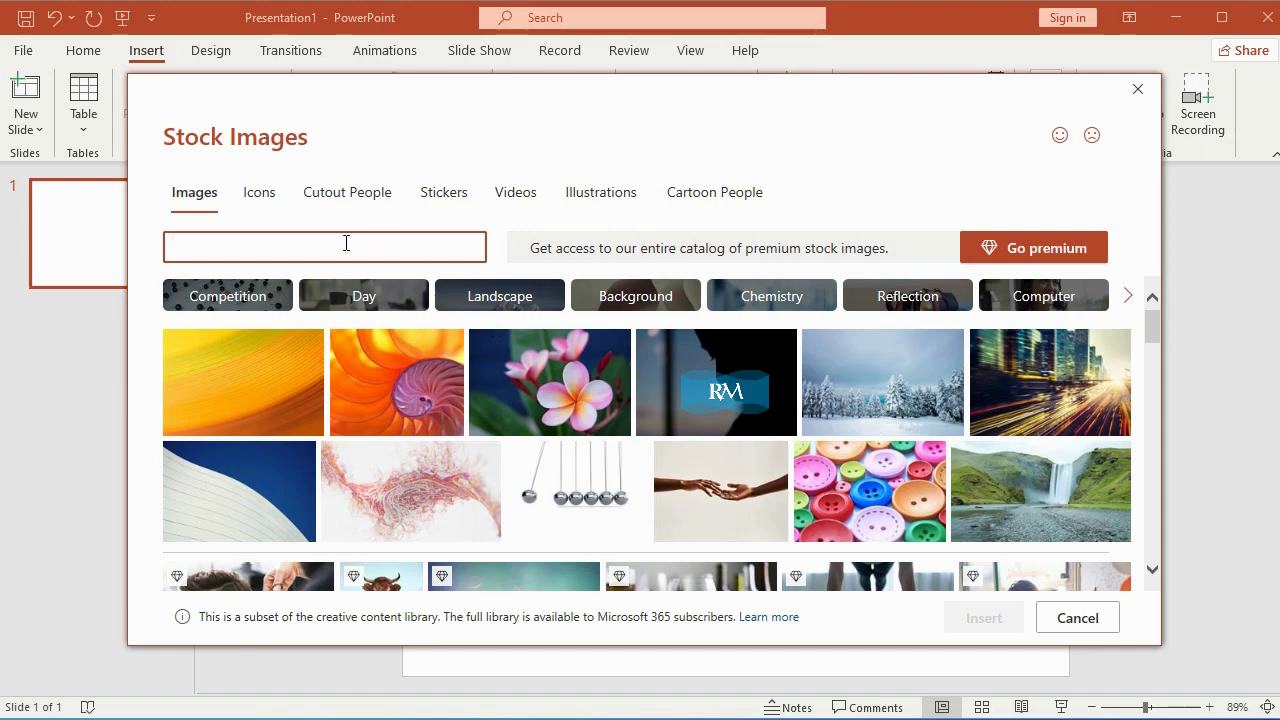
{"action": "type", "text": "birthday"}
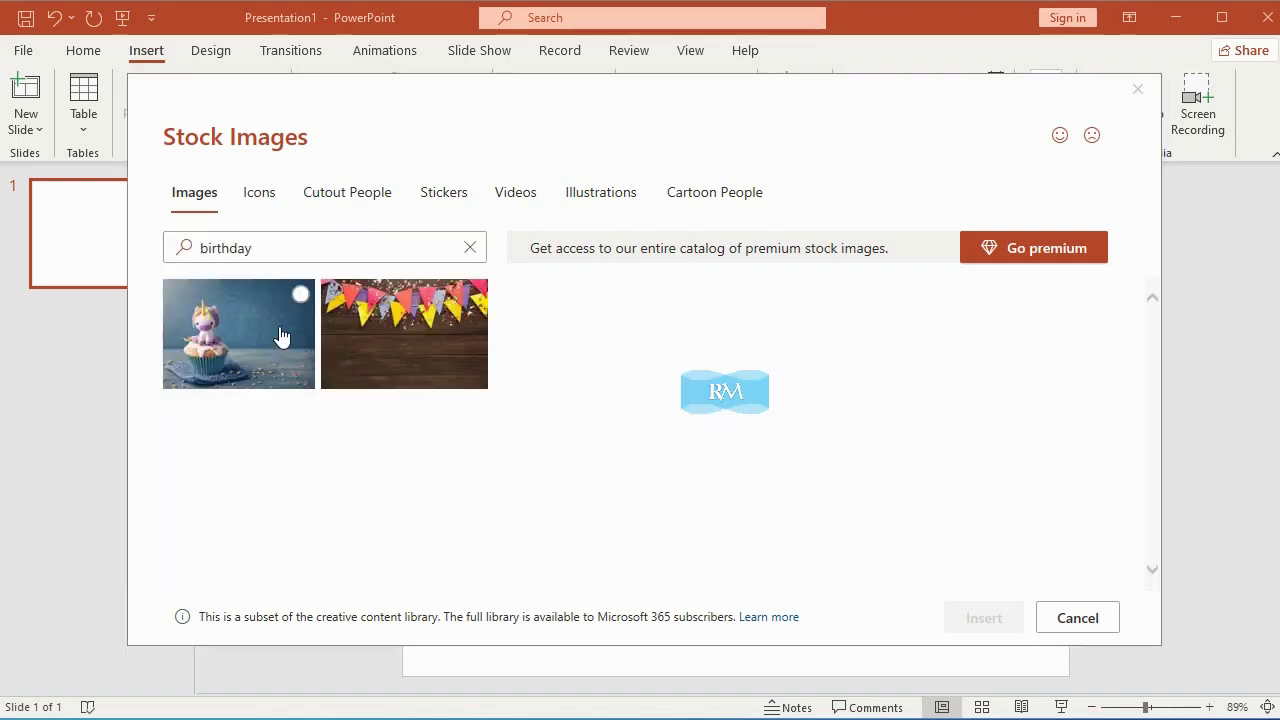
{"action": "left_click", "coordinate": [281, 336]}
{"action": "left_click", "coordinate": [962, 618]}
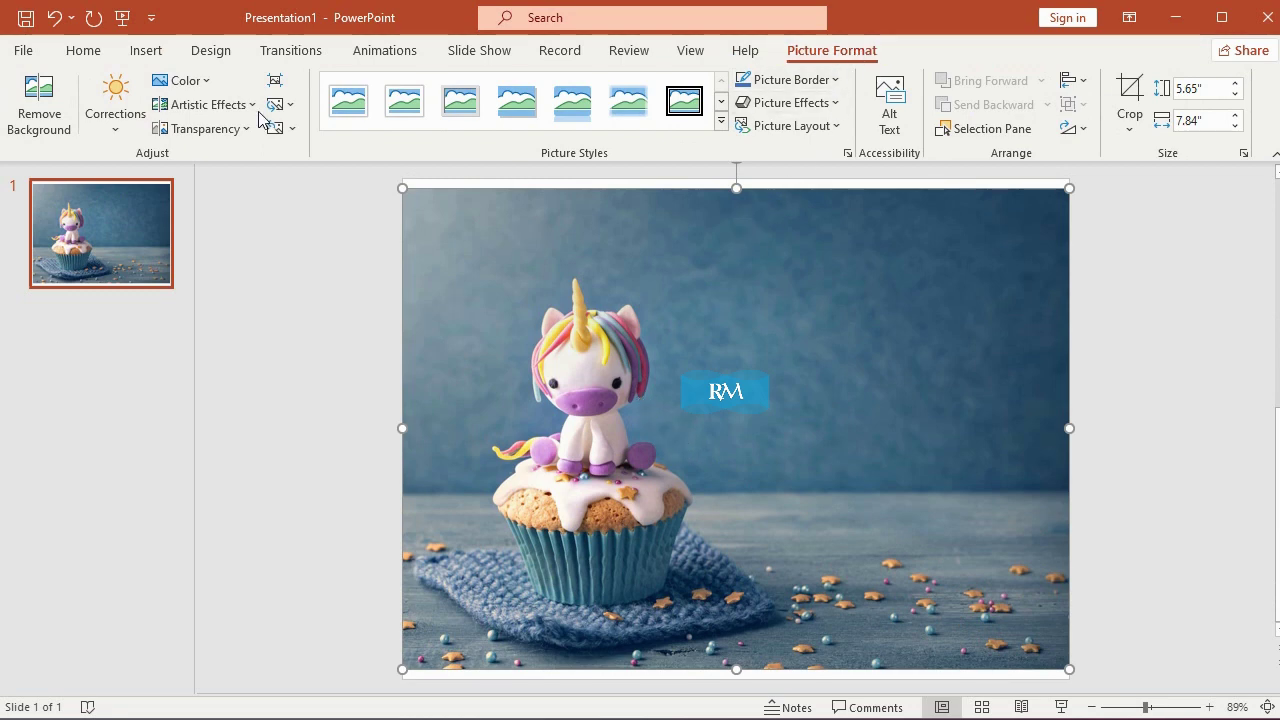
Duplicate the unicorn photo and drag the copy toward the lower right
{"action": "left_click", "coordinate": [86, 52]}
{"action": "left_click", "coordinate": [28, 95]}
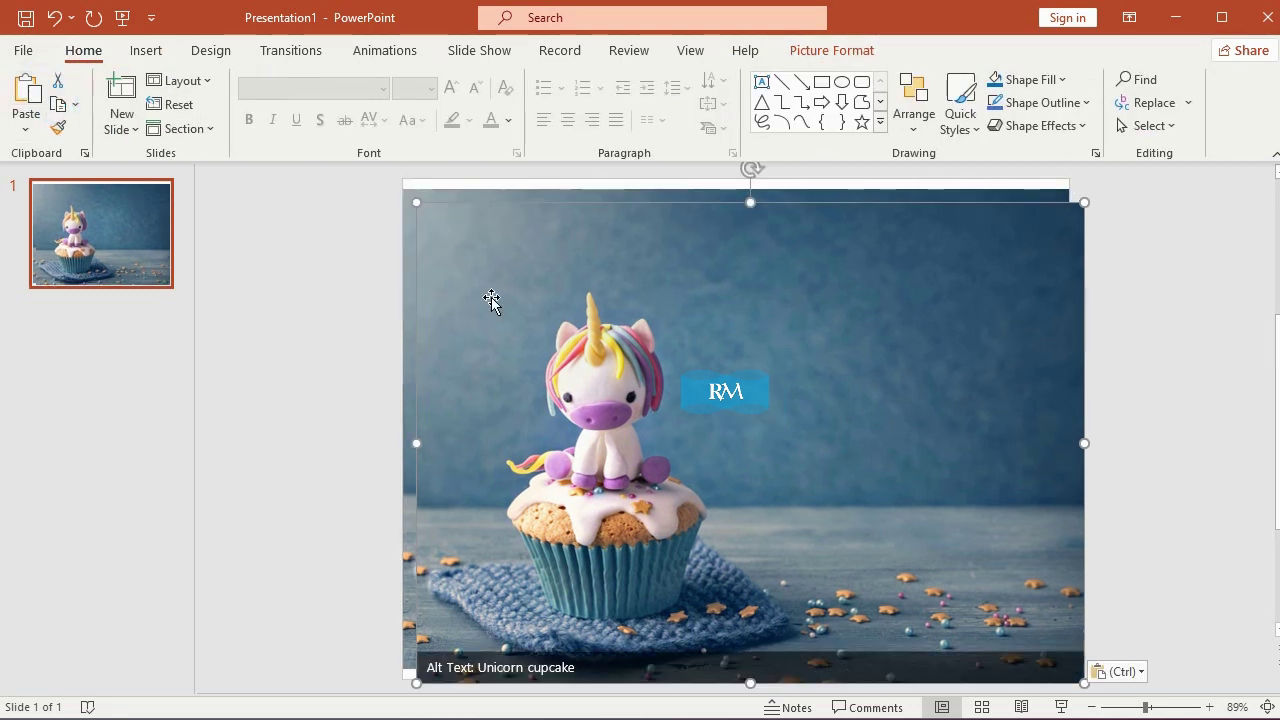
{"action": "mouse_move", "coordinate": [491, 297]}
{"action": "left_mouse_down"}
{"action": "mouse_move", "coordinate": [619, 355]}
{"action": "mouse_move", "coordinate": [870, 569]}
{"action": "left_mouse_up"}
Start Remove Background on the original photo and mark the right and top wall to keep
{"action": "left_click", "coordinate": [846, 200]}
{"action": "left_click", "coordinate": [831, 50]}
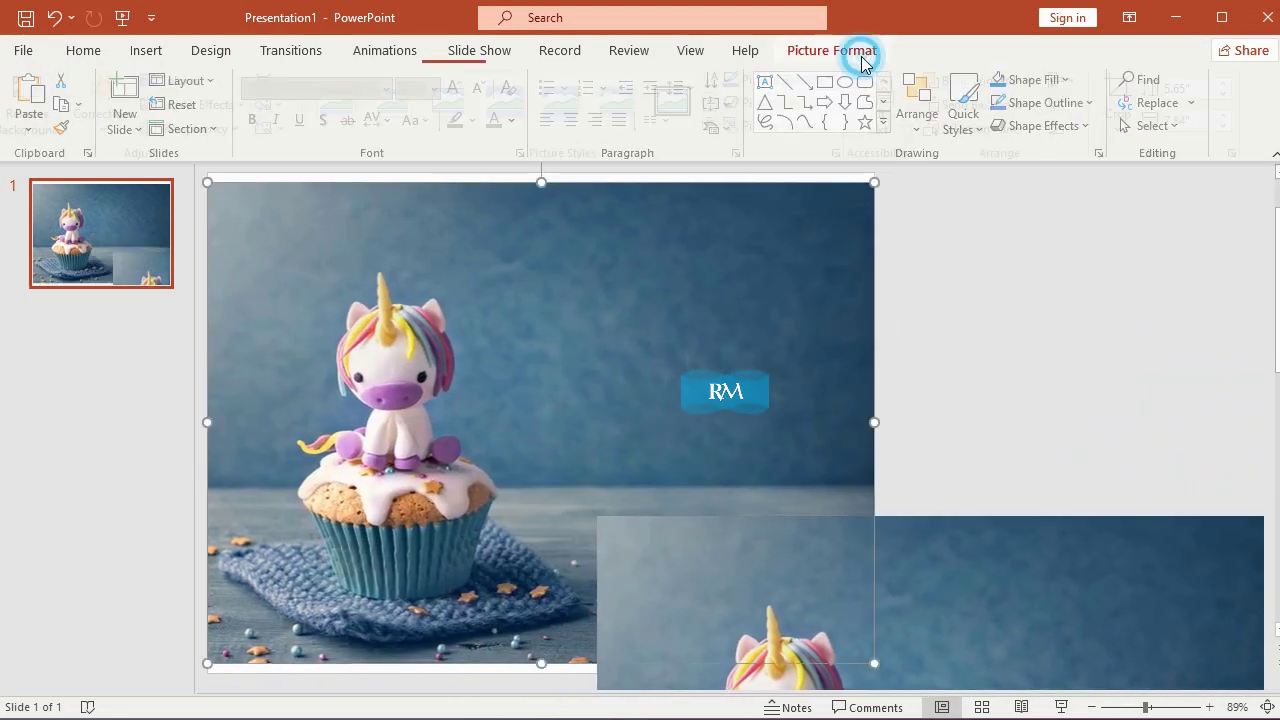
{"action": "left_click", "coordinate": [40, 104]}
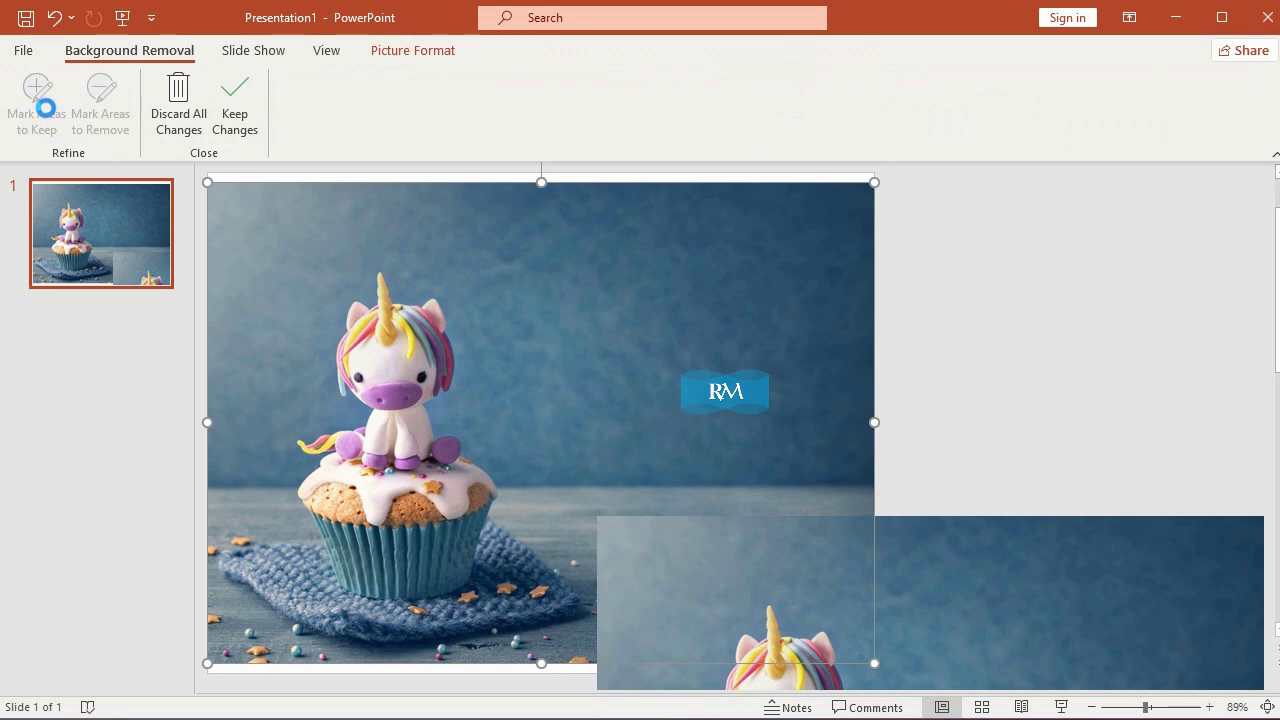
{"action": "left_click", "coordinate": [37, 104]}
{"action": "left_click_drag", "start_coordinate": [735, 212], "coordinate": [778, 297]}
{"action": "left_click_drag", "start_coordinate": [782, 310], "coordinate": [790, 416]}
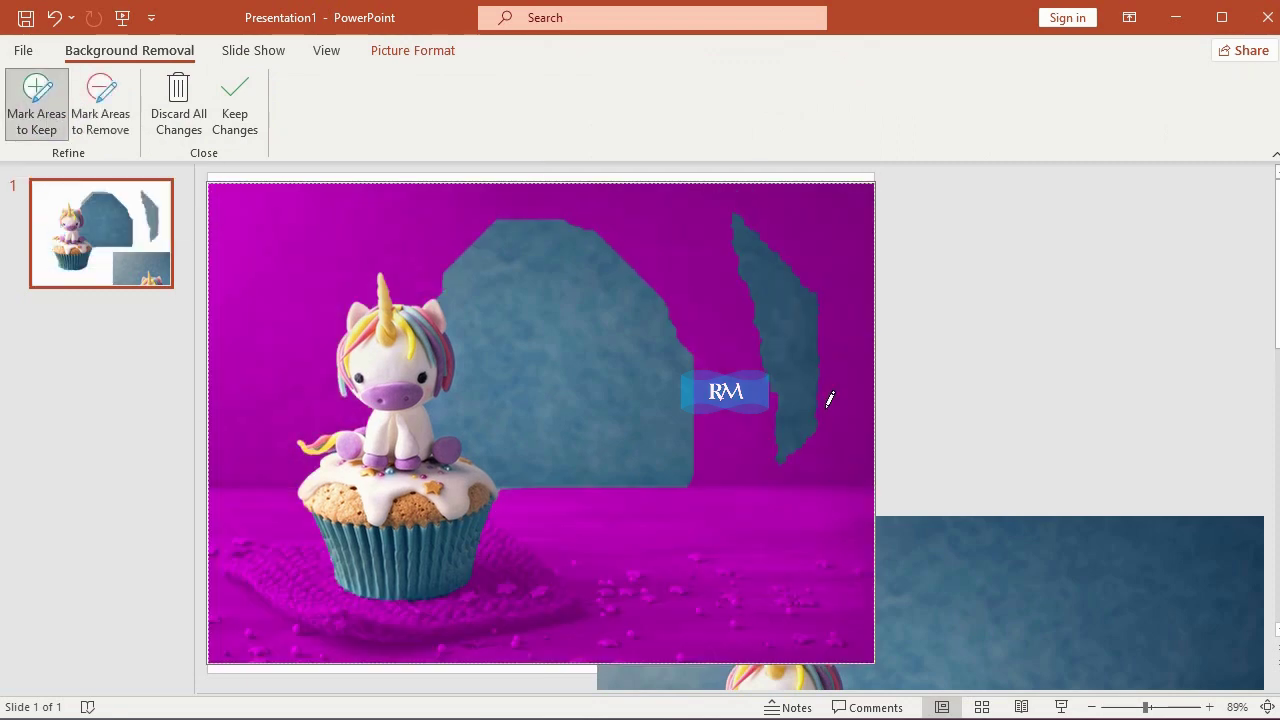
{"action": "left_click_drag", "start_coordinate": [703, 216], "coordinate": [339, 211]}
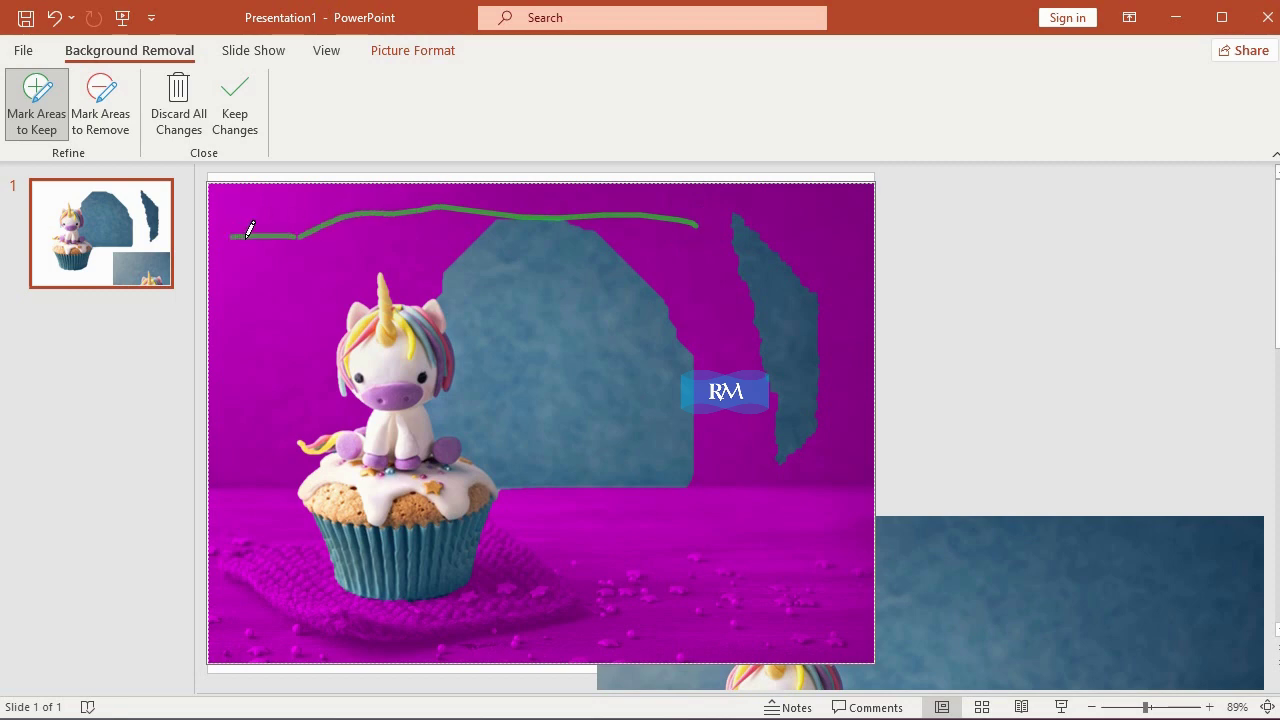
{"action": "left_click_drag", "start_coordinate": [840, 205], "coordinate": [812, 449]}
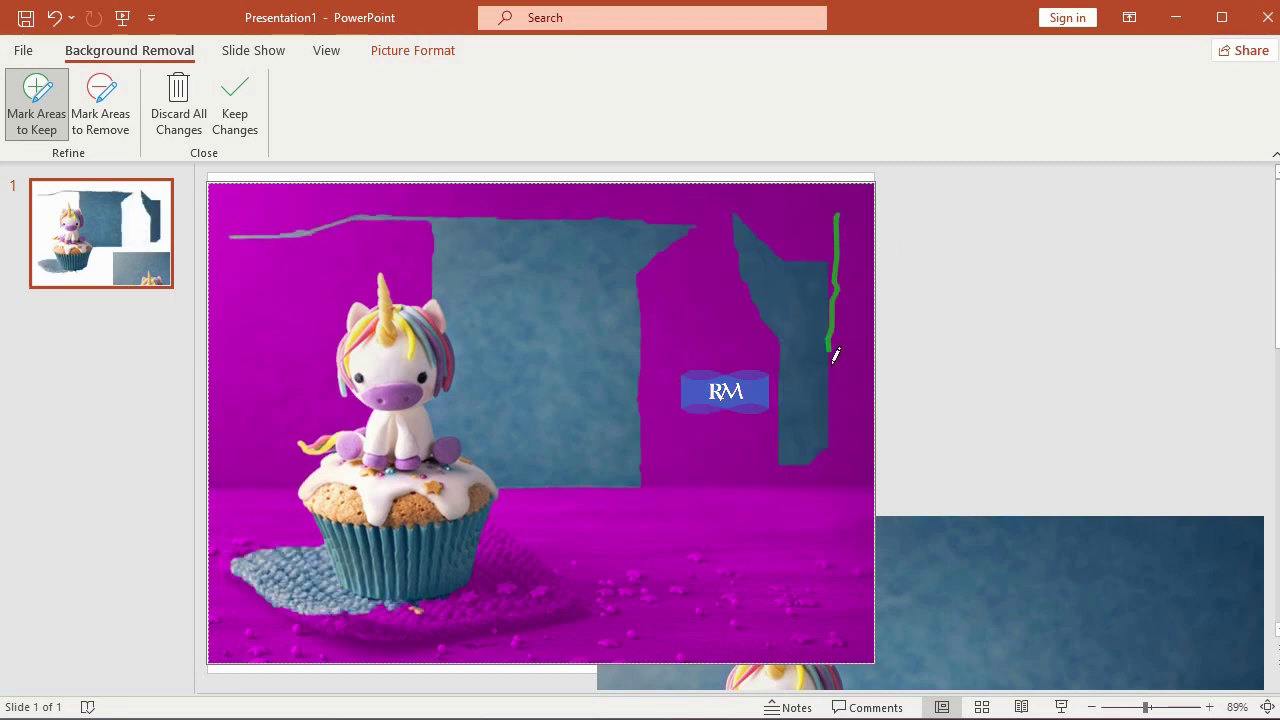
{"action": "left_click_drag", "start_coordinate": [705, 193], "coordinate": [750, 371]}
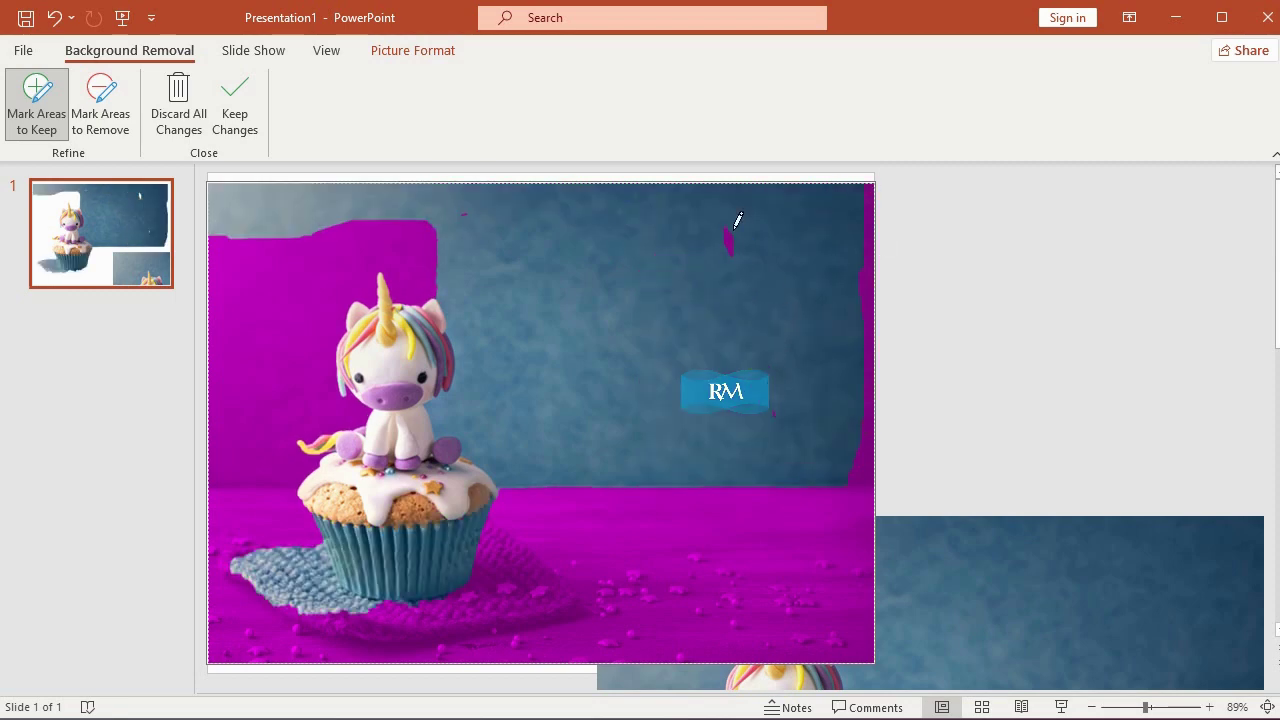
Mark the remaining wall areas left of and above the unicorn to keep
{"action": "left_click_drag", "start_coordinate": [870, 200], "coordinate": [878, 262]}
{"action": "left_click_drag", "start_coordinate": [308, 283], "coordinate": [298, 455]}
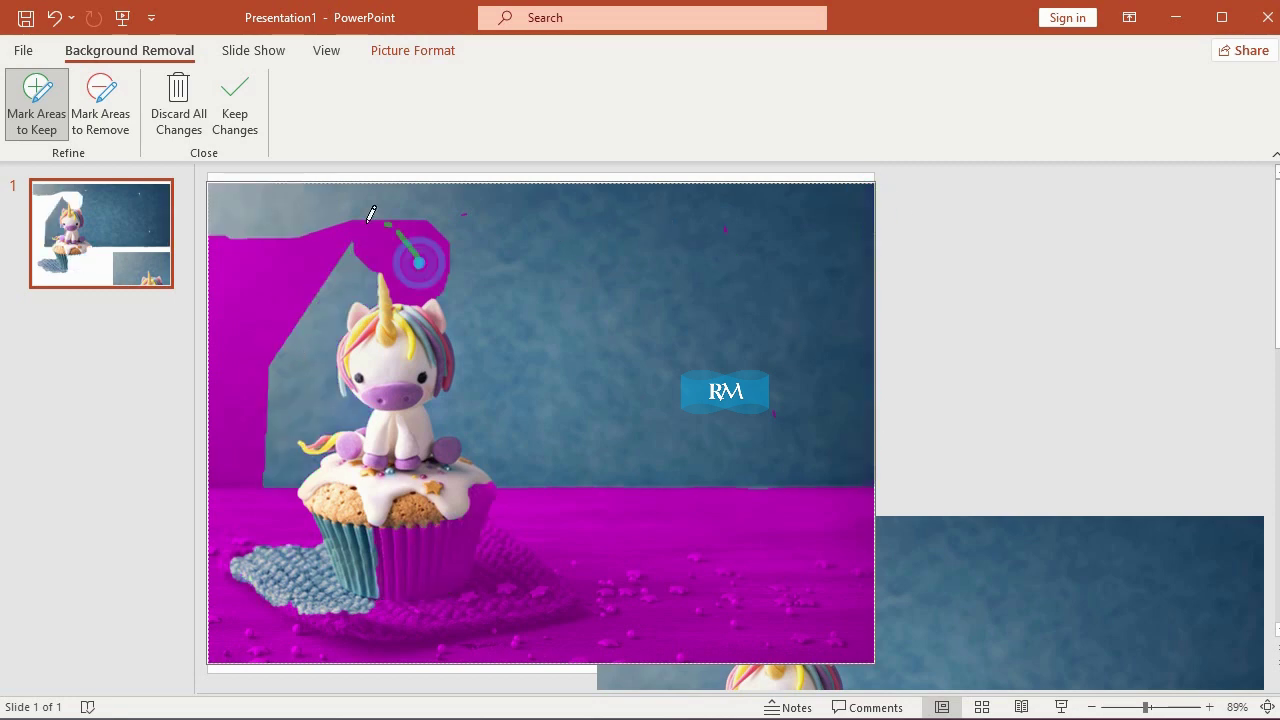
{"action": "left_click_drag", "start_coordinate": [420, 234], "coordinate": [335, 240]}
{"action": "left_click_drag", "start_coordinate": [253, 257], "coordinate": [403, 211]}
{"action": "left_click", "coordinate": [272, 204]}
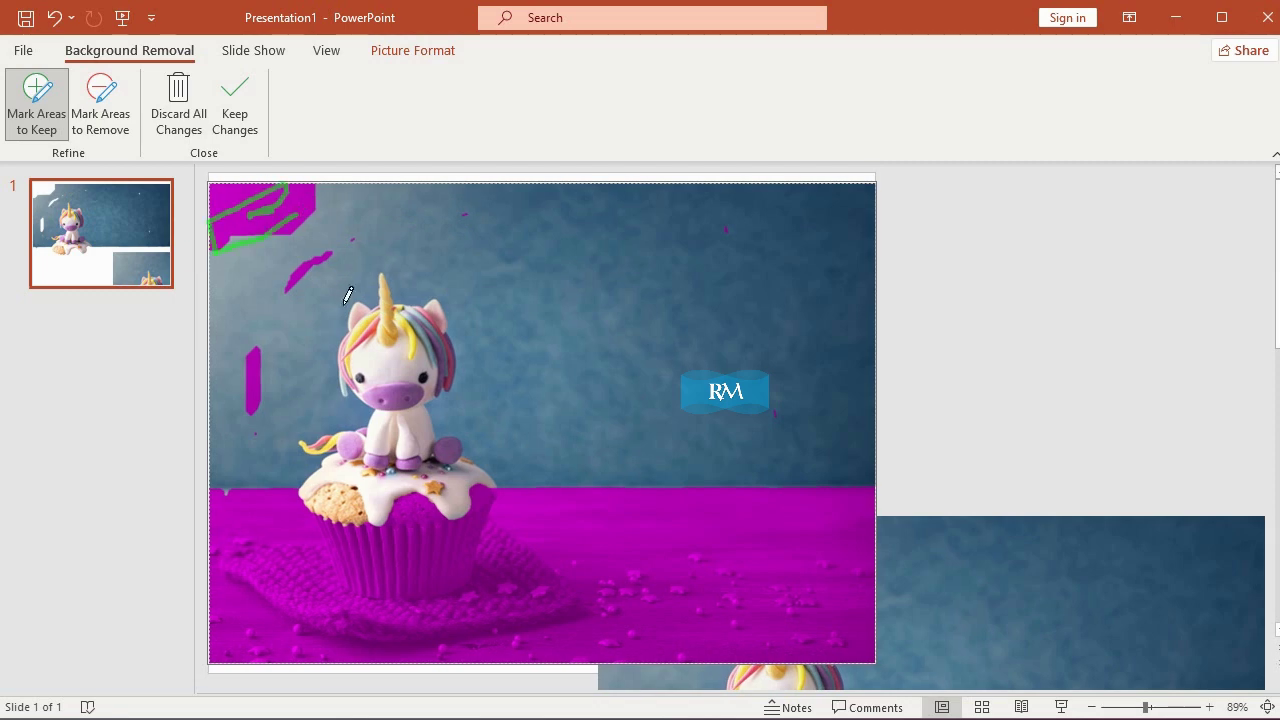
{"action": "left_click_drag", "start_coordinate": [330, 255], "coordinate": [285, 291]}
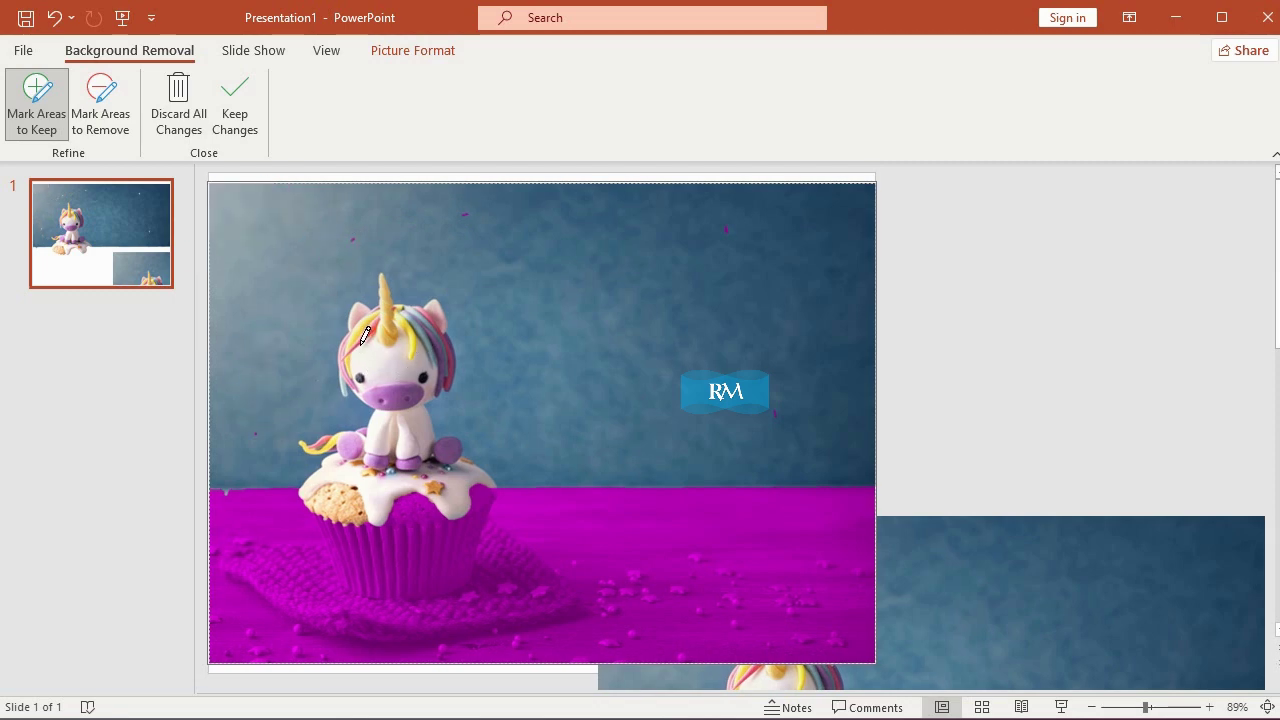
Mark the unicorn and cupcake for removal and keep the changes, leaving only the blue wall
{"action": "left_click", "coordinate": [100, 100]}
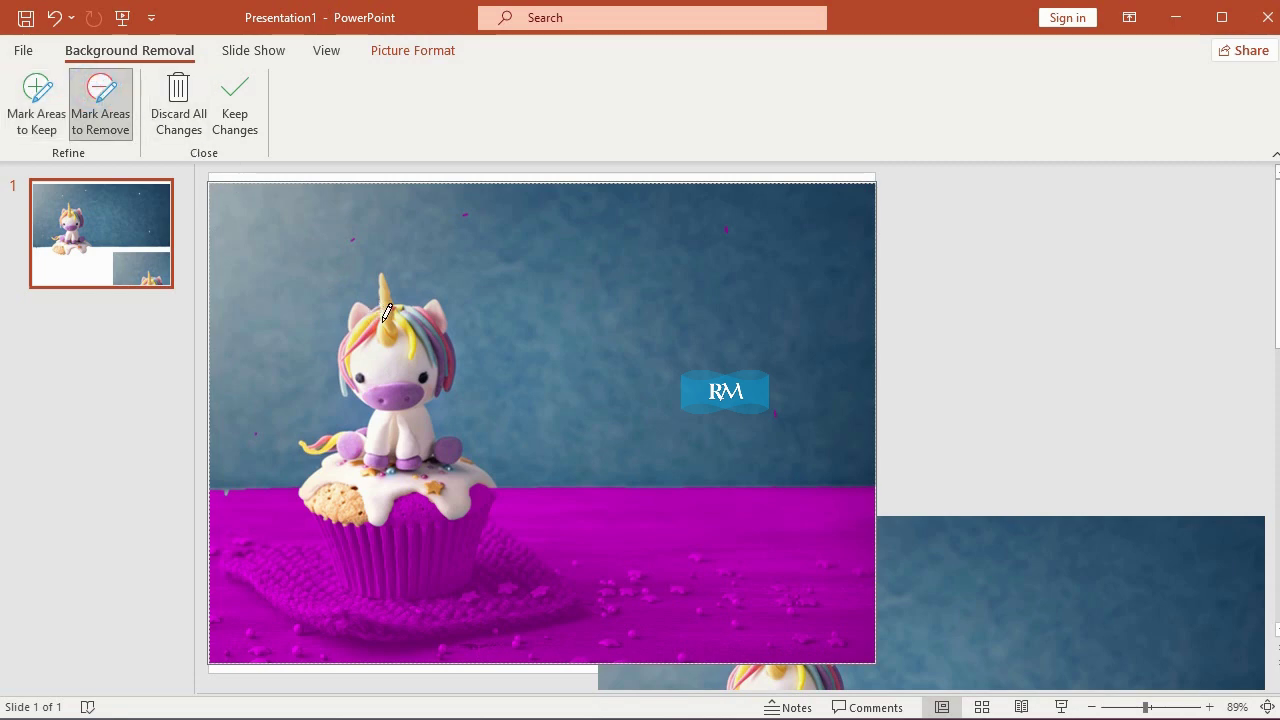
{"action": "left_click_drag", "start_coordinate": [387, 311], "coordinate": [409, 458]}
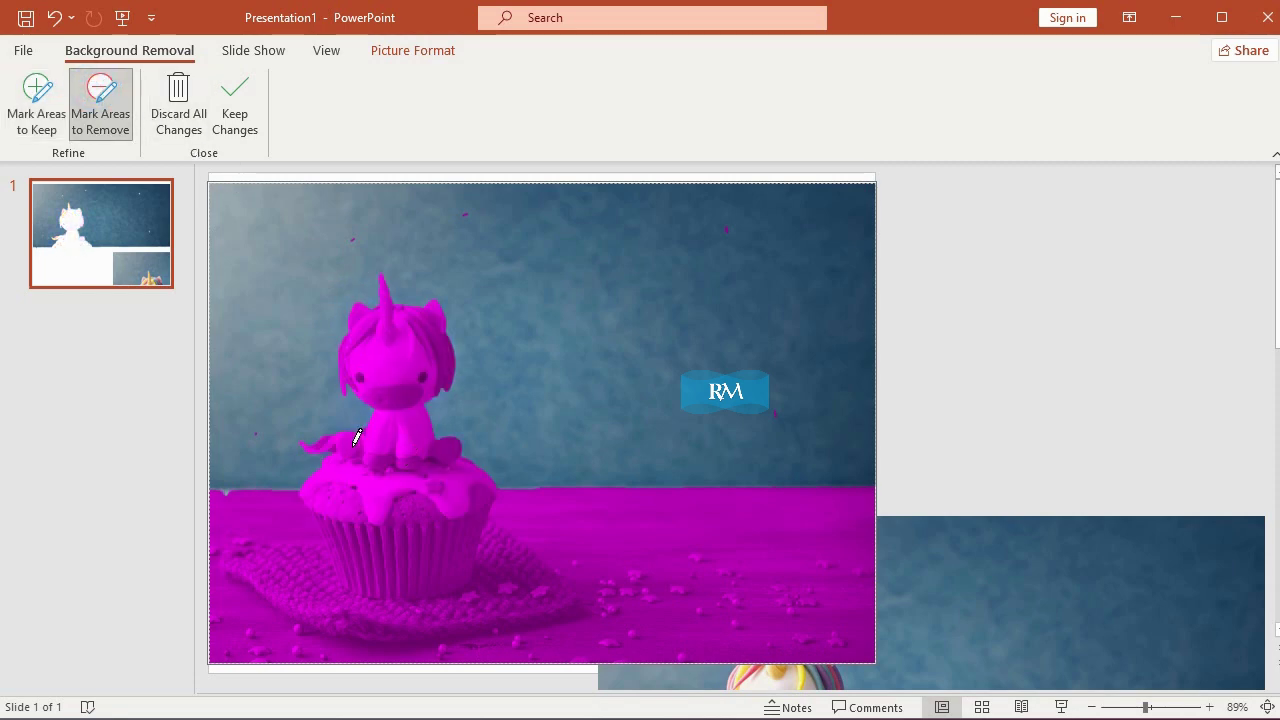
{"action": "left_click", "coordinate": [238, 124]}
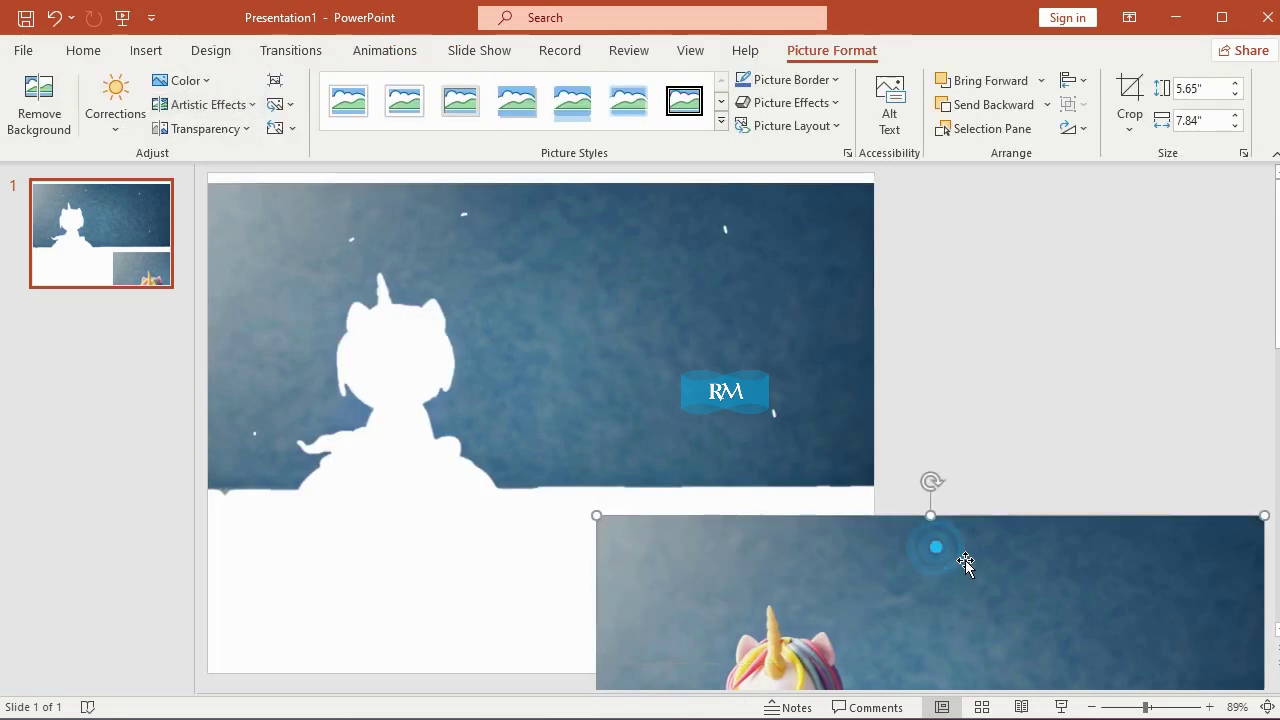
Move the duplicate over the wall picture and remove its background, keeping the lower table area
{"action": "left_click_drag", "start_coordinate": [838, 540], "coordinate": [648, 265]}
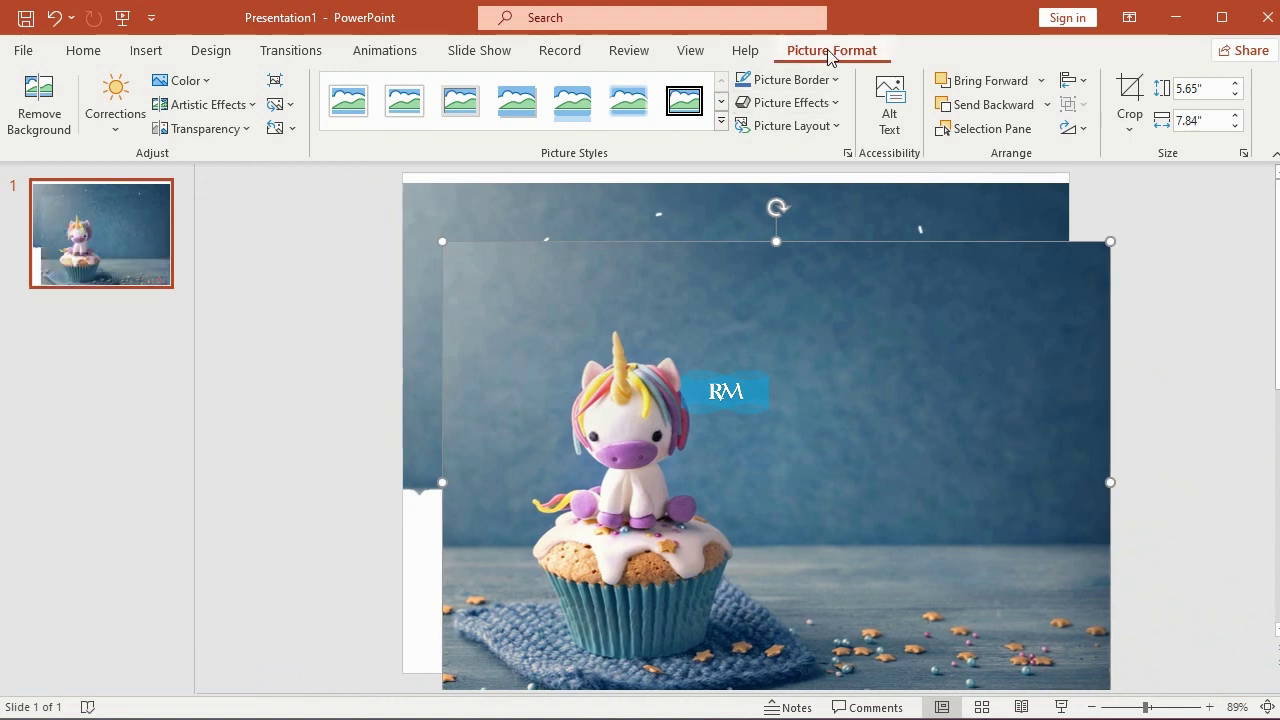
{"action": "left_click", "coordinate": [45, 110]}
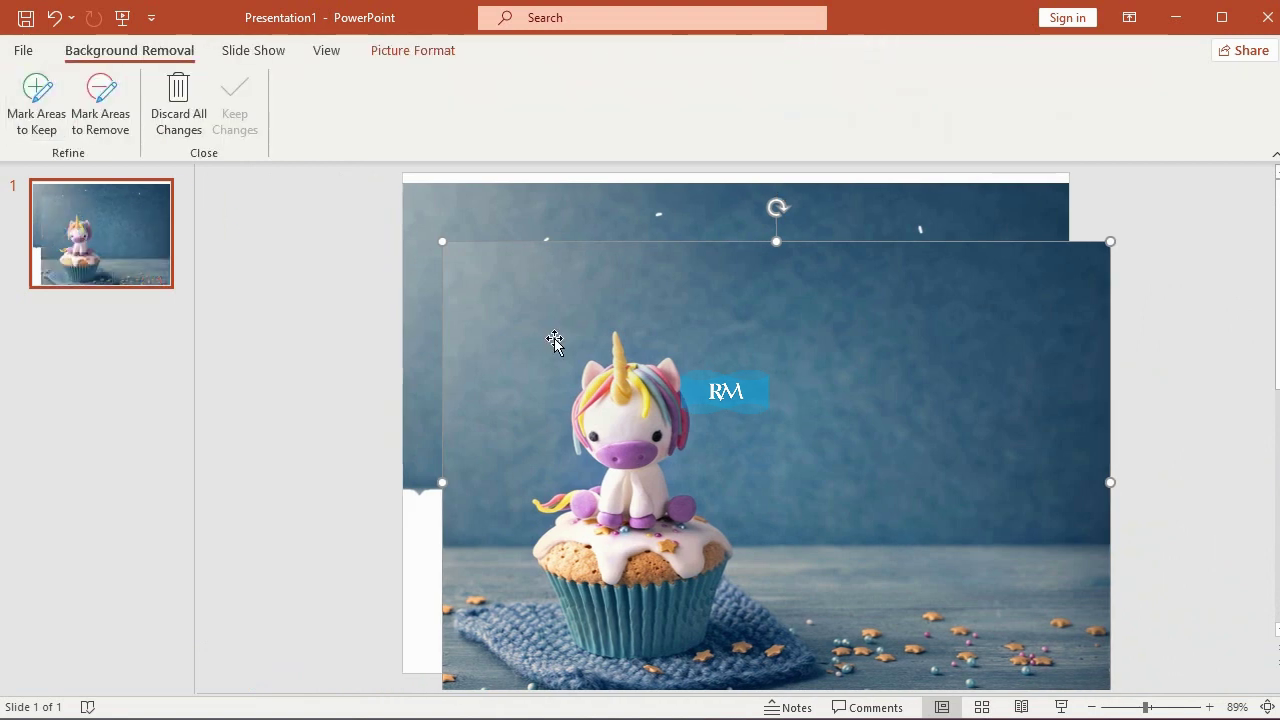
{"action": "left_click", "coordinate": [38, 105]}
{"action": "left_click_drag", "start_coordinate": [768, 608], "coordinate": [1058, 608]}
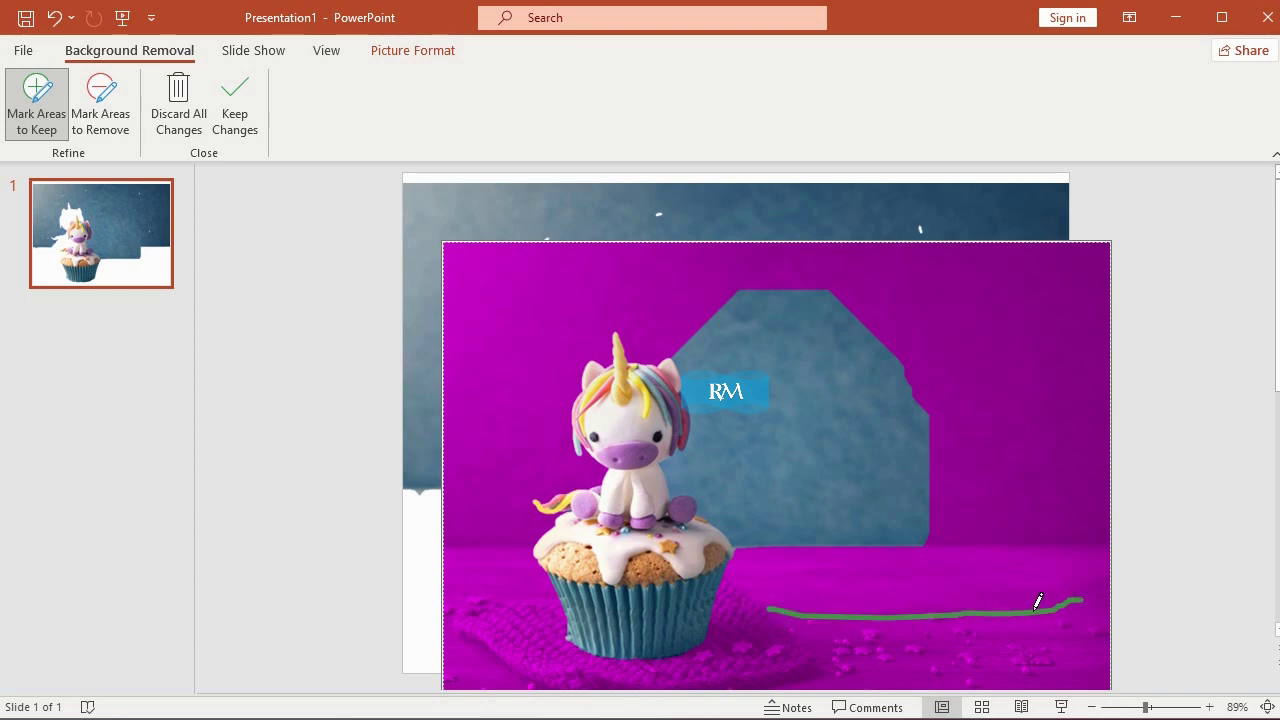
{"action": "left_click_drag", "start_coordinate": [492, 569], "coordinate": [928, 666]}
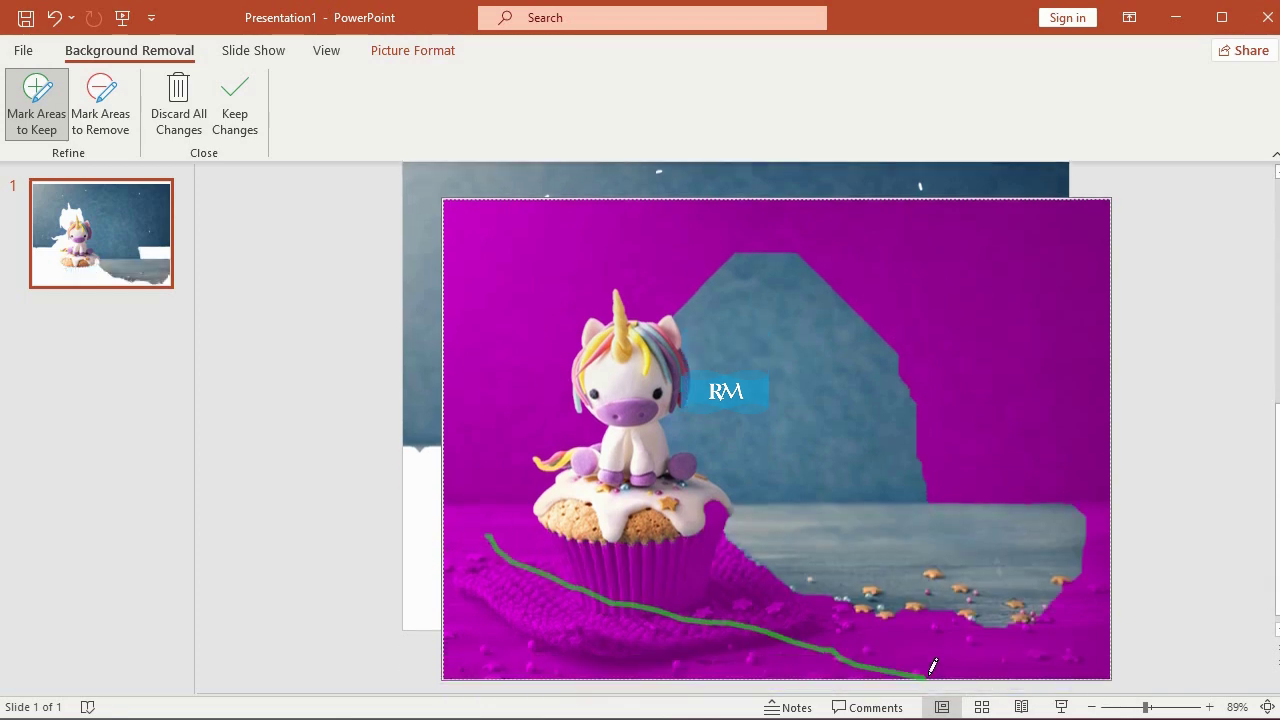
{"action": "left_click_drag", "start_coordinate": [505, 617], "coordinate": [503, 655]}
{"action": "left_click", "coordinate": [1058, 597]}
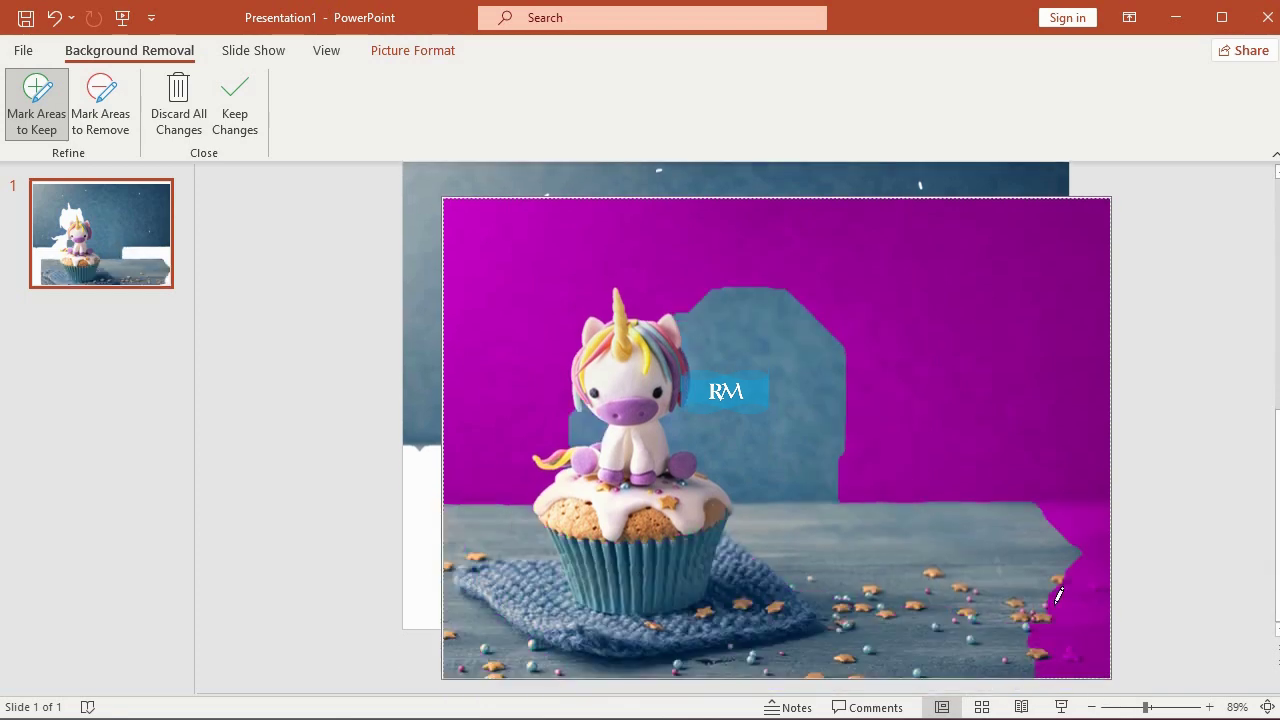
{"action": "left_click", "coordinate": [100, 105]}
{"action": "left_click_drag", "start_coordinate": [740, 312], "coordinate": [748, 445]}
{"action": "key", "text": "Escape"}
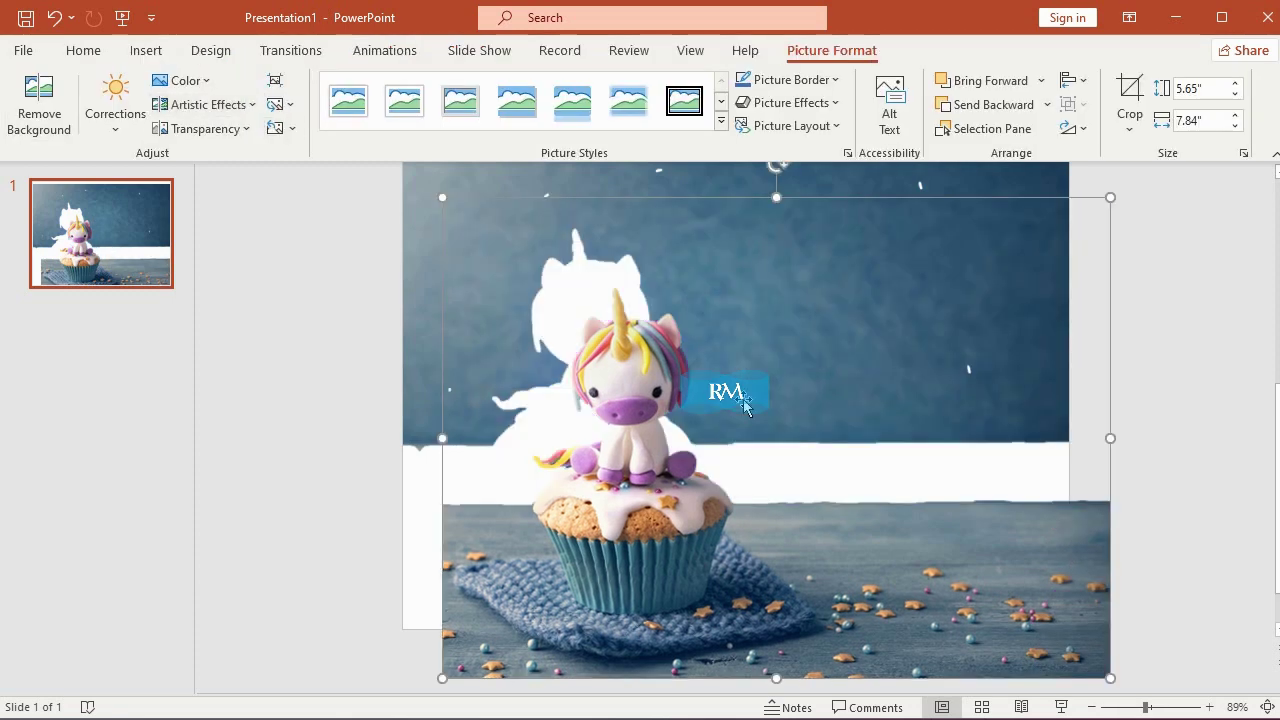
Align the cut-out with the background and crop its top so the images blend seamlessly
{"action": "left_click_drag", "start_coordinate": [893, 521], "coordinate": [842, 465]}
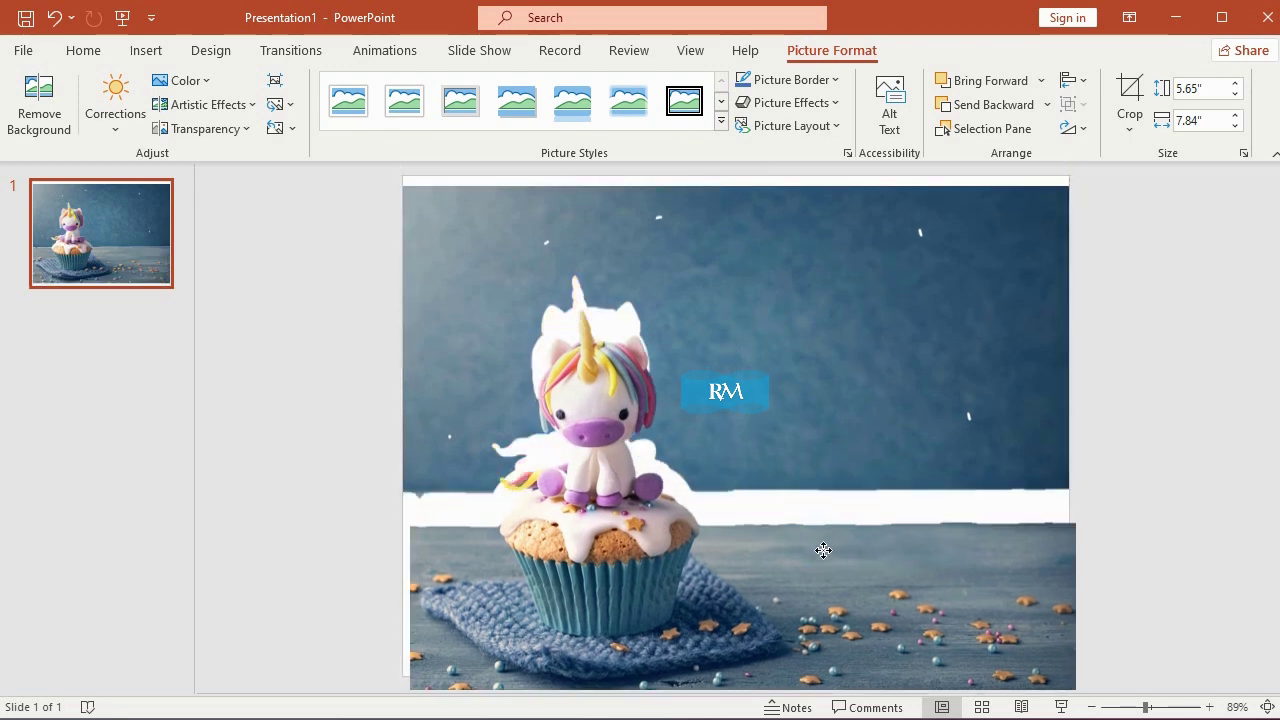
{"action": "left_click", "coordinate": [1130, 100]}
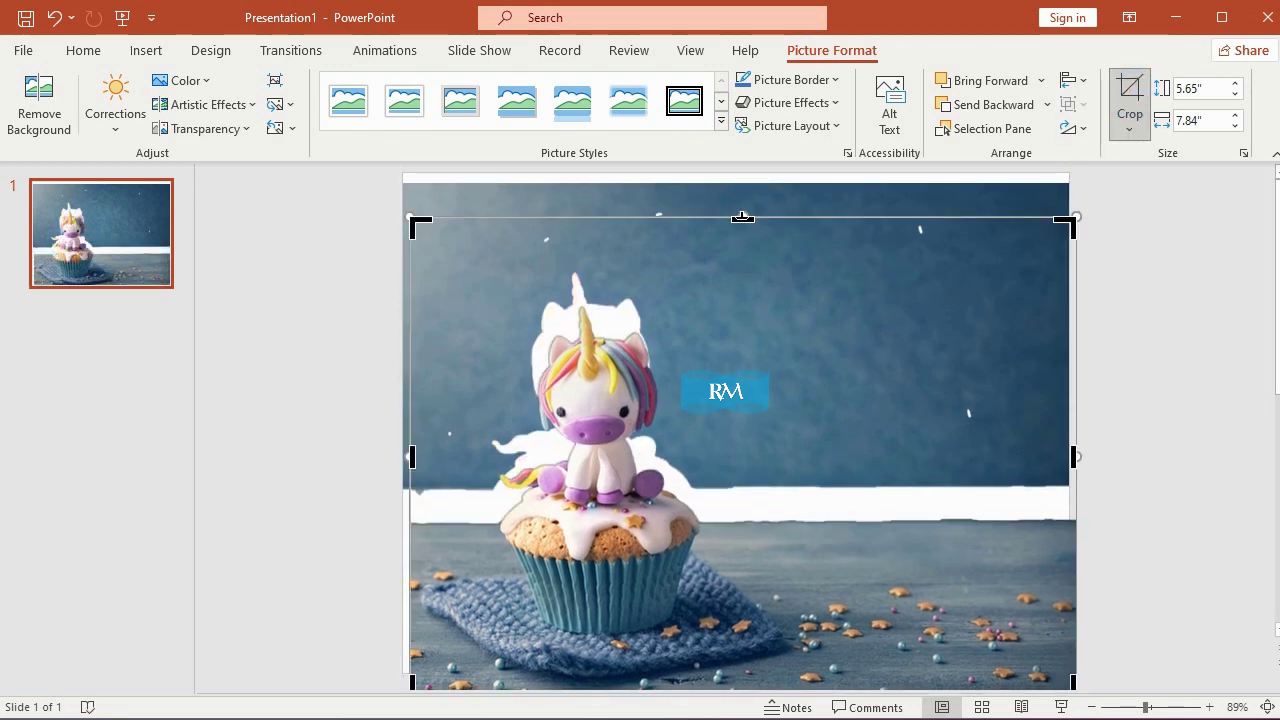
{"action": "left_click_drag", "start_coordinate": [742, 216], "coordinate": [743, 270]}
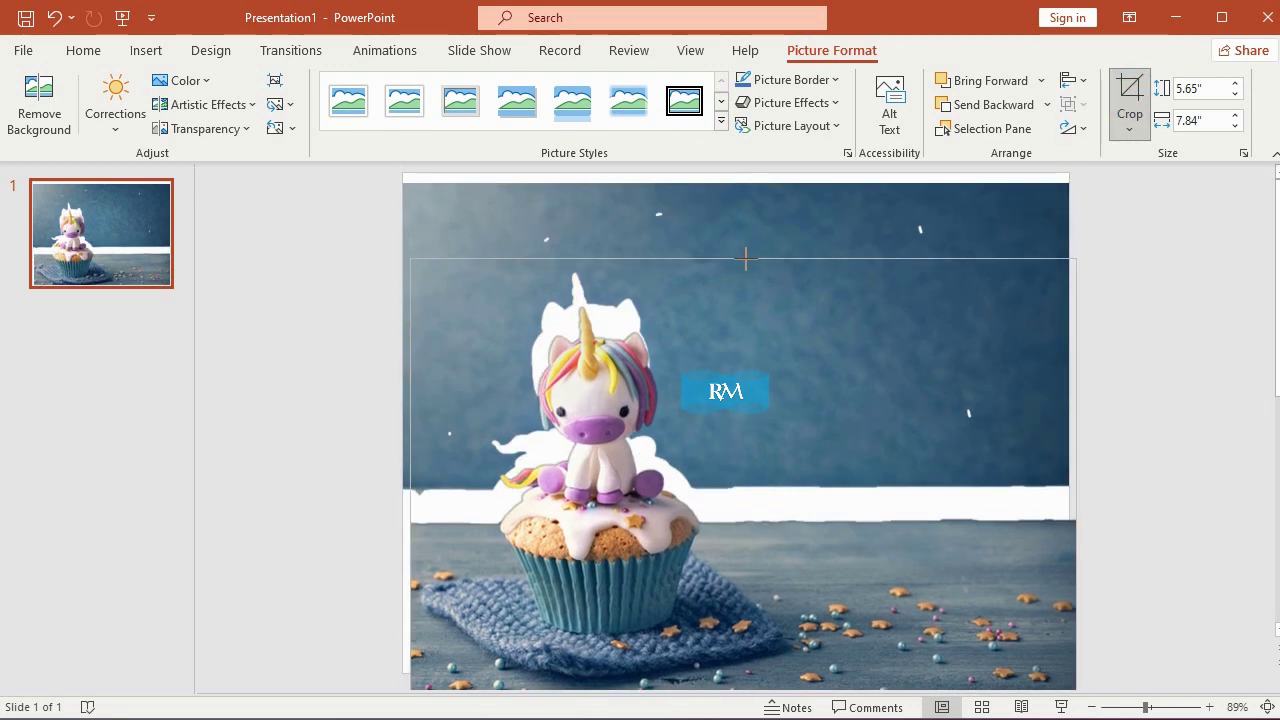
{"action": "left_click", "coordinate": [1130, 122]}
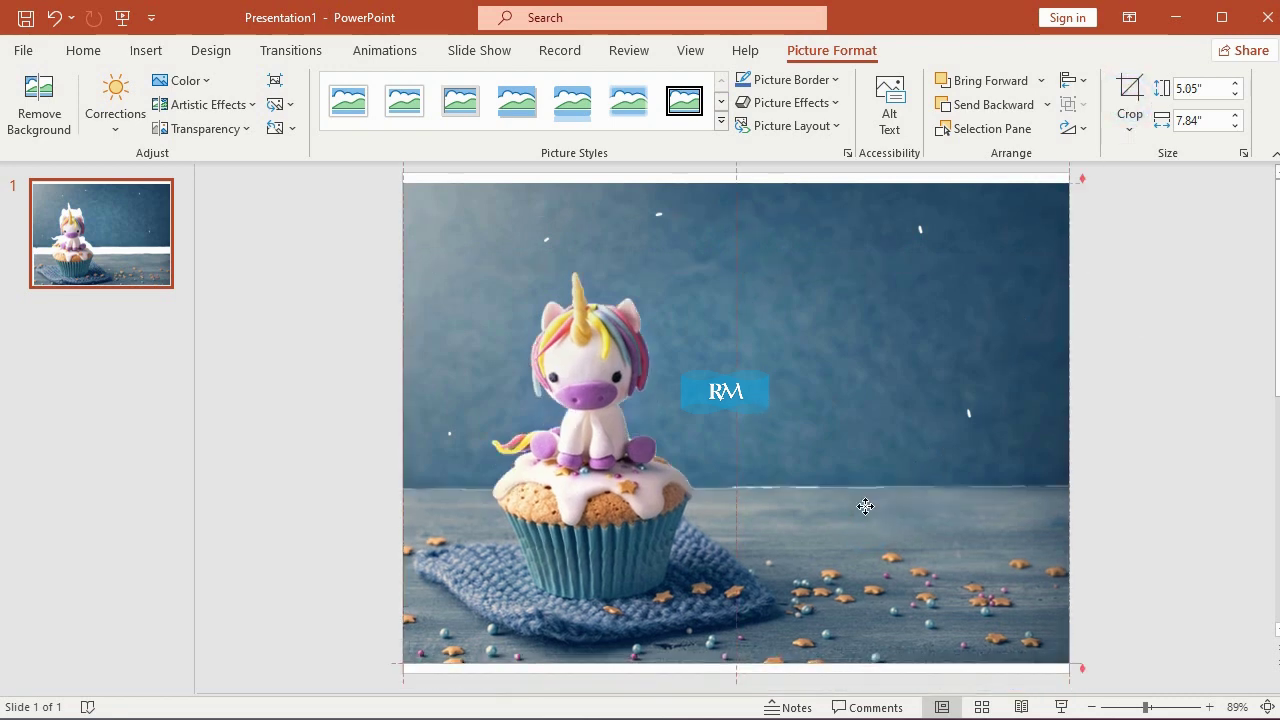
{"action": "left_click", "coordinate": [911, 428]}
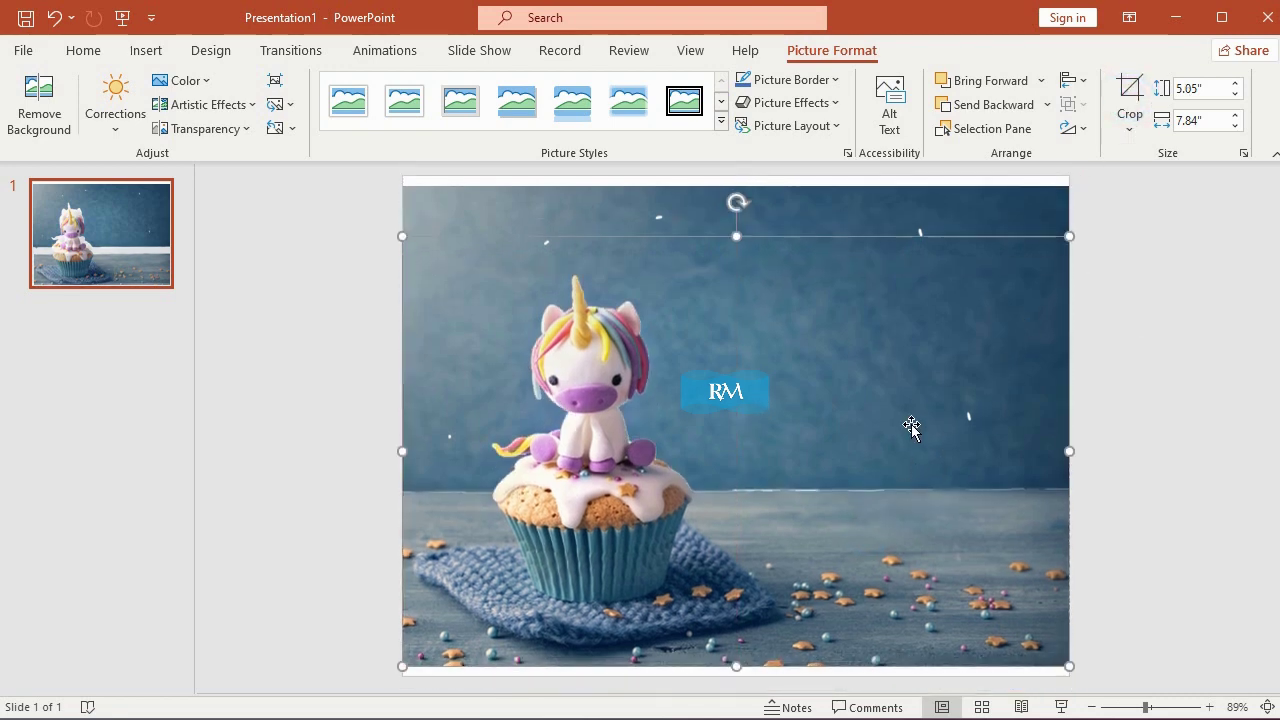
Apply the Texturizer artistic effect to the blue wall background picture
{"action": "left_click", "coordinate": [208, 104]}
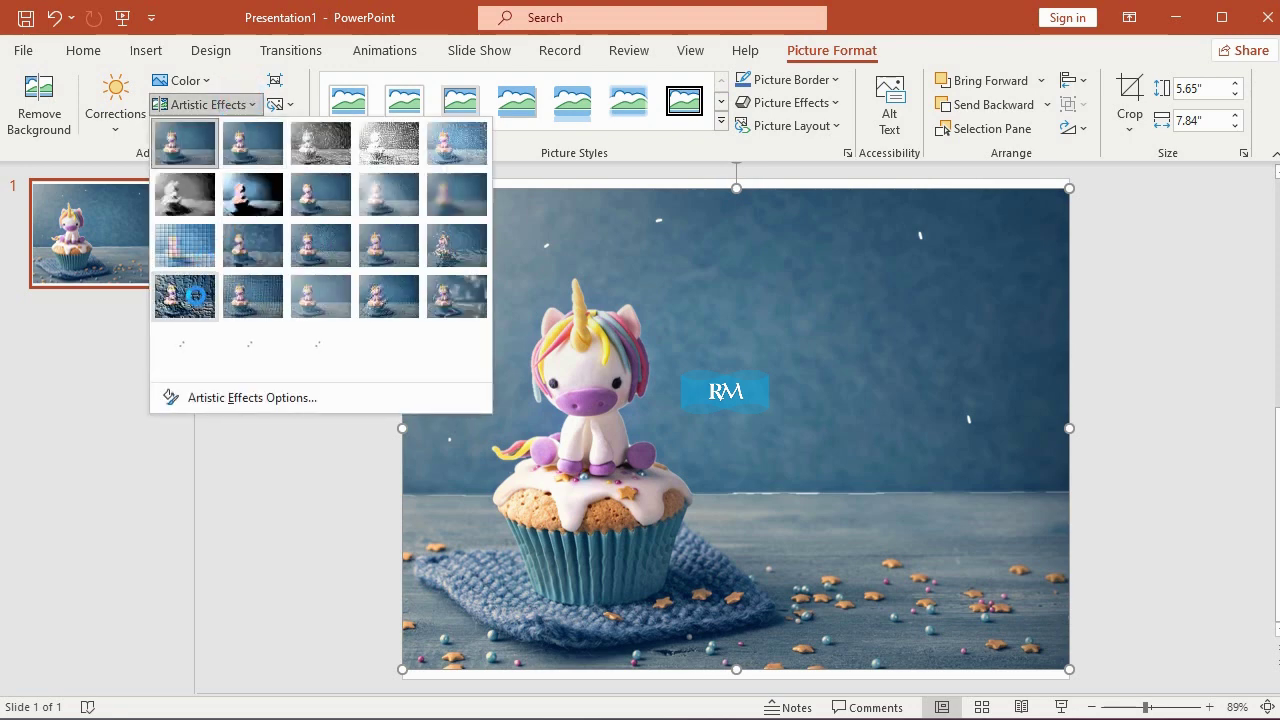
{"action": "left_click", "coordinate": [193, 295]}
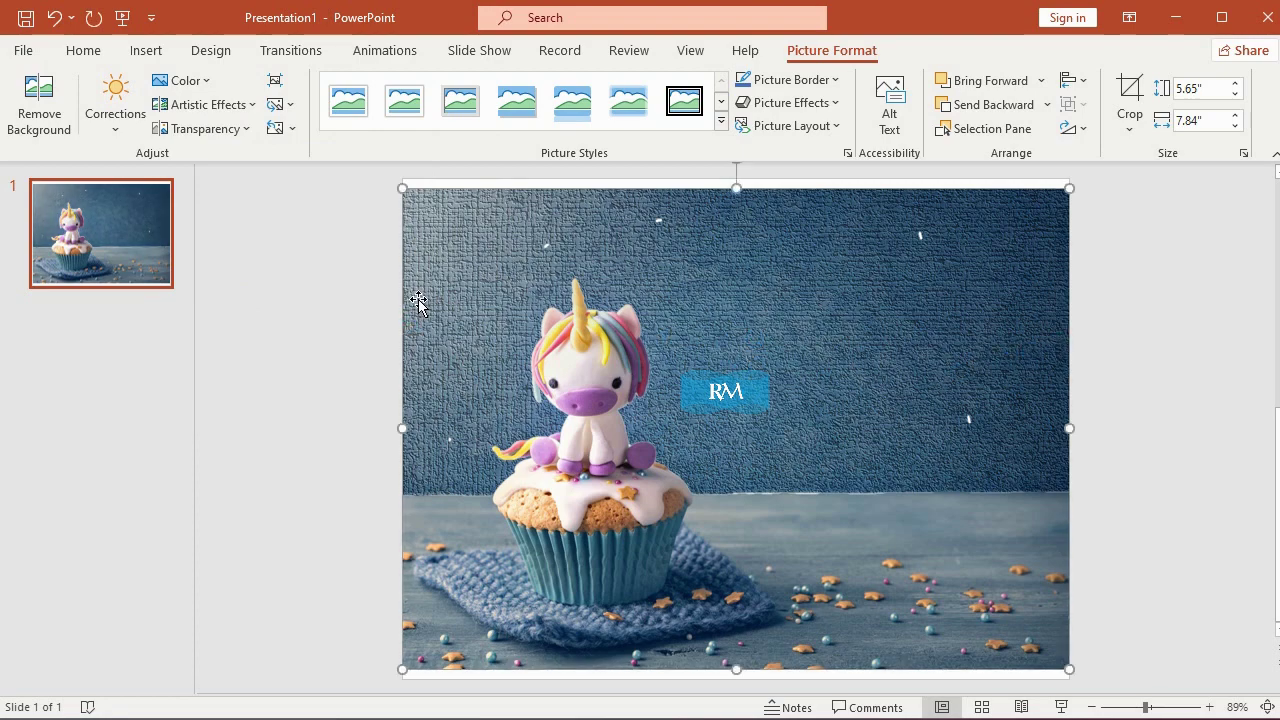
{"action": "left_click", "coordinate": [352, 274]}
Insert the green picture frame from an online 3D model search for 'frame'
{"action": "left_click", "coordinate": [141, 52]}
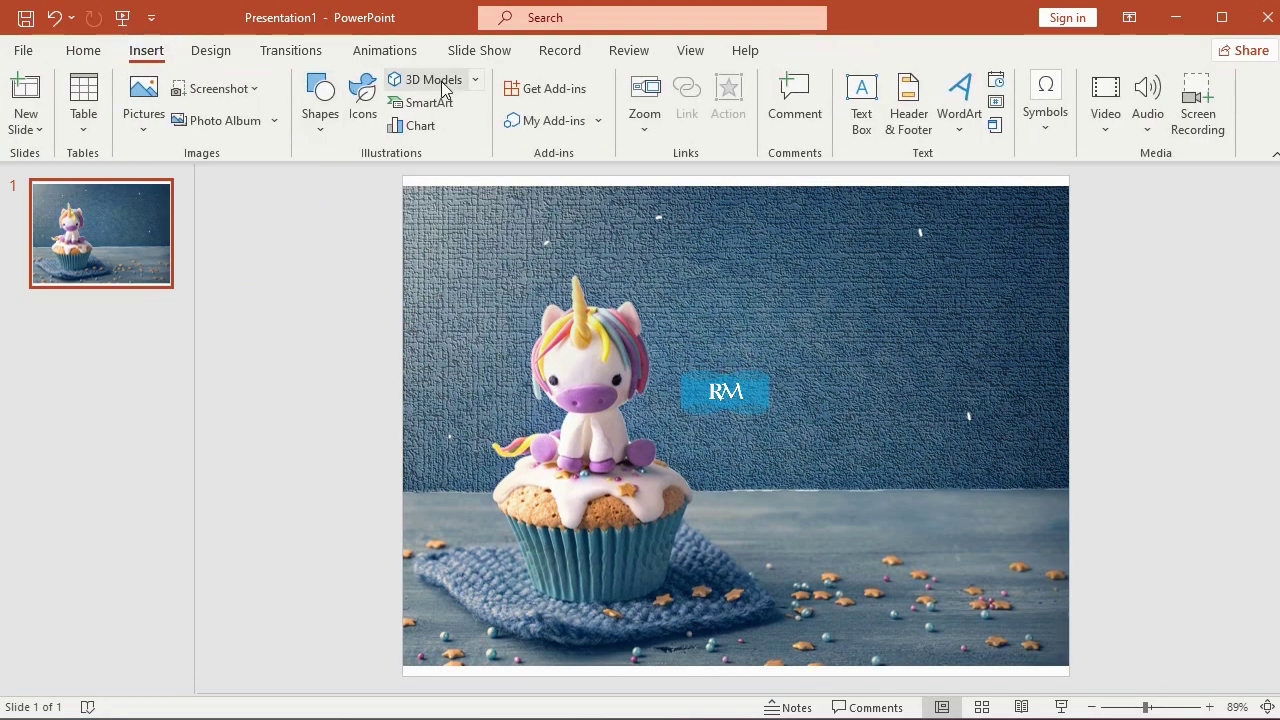
{"action": "left_click", "coordinate": [450, 83]}
{"action": "type", "text": "frame"}
{"action": "key", "text": "Return"}
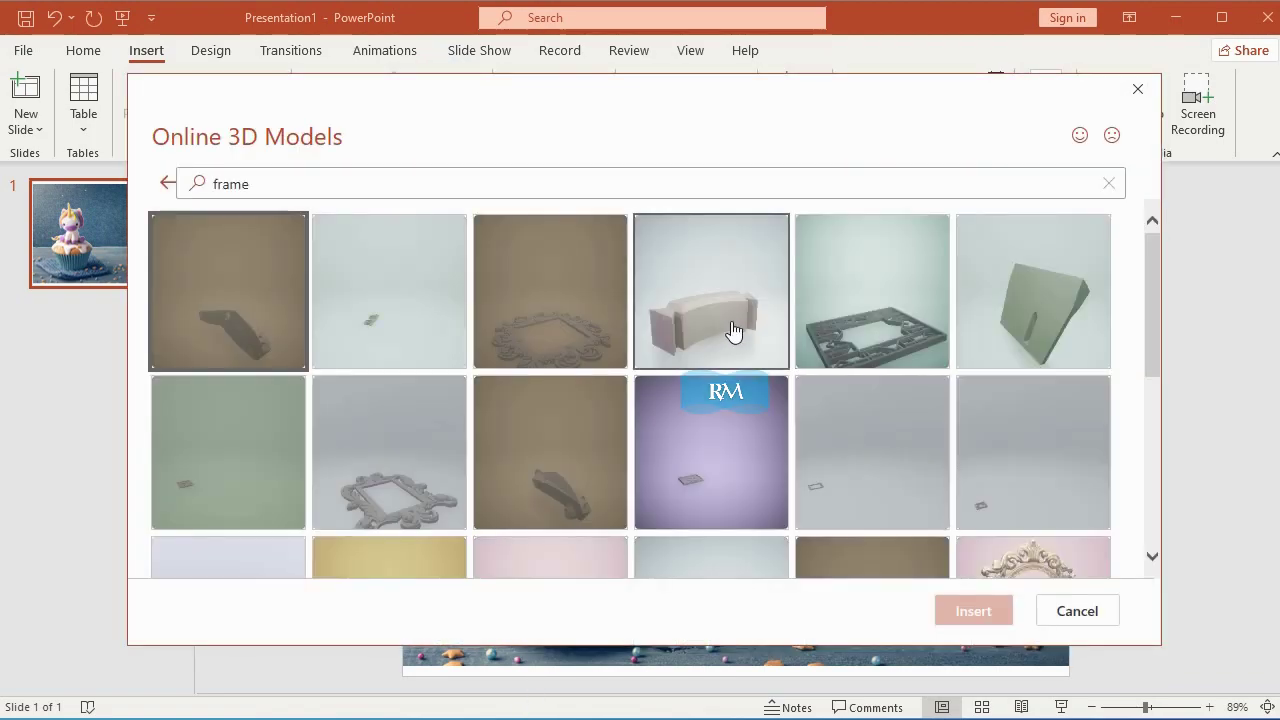
{"action": "scroll", "coordinate": [1034, 401], "scroll_direction": "down", "scroll_amount": 1}
{"action": "scroll", "coordinate": [1034, 401], "scroll_direction": "down", "scroll_amount": 2}
{"action": "left_click", "coordinate": [1008, 405]}
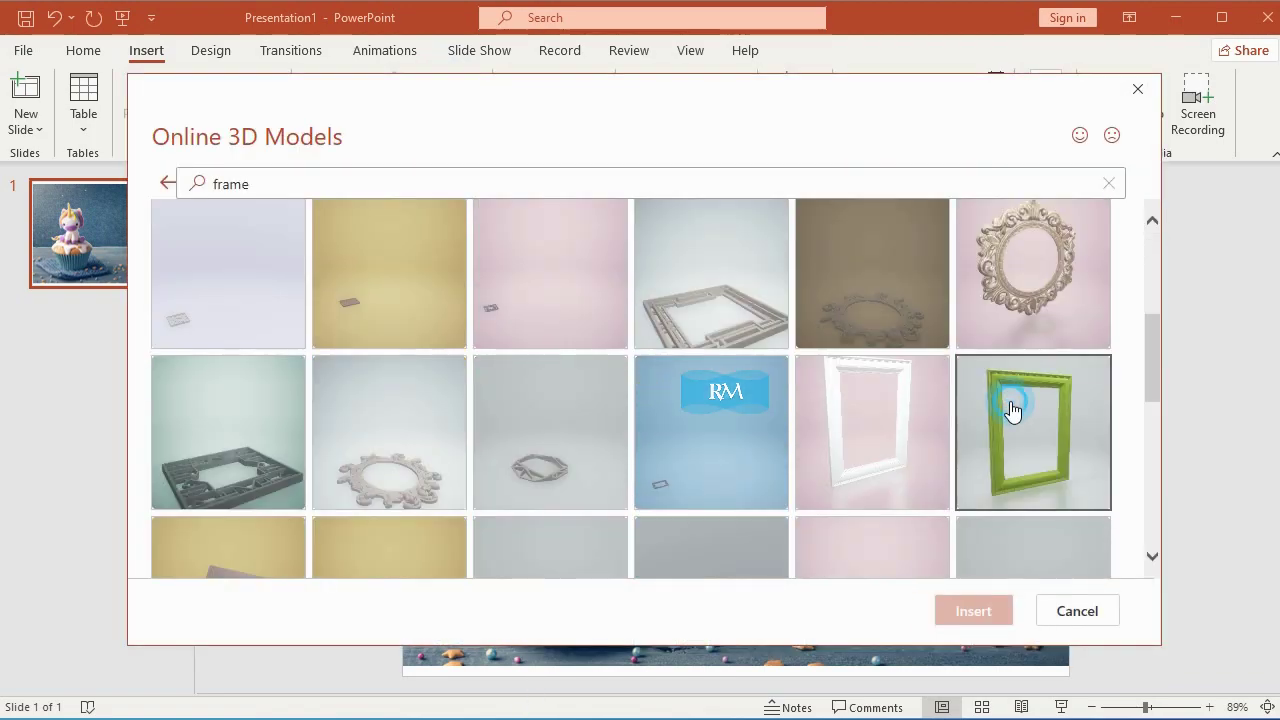
{"action": "left_click", "coordinate": [975, 611]}
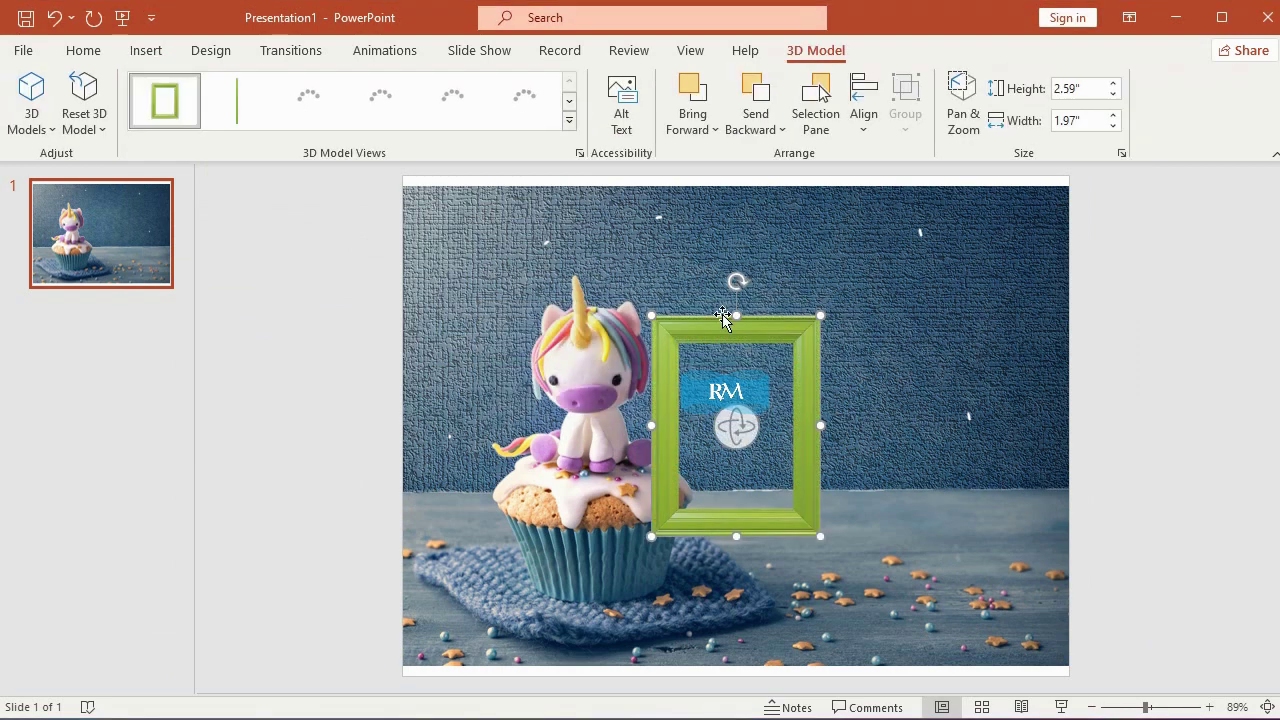
Tilt the frame with an angled preset 3D view and move it to the lower right
{"action": "left_click", "coordinate": [564, 120]}
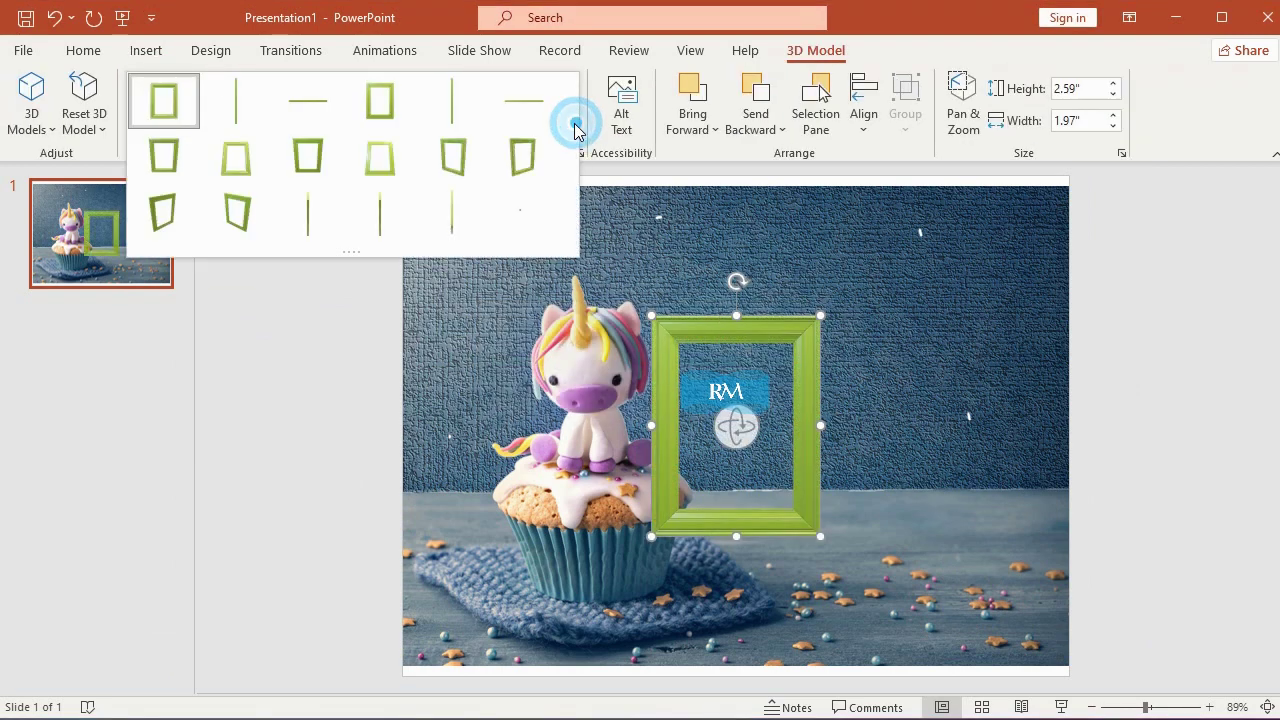
{"action": "left_click", "coordinate": [450, 152]}
{"action": "left_click_drag", "start_coordinate": [798, 308], "coordinate": [984, 381]}
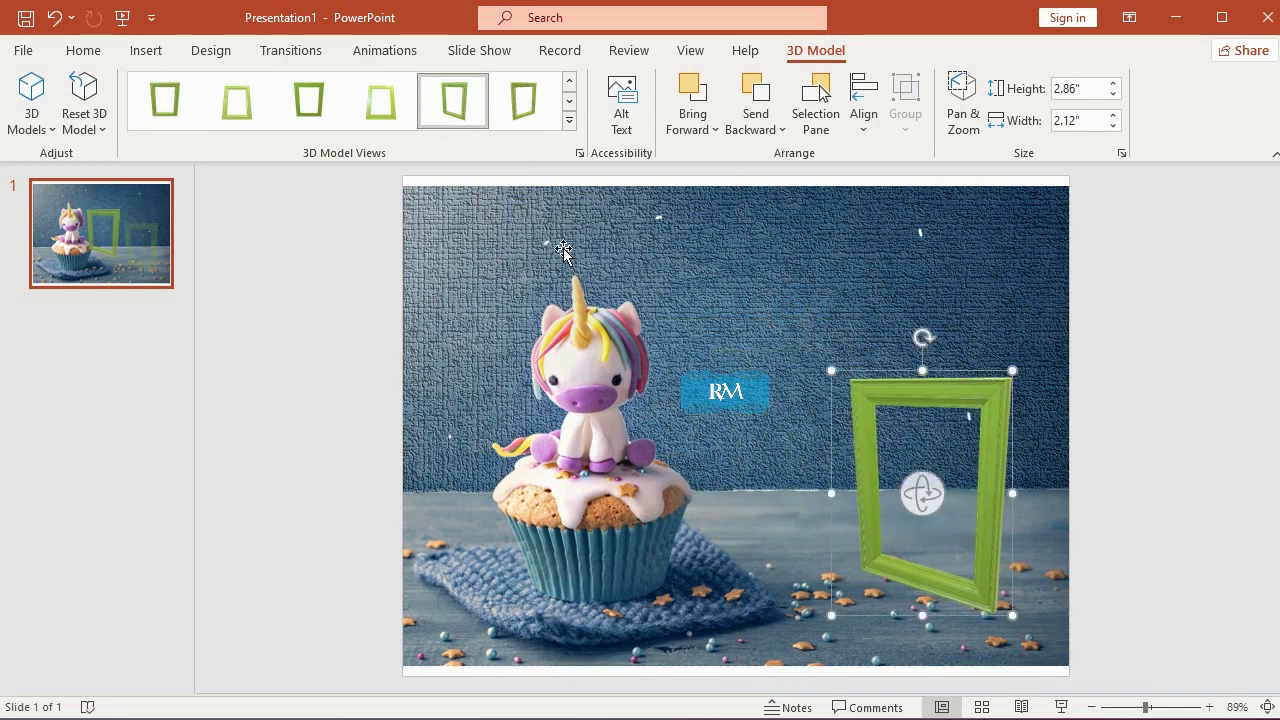
{"action": "left_click", "coordinate": [146, 50]}
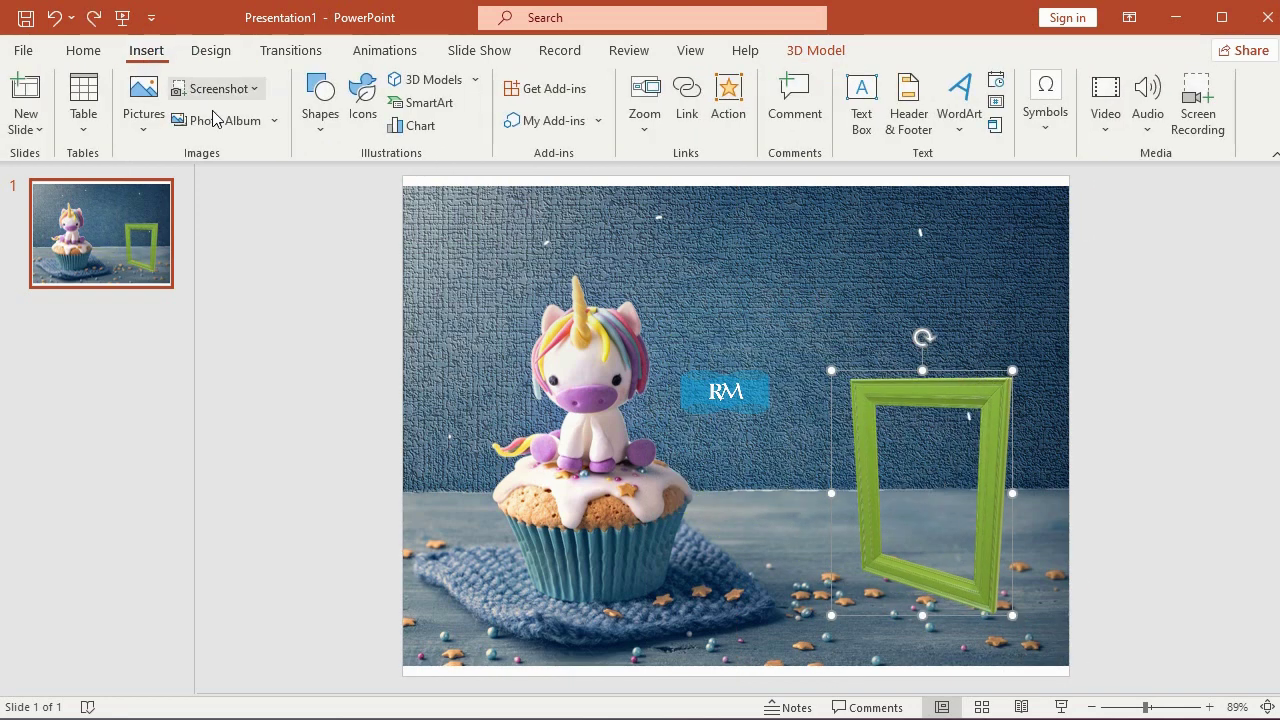
Insert the stock photo of the girl in a lab coat
{"action": "left_click", "coordinate": [143, 110]}
{"action": "left_click", "coordinate": [186, 216]}
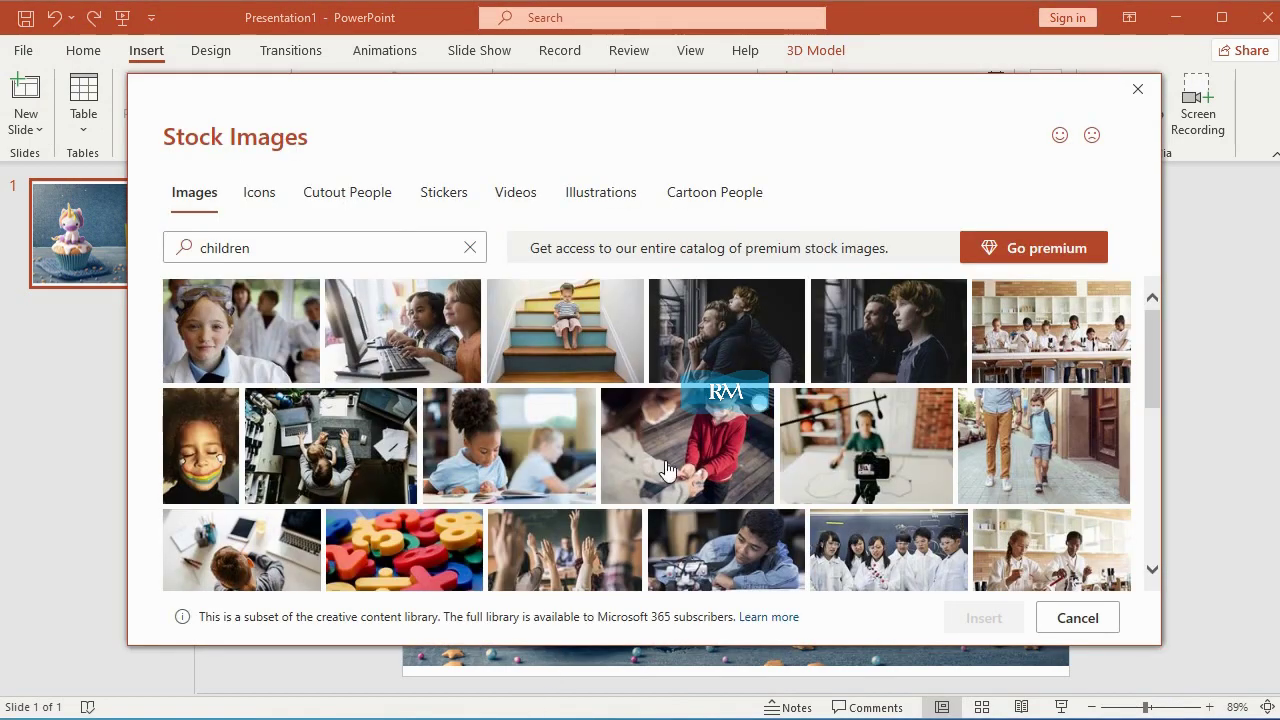
{"action": "left_click", "coordinate": [292, 345]}
{"action": "left_click", "coordinate": [988, 617]}
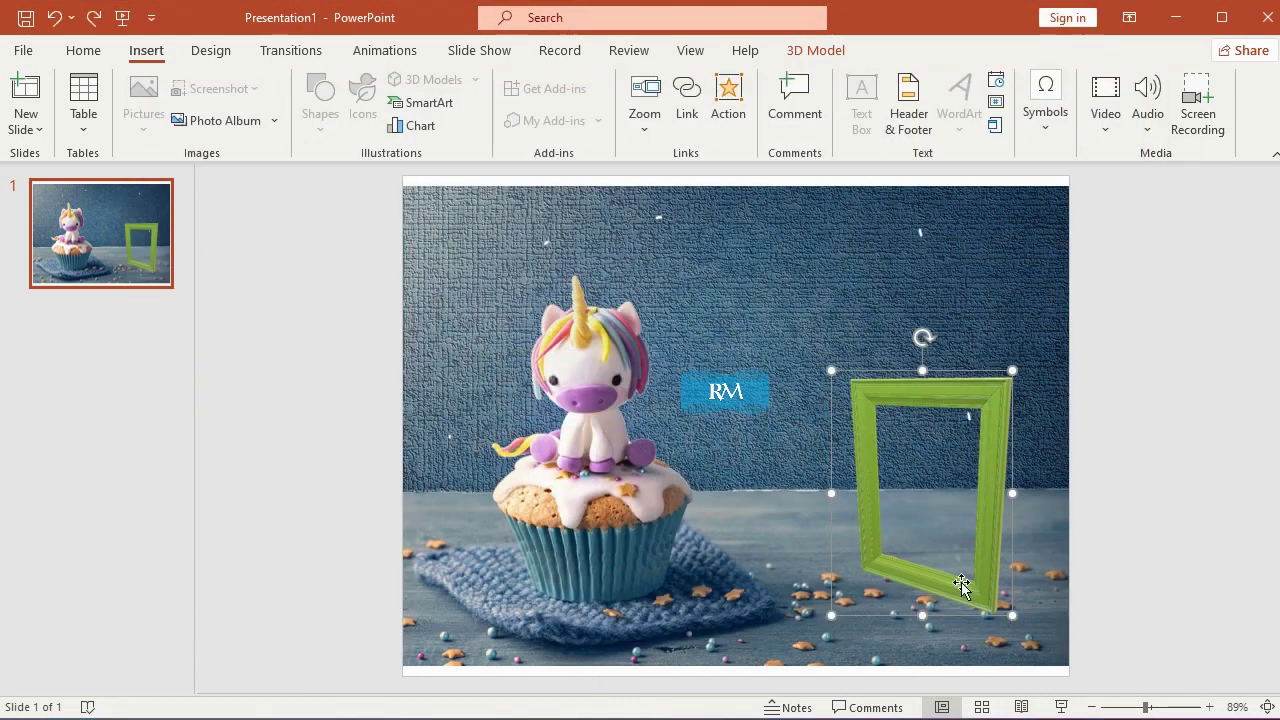
Crop the photo's right side and shrink it to about 2.18 by 1.82 inches
{"action": "left_click", "coordinate": [1129, 100]}
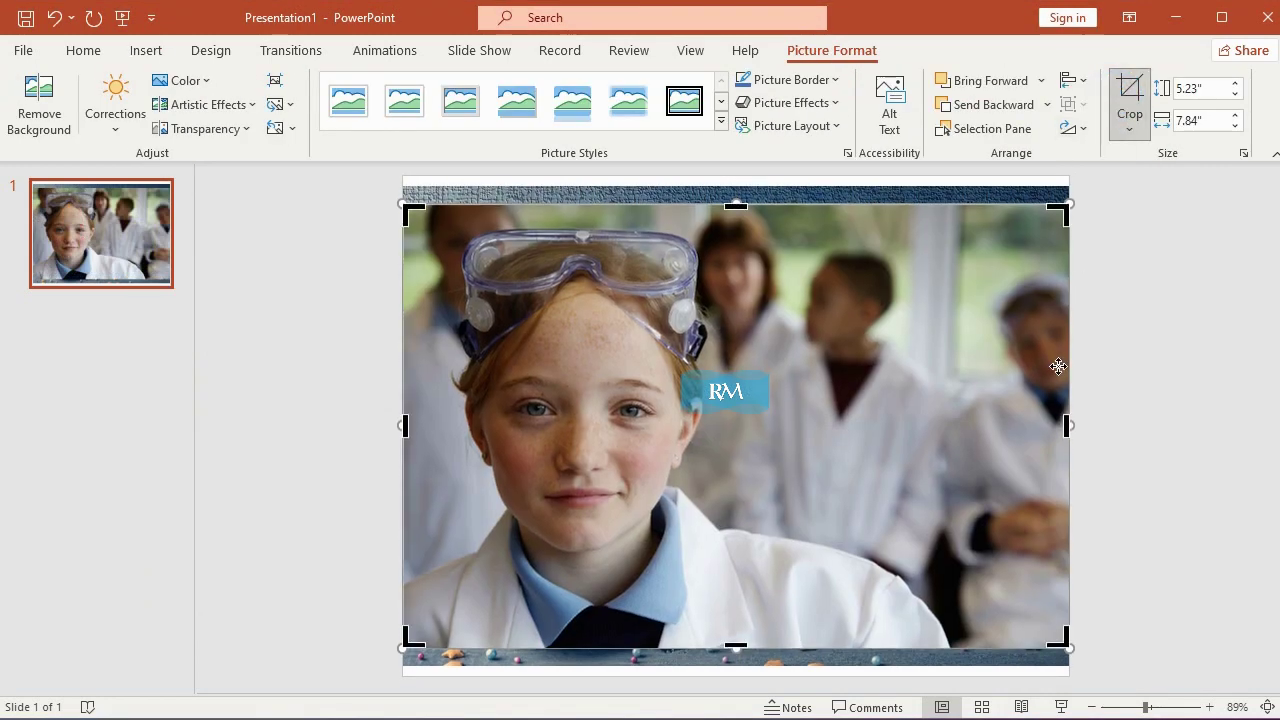
{"action": "left_click_drag", "start_coordinate": [1067, 424], "coordinate": [772, 424]}
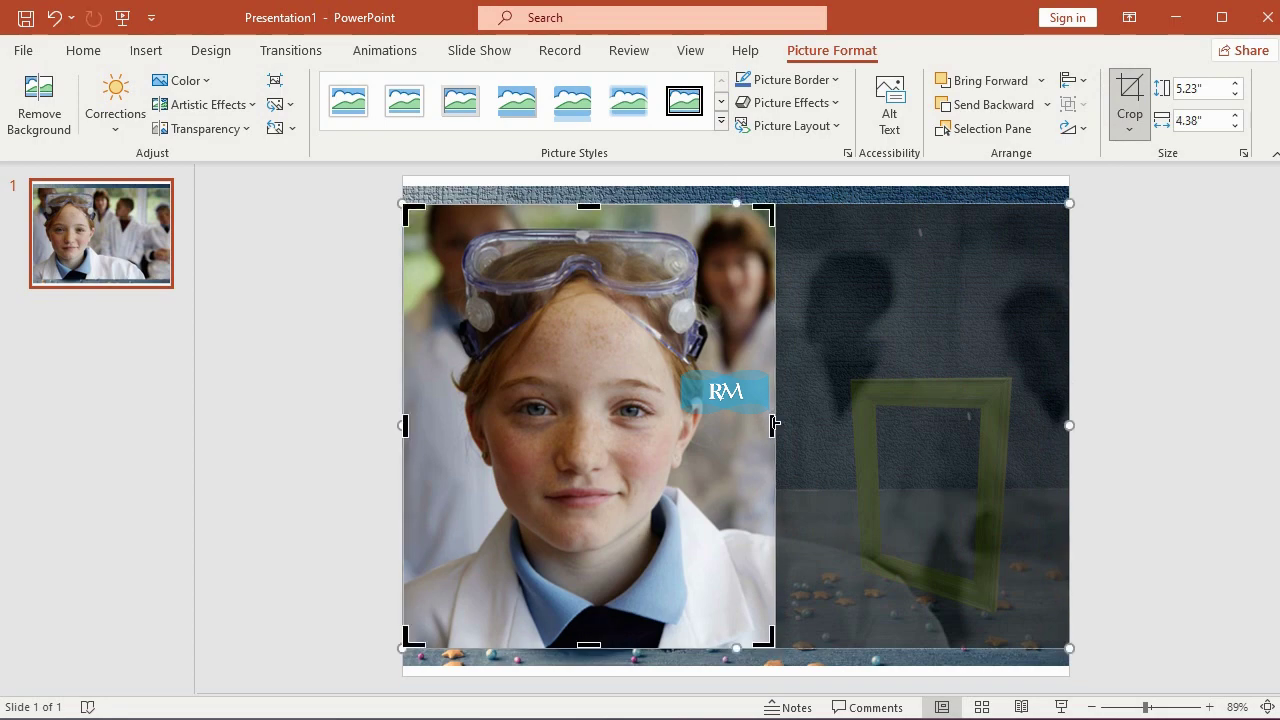
{"action": "left_click", "coordinate": [1129, 127]}
{"action": "left_click", "coordinate": [1129, 97]}
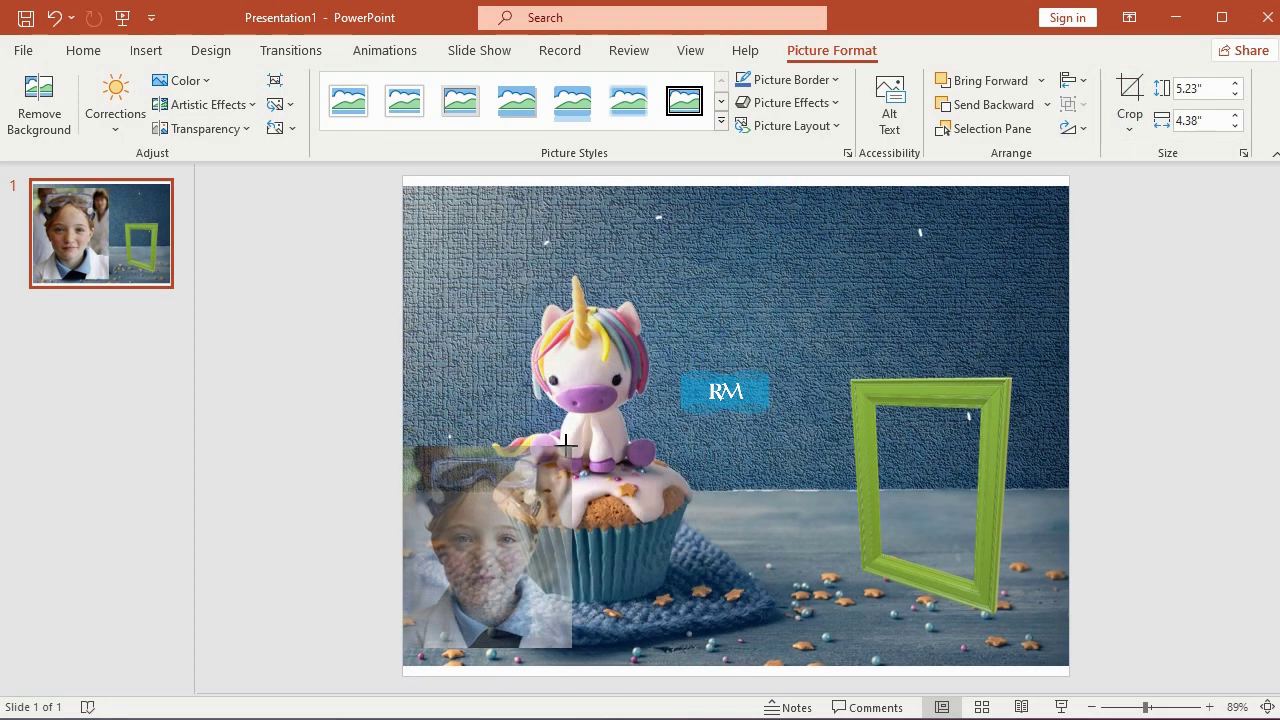
{"action": "mouse_move", "coordinate": [775, 205]}
{"action": "left_mouse_down"}
{"action": "mouse_move", "coordinate": [558, 462]}
{"action": "mouse_move", "coordinate": [980, 406]}
{"action": "left_mouse_up"}
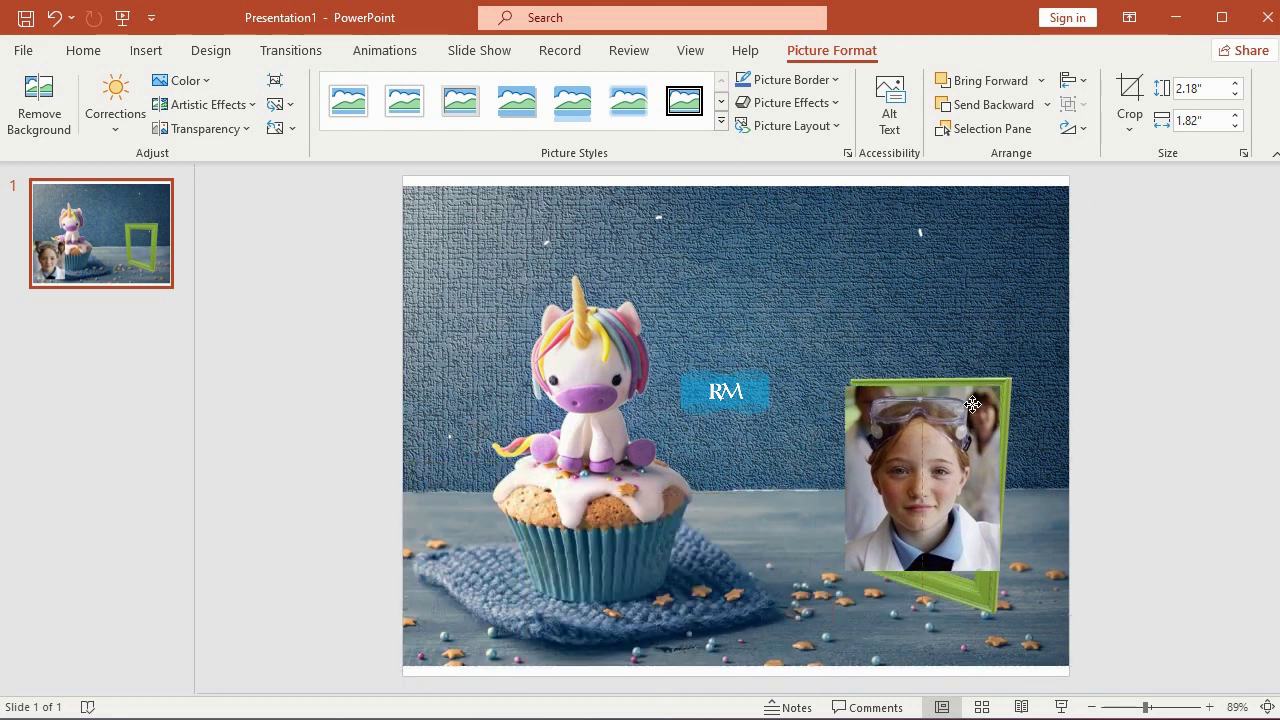
Give the photo a perspective 3-D rotation with X rotation set to 39.5°
{"action": "left_click", "coordinate": [828, 104]}
{"action": "mouse_move", "coordinate": [822, 433]}
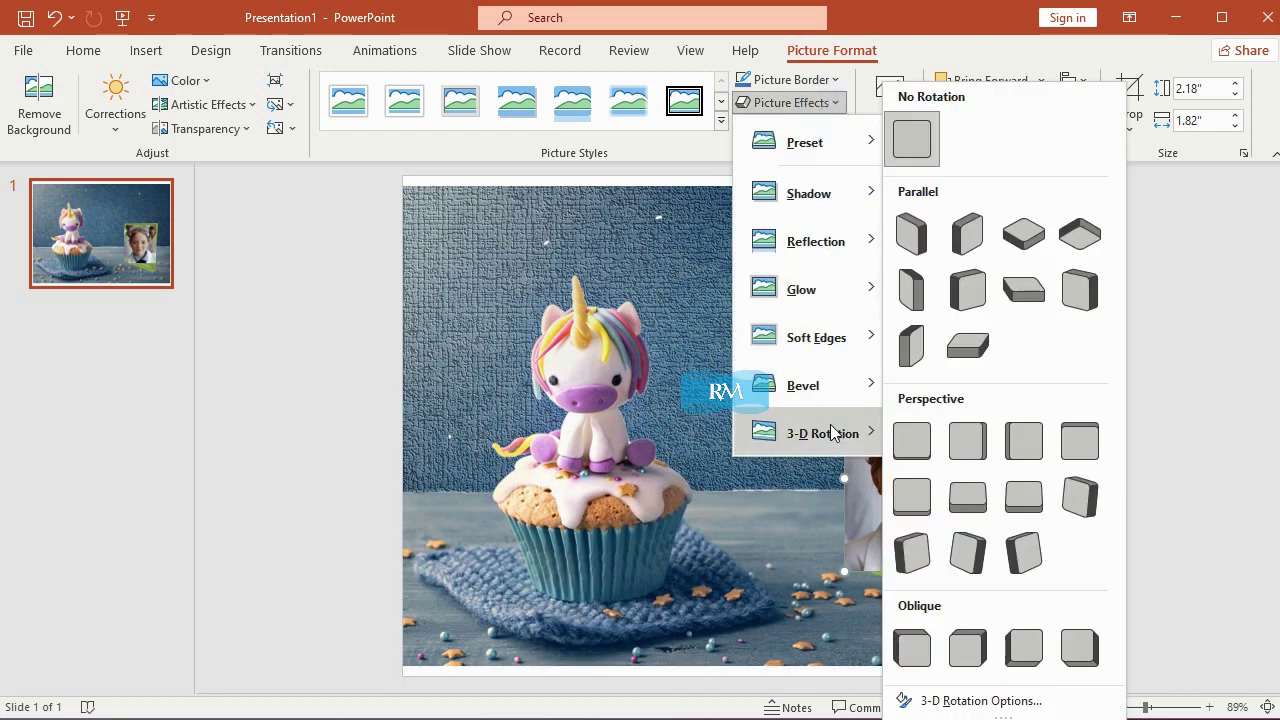
{"action": "left_click", "coordinate": [980, 555]}
{"action": "key", "text": "ctrl+z"}
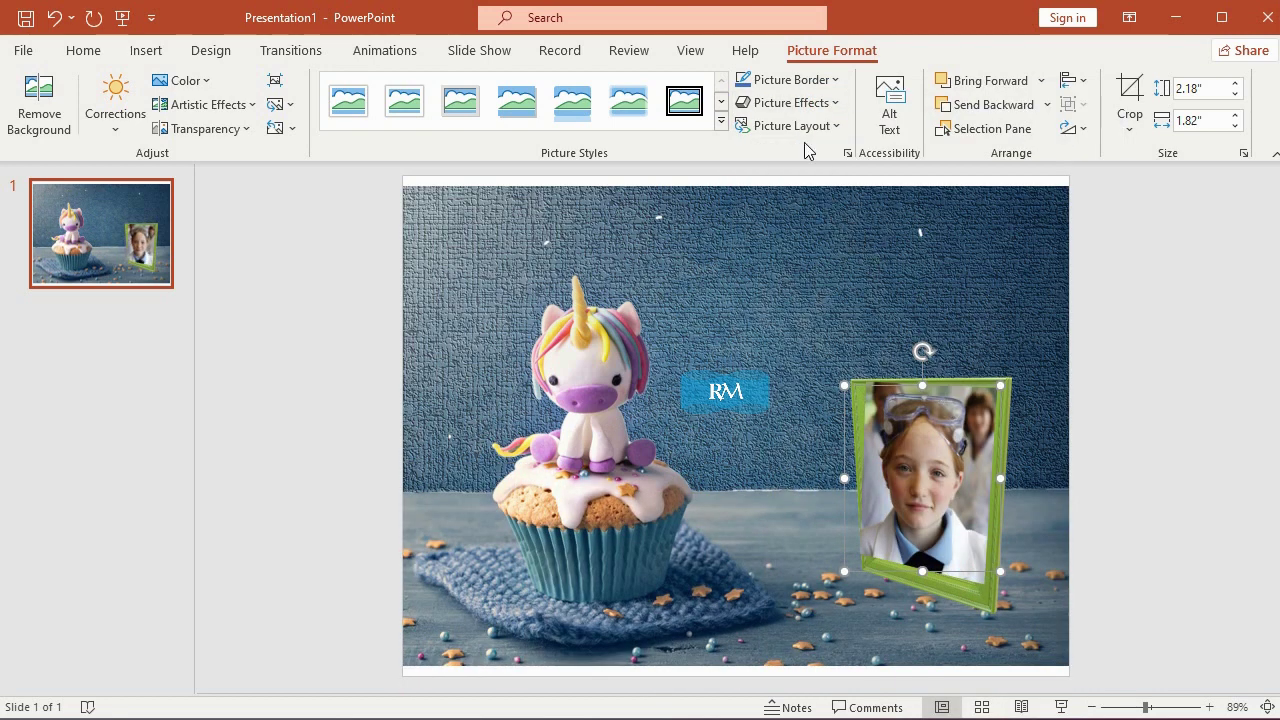
{"action": "left_click", "coordinate": [806, 128]}
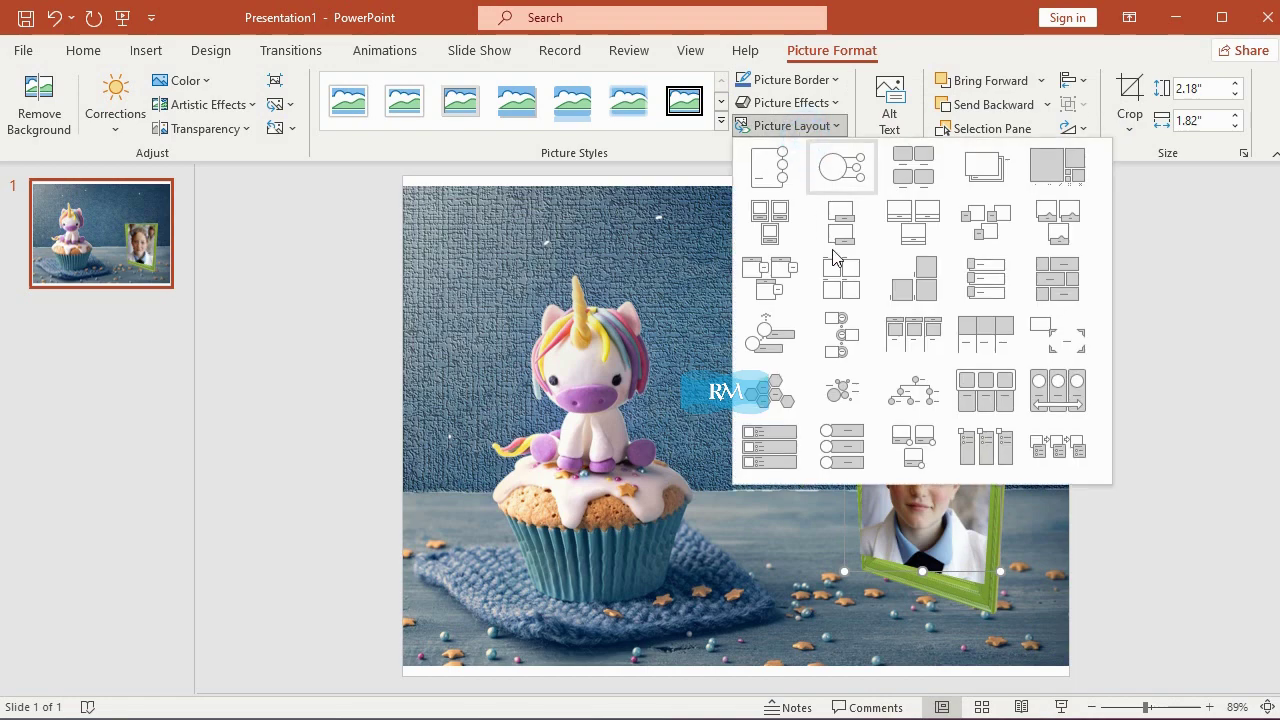
{"action": "left_click", "coordinate": [795, 104]}
{"action": "left_click", "coordinate": [1012, 699]}
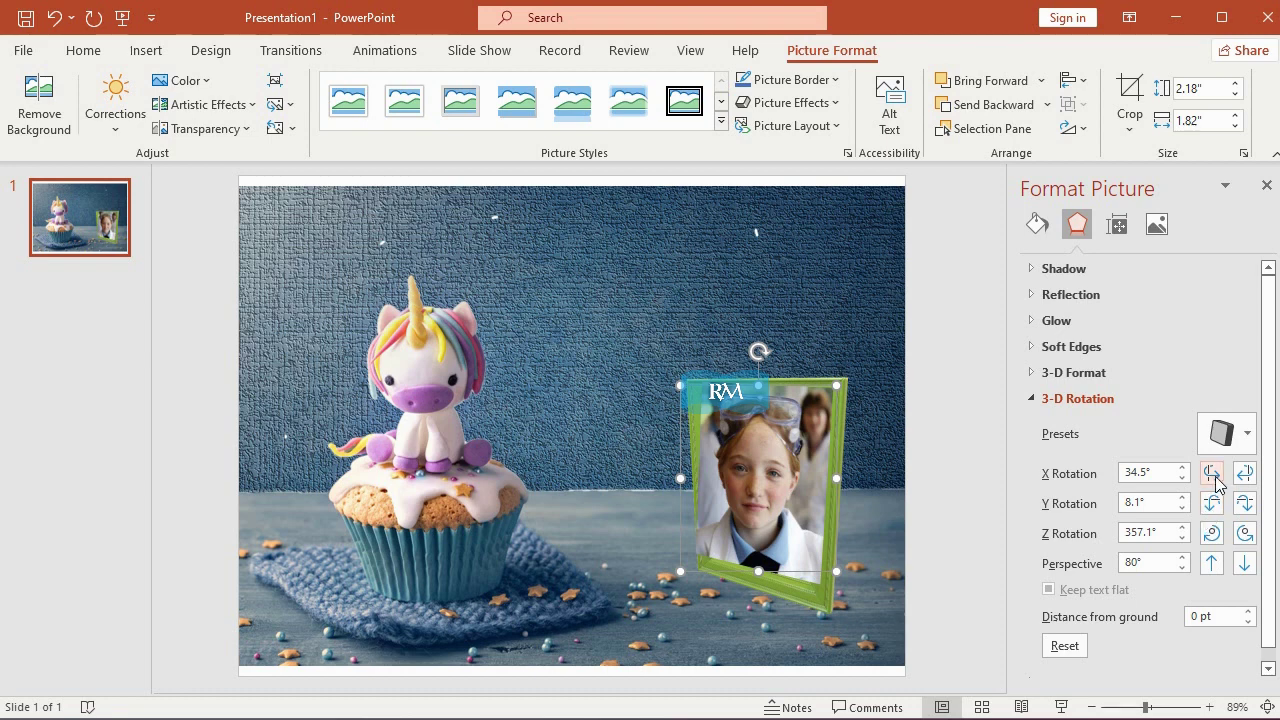
{"action": "left_click", "coordinate": [1212, 473]}
{"action": "left_click", "coordinate": [1250, 475]}
{"action": "left_click", "coordinate": [1251, 476]}
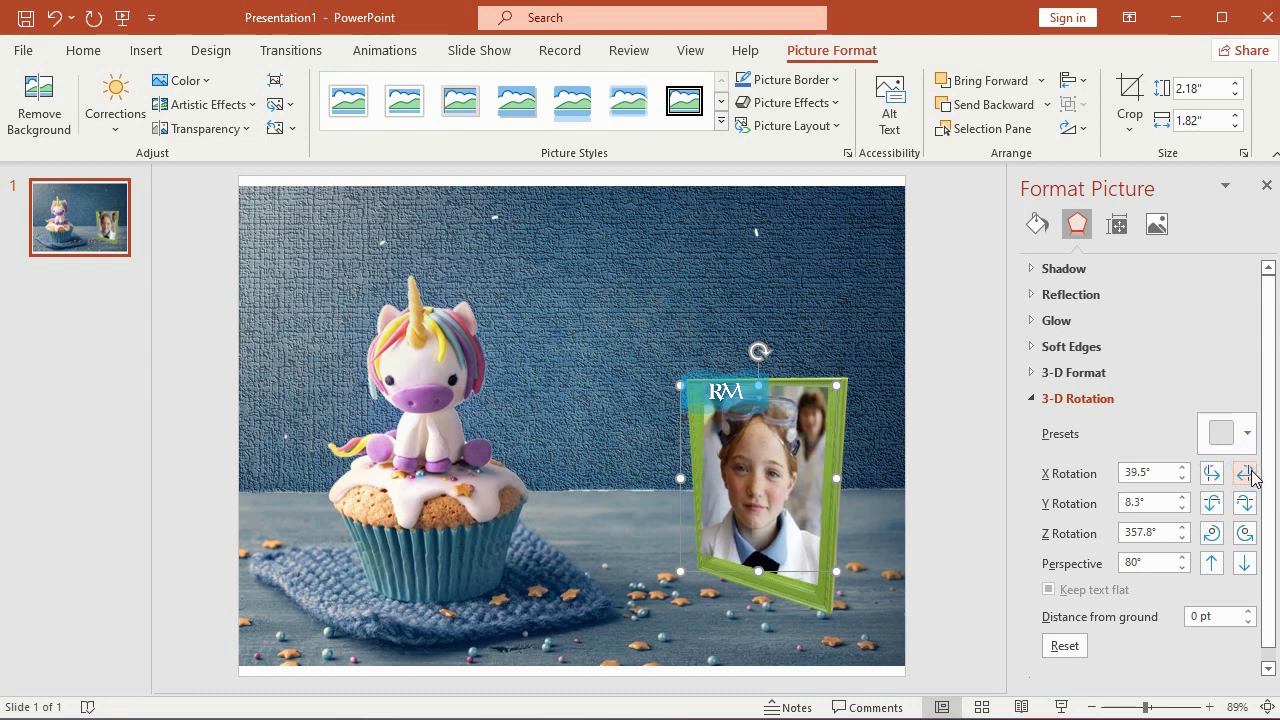
Keep the photo in front of the frame and restore its 3D tilt
{"action": "right_click", "coordinate": [843, 401]}
{"action": "mouse_move", "coordinate": [918, 176]}
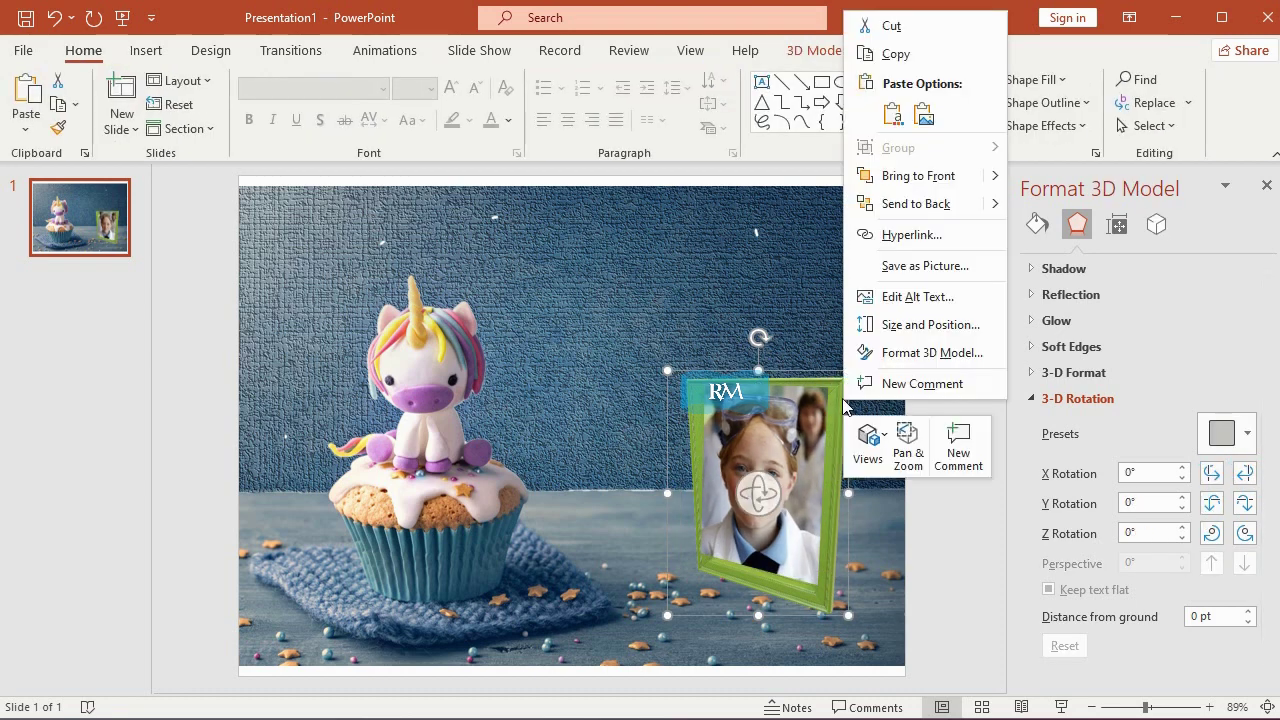
{"action": "left_click", "coordinate": [1018, 189]}
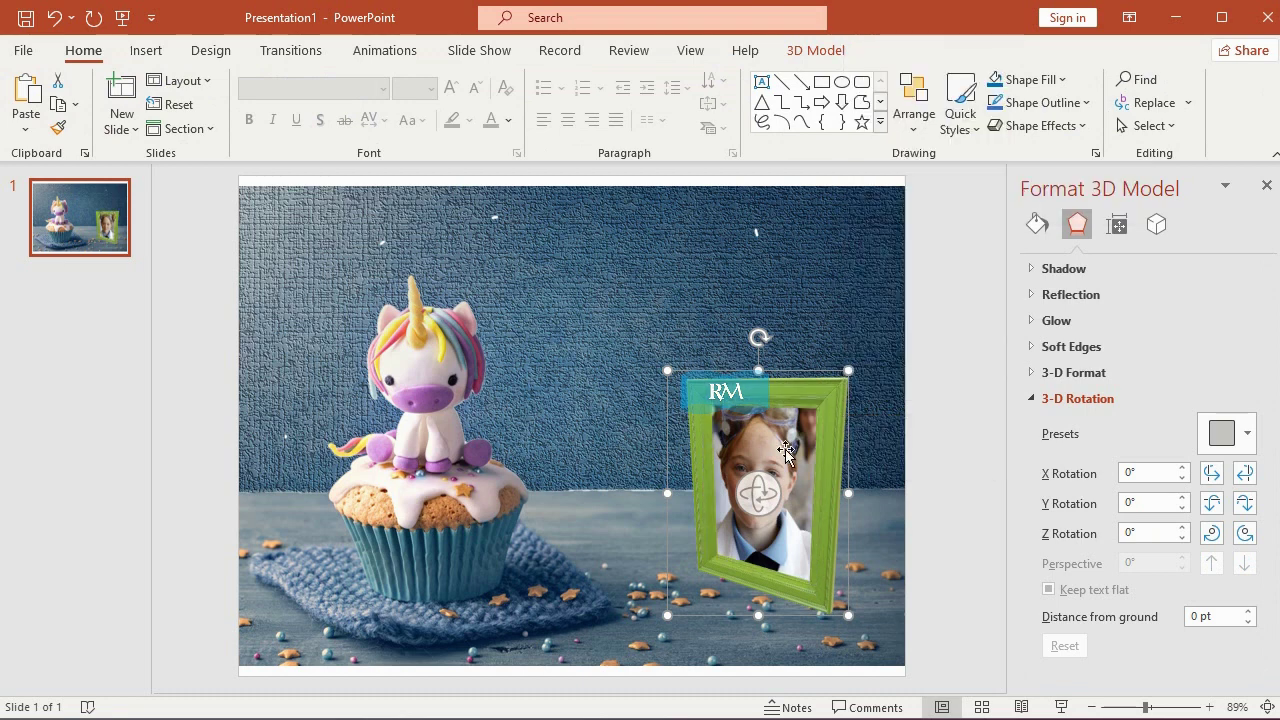
{"action": "key", "text": "ctrl+y"}
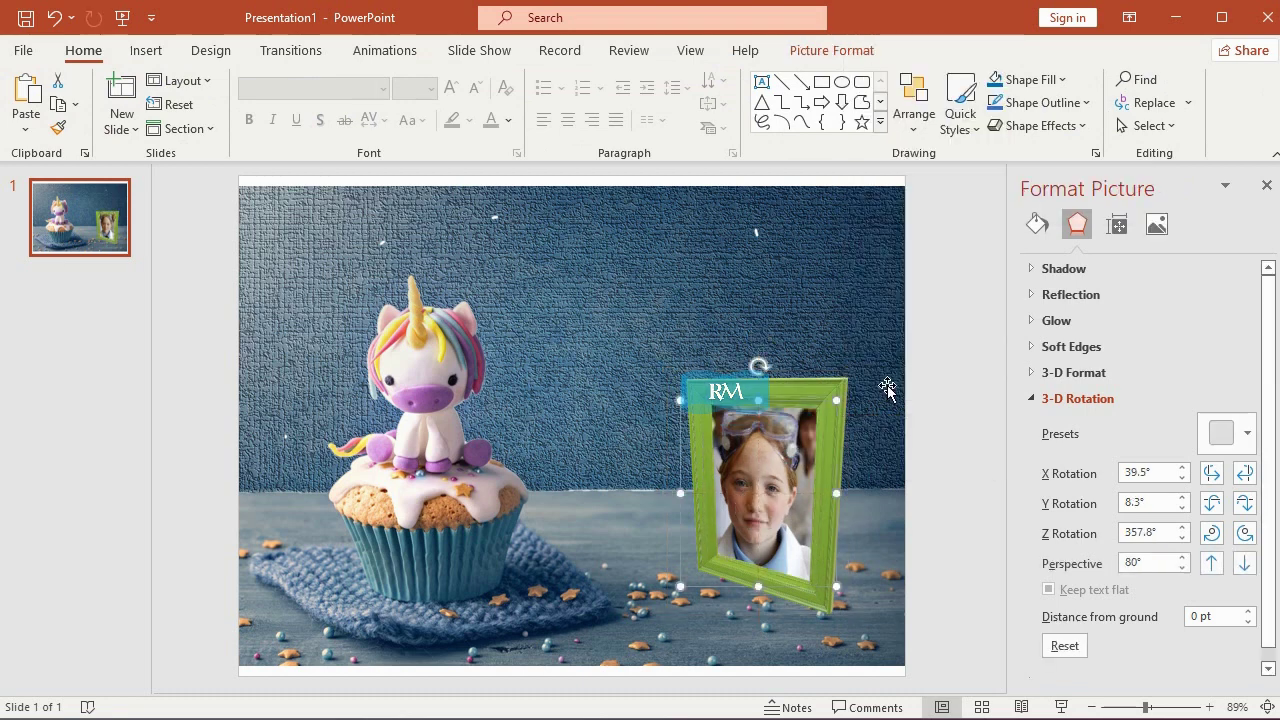
{"action": "left_click", "coordinate": [938, 300]}
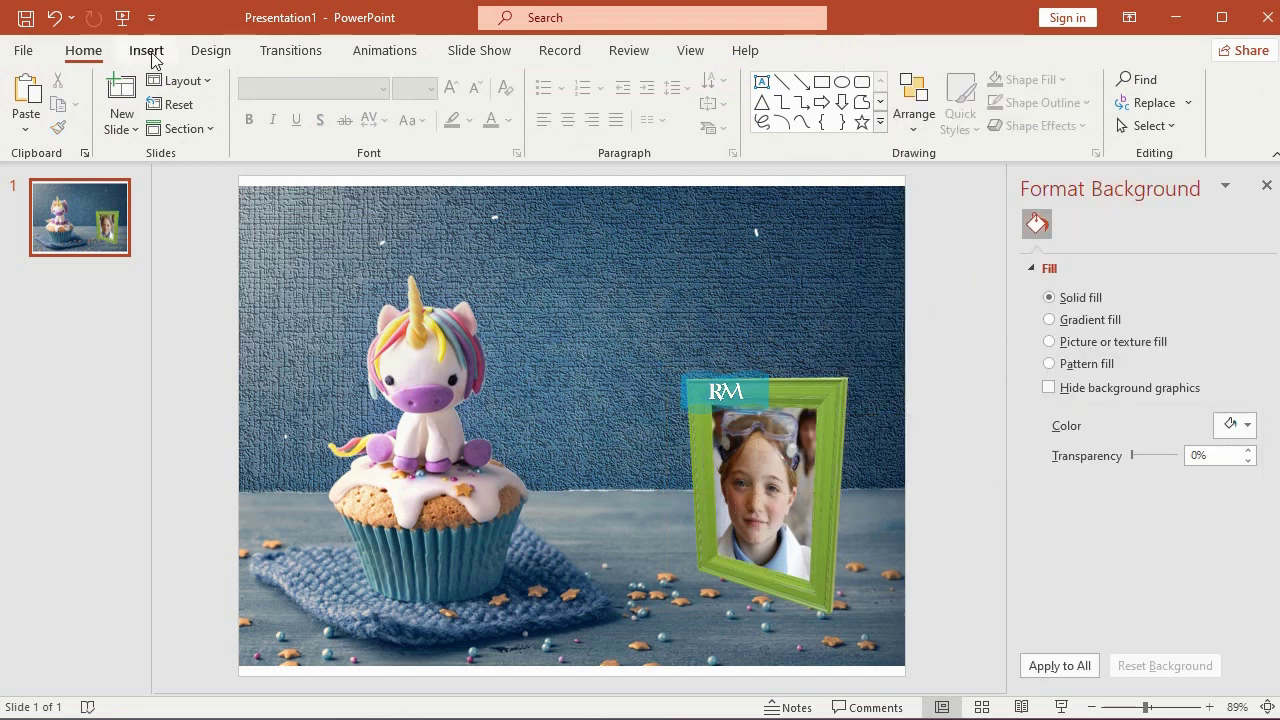
Insert a WordArt title reading 'HAPPY BIRTHDAY'
{"action": "left_click", "coordinate": [155, 60]}
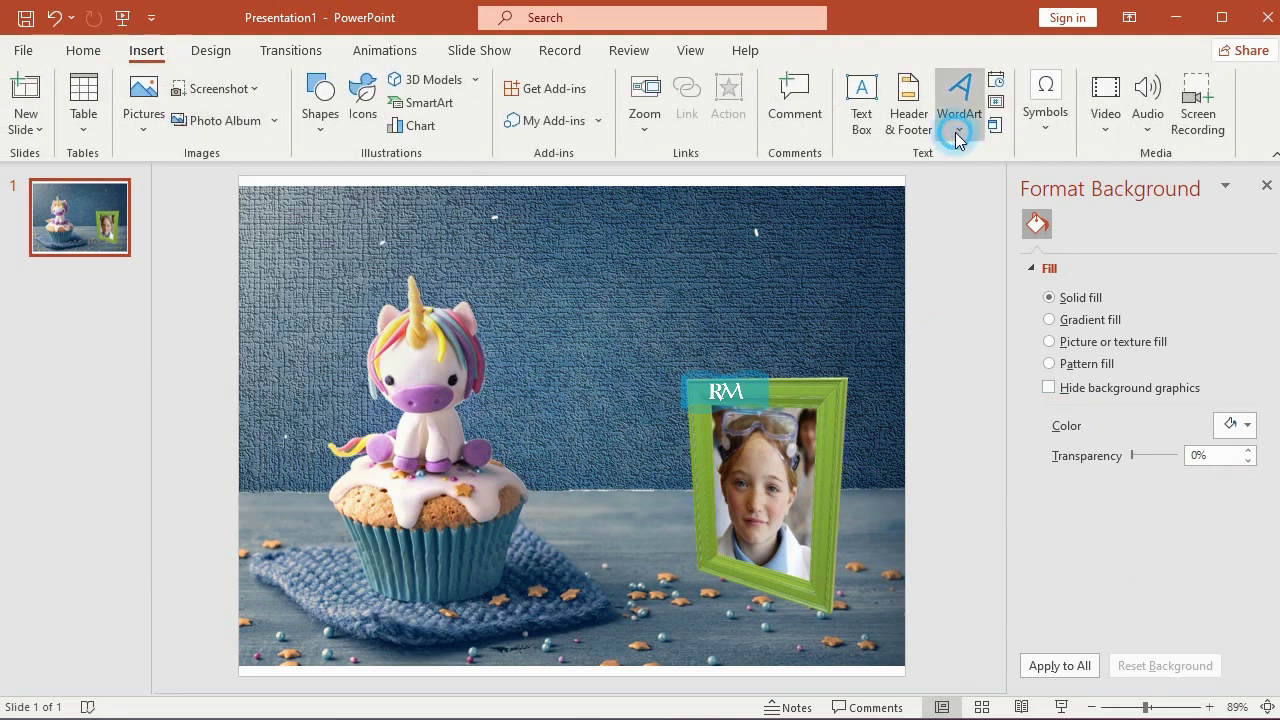
{"action": "left_click", "coordinate": [955, 100]}
{"action": "left_click", "coordinate": [1180, 222]}
{"action": "type", "text": "HAPPY BIRTHDAY"}
{"action": "left_click", "coordinate": [647, 440]}
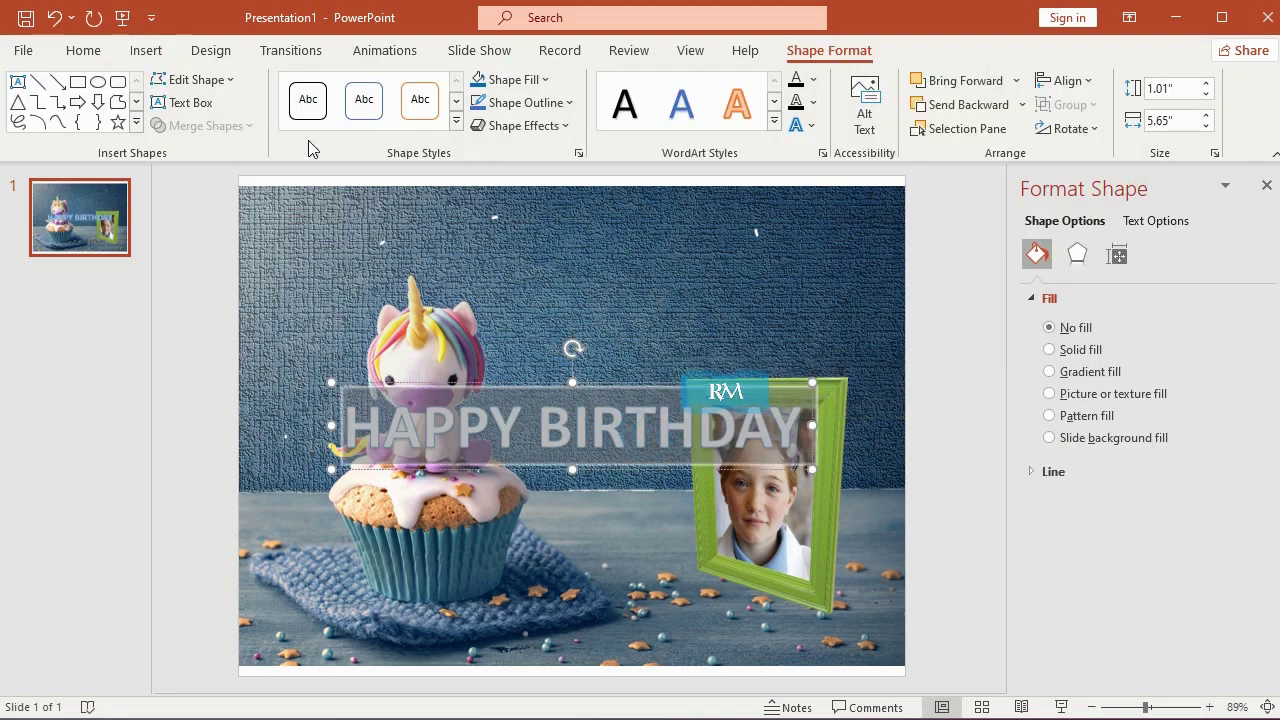
Set the title font to Arial Rounded MT Bold
{"action": "left_click", "coordinate": [80, 52]}
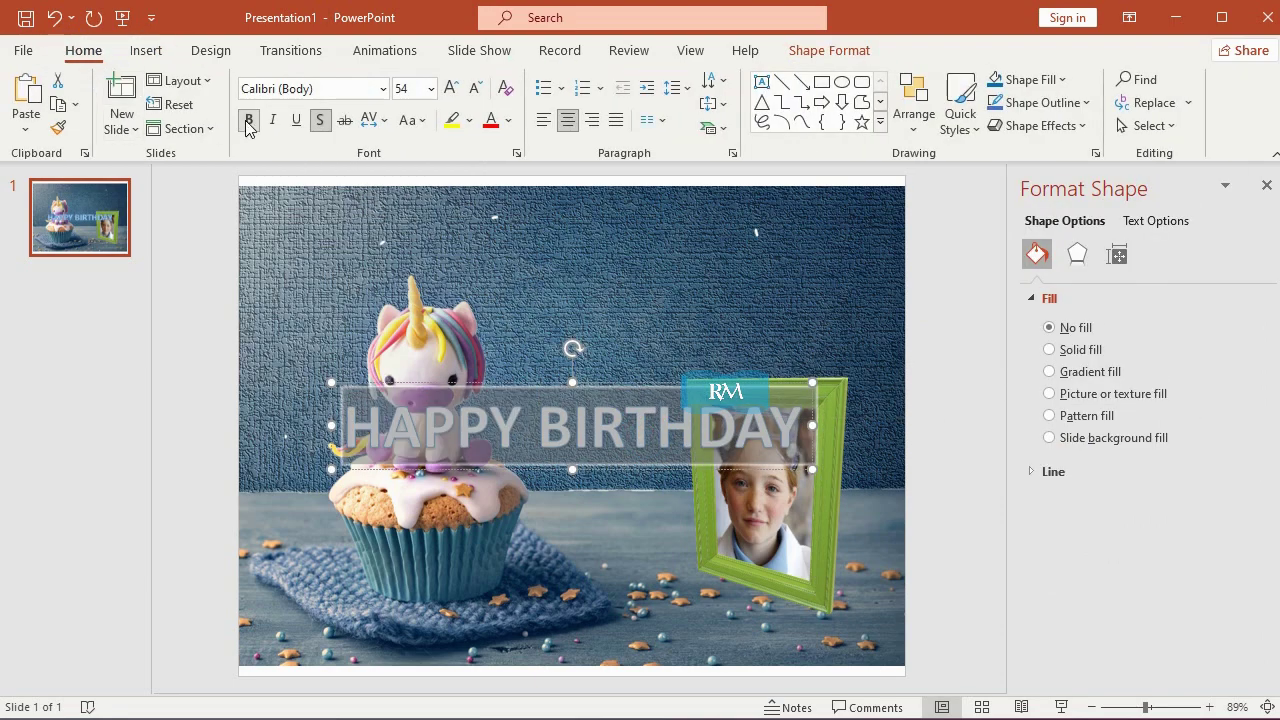
{"action": "left_click", "coordinate": [382, 88]}
{"action": "scroll", "coordinate": [388, 310], "scroll_direction": "down", "scroll_amount": 3}
{"action": "scroll", "coordinate": [390, 440], "scroll_direction": "down", "scroll_amount": 3}
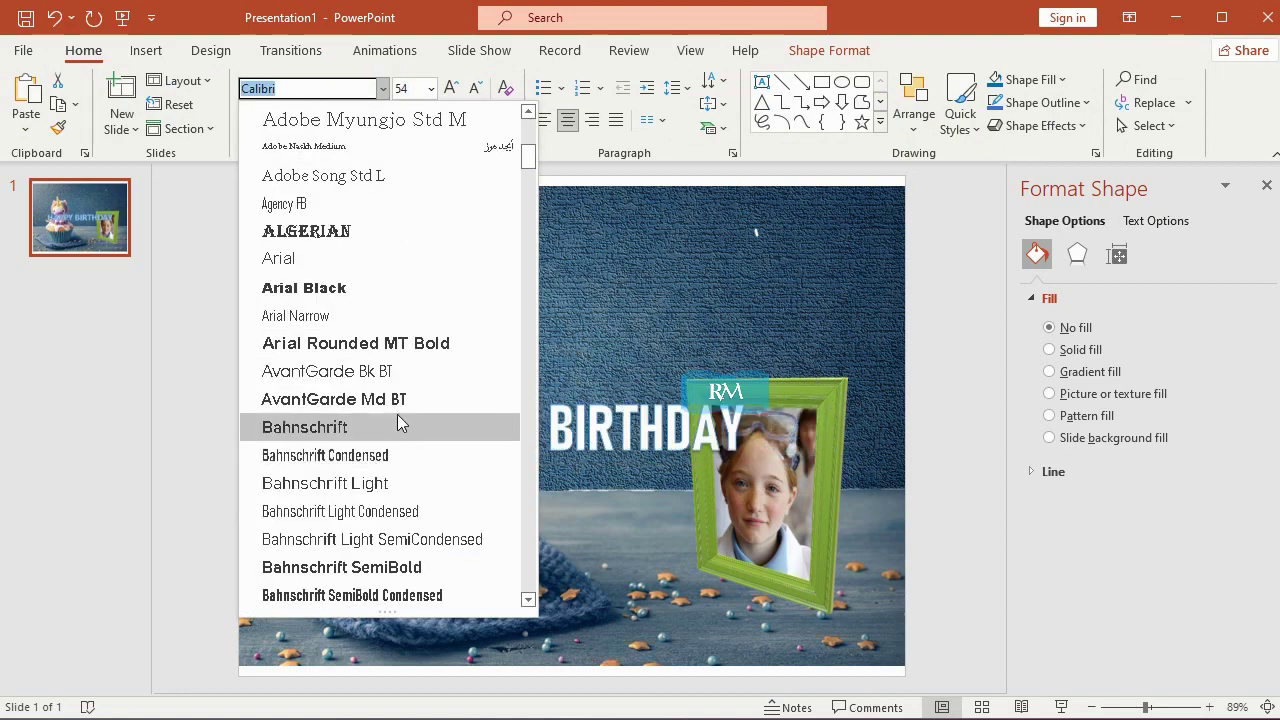
{"action": "left_click", "coordinate": [396, 343]}
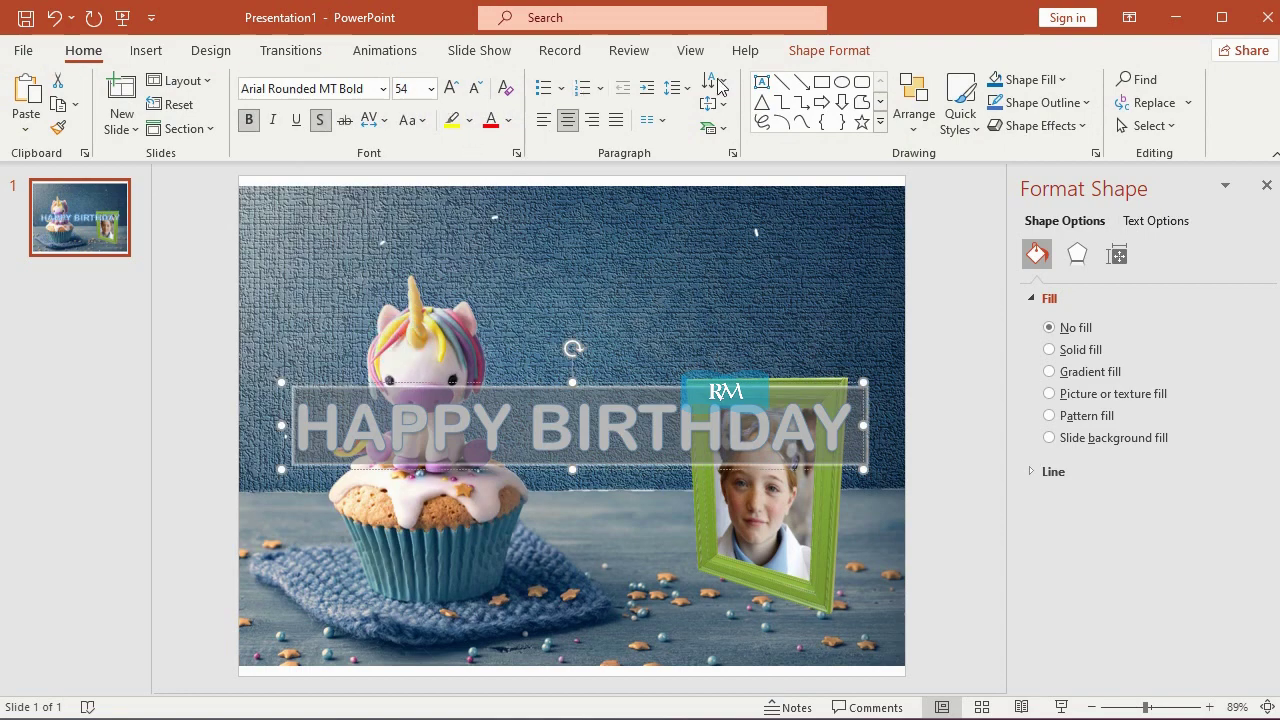
Apply a warp transform to the title and move it to the top of the slide
{"action": "left_click", "coordinate": [802, 52]}
{"action": "left_click", "coordinate": [813, 101]}
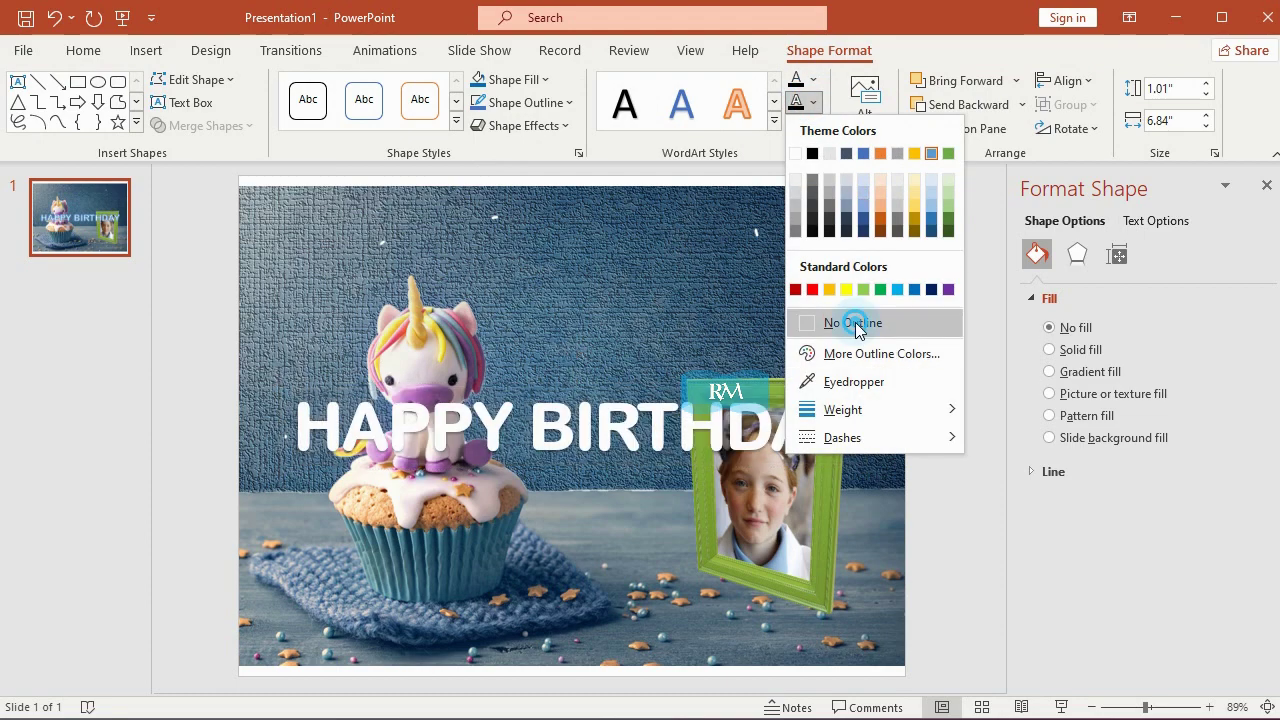
{"action": "key", "text": "Escape"}
{"action": "left_click", "coordinate": [811, 127]}
{"action": "mouse_move", "coordinate": [868, 405]}
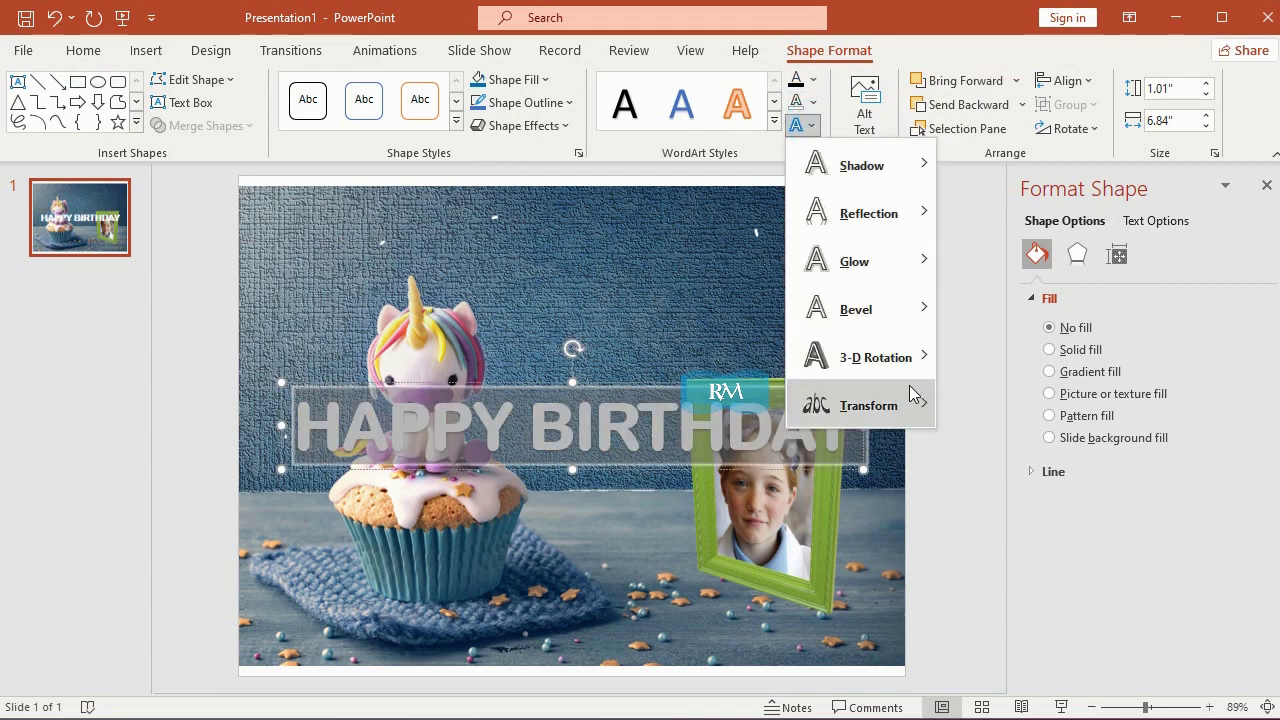
{"action": "left_click", "coordinate": [966, 612]}
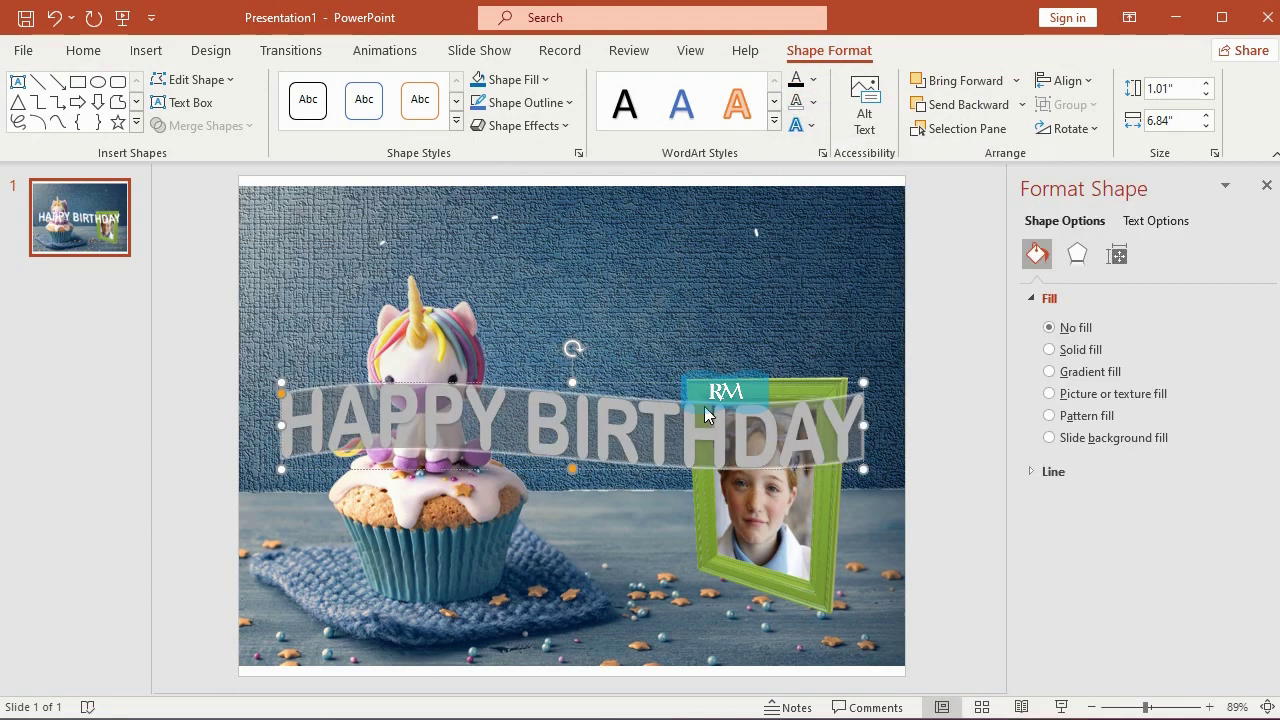
{"action": "left_click_drag", "start_coordinate": [703, 408], "coordinate": [730, 380]}
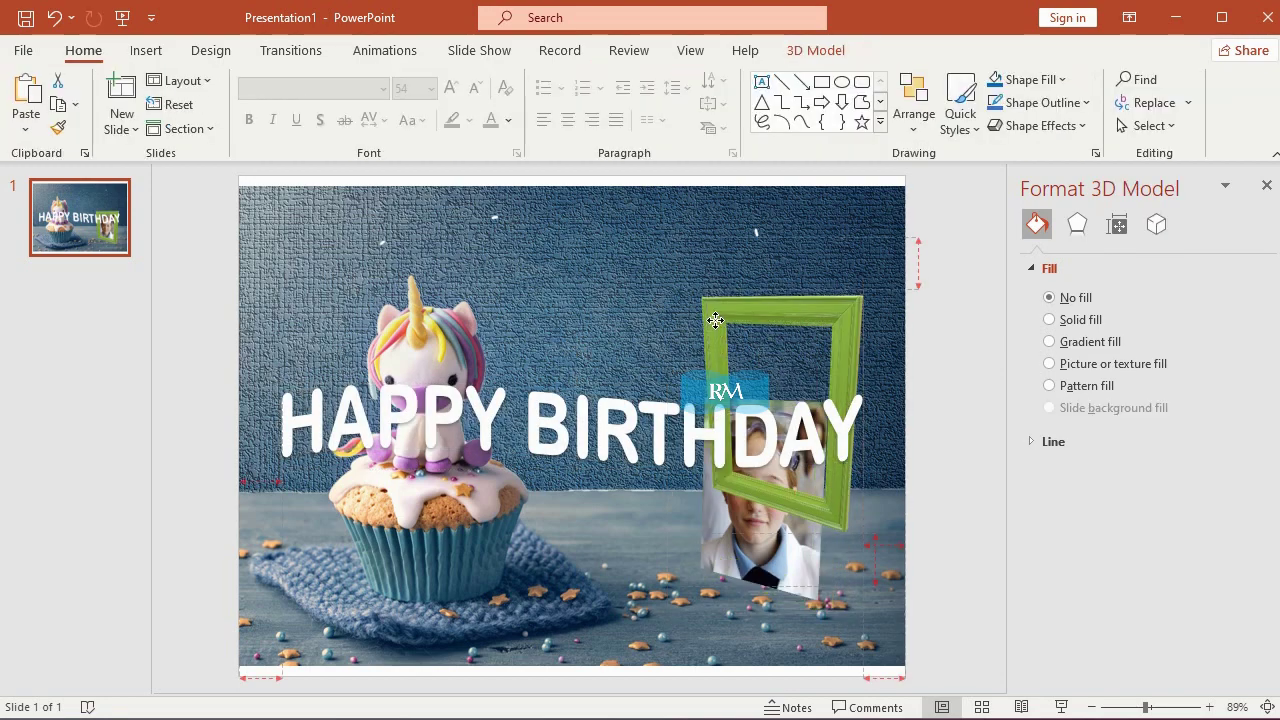
{"action": "left_click", "coordinate": [44, 18]}
{"action": "left_click_drag", "start_coordinate": [578, 411], "coordinate": [584, 218]}
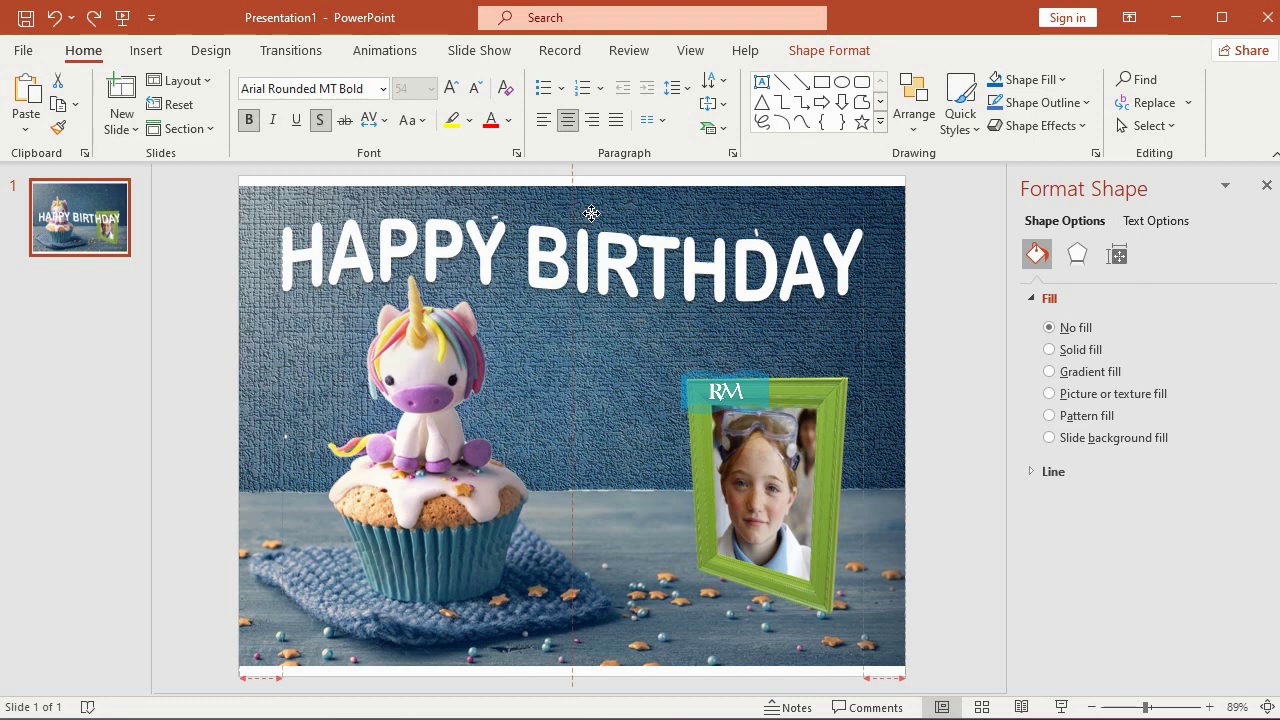
{"action": "left_click_drag", "start_coordinate": [584, 218], "coordinate": [584, 218]}
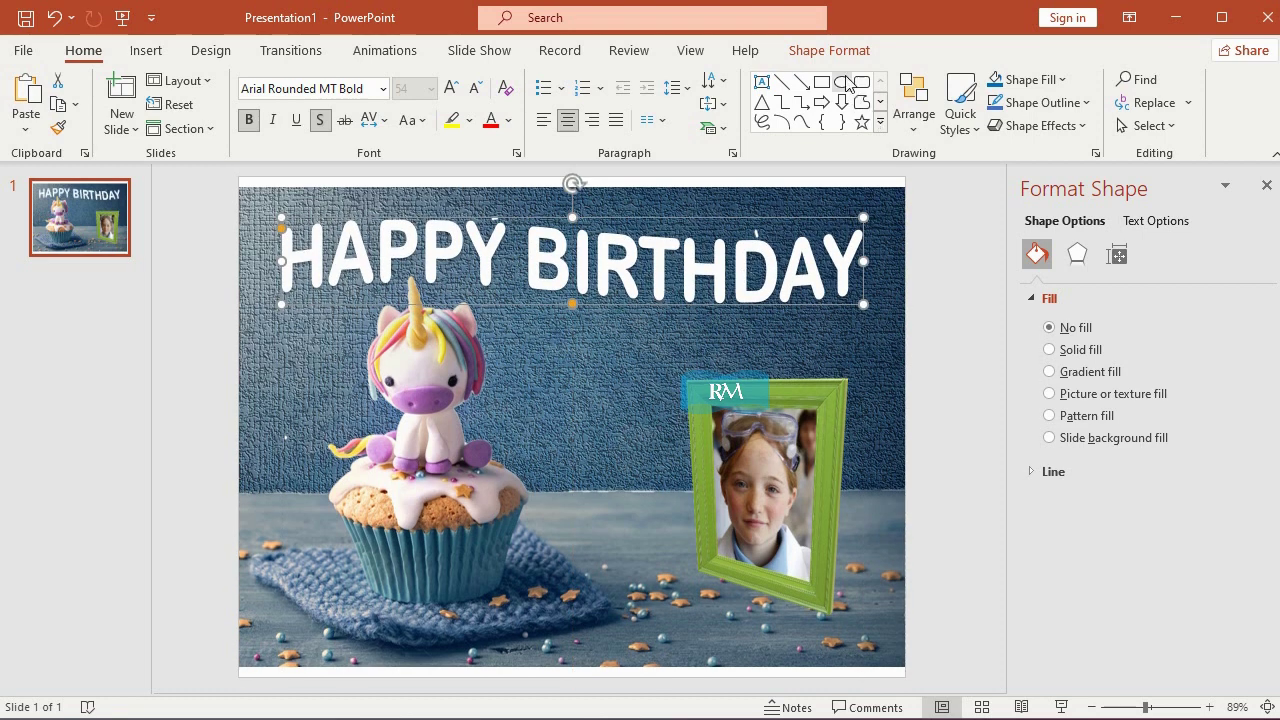
Give the HAPPY BIRTHDAY title an outer shadow
{"action": "left_click", "coordinate": [829, 50]}
{"action": "left_click", "coordinate": [800, 124]}
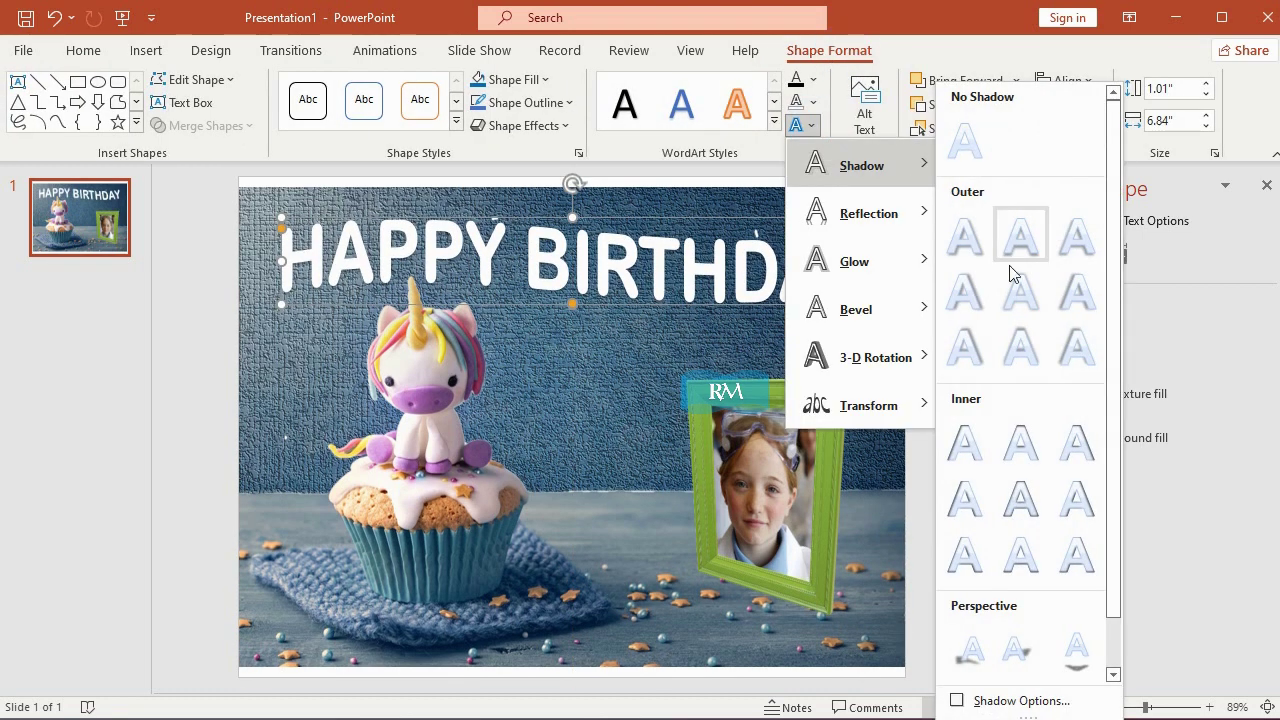
{"action": "left_click", "coordinate": [1021, 293]}
{"action": "left_click", "coordinate": [866, 275]}
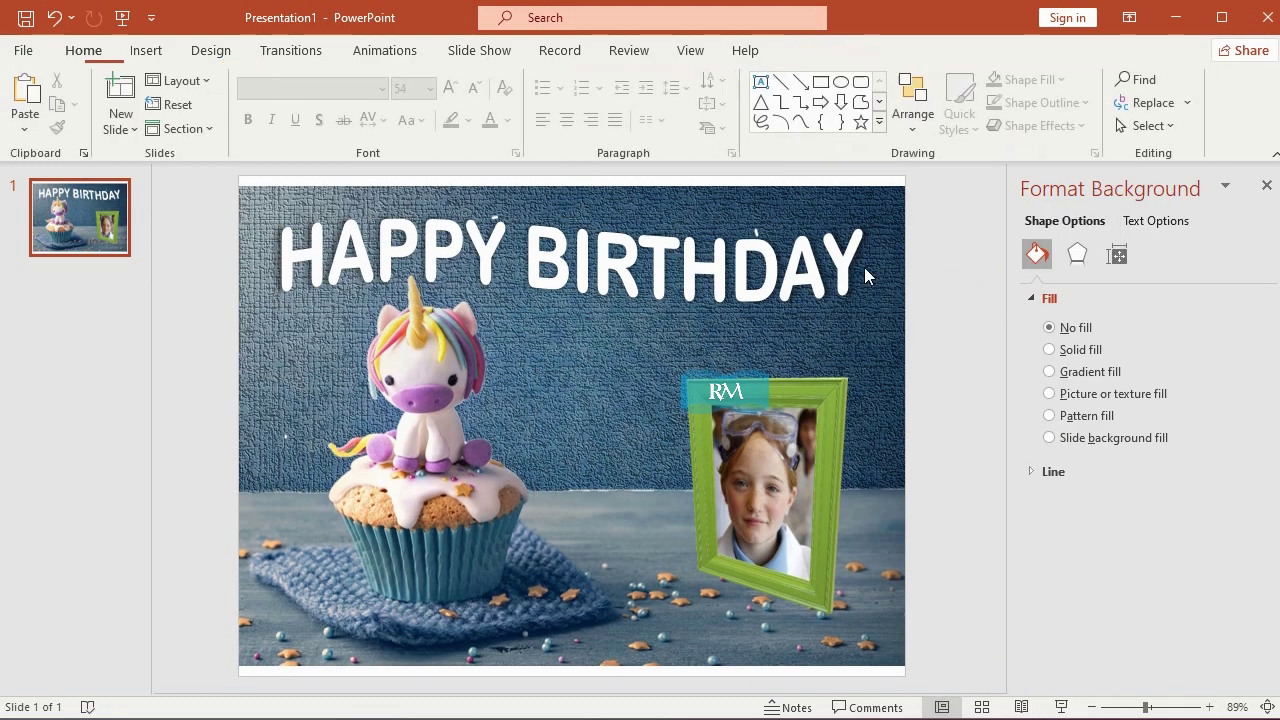
Add a WordArt subtitle box and set its font size to 18
{"action": "left_click", "coordinate": [146, 50]}
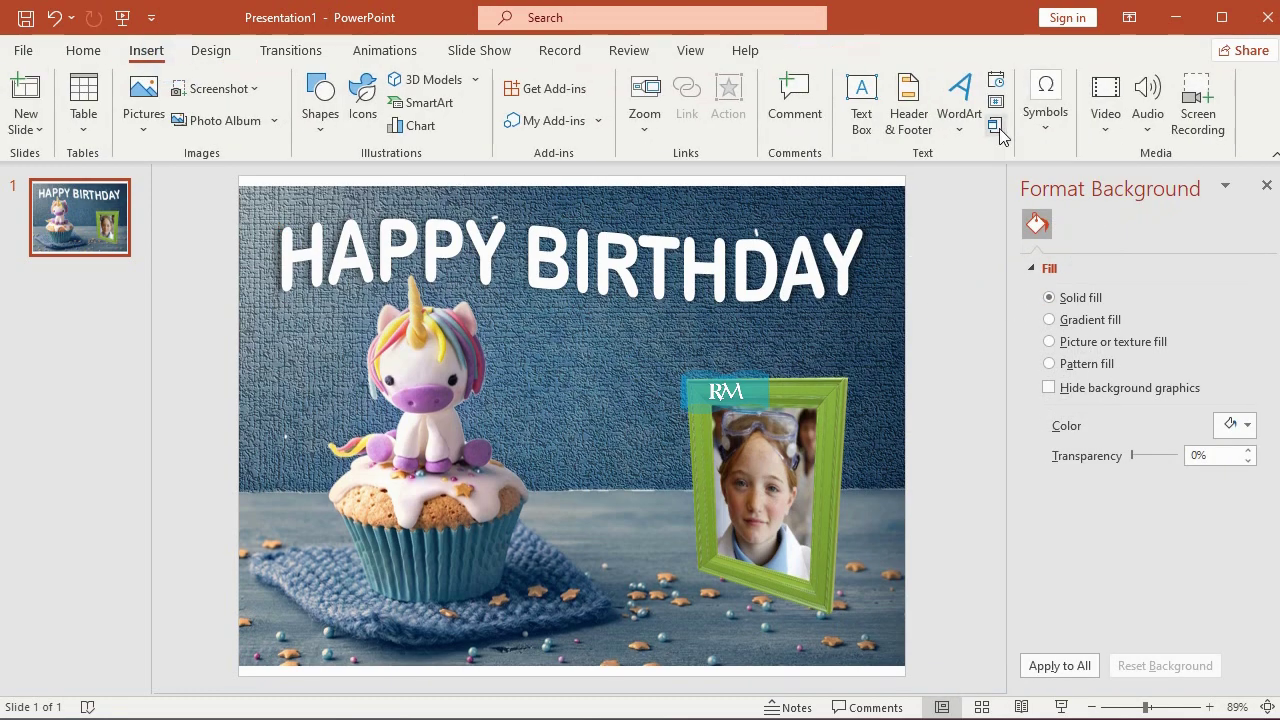
{"action": "left_click", "coordinate": [960, 112]}
{"action": "left_click", "coordinate": [1076, 287]}
{"action": "type", "text": "Jesica's 15th Birthday"}
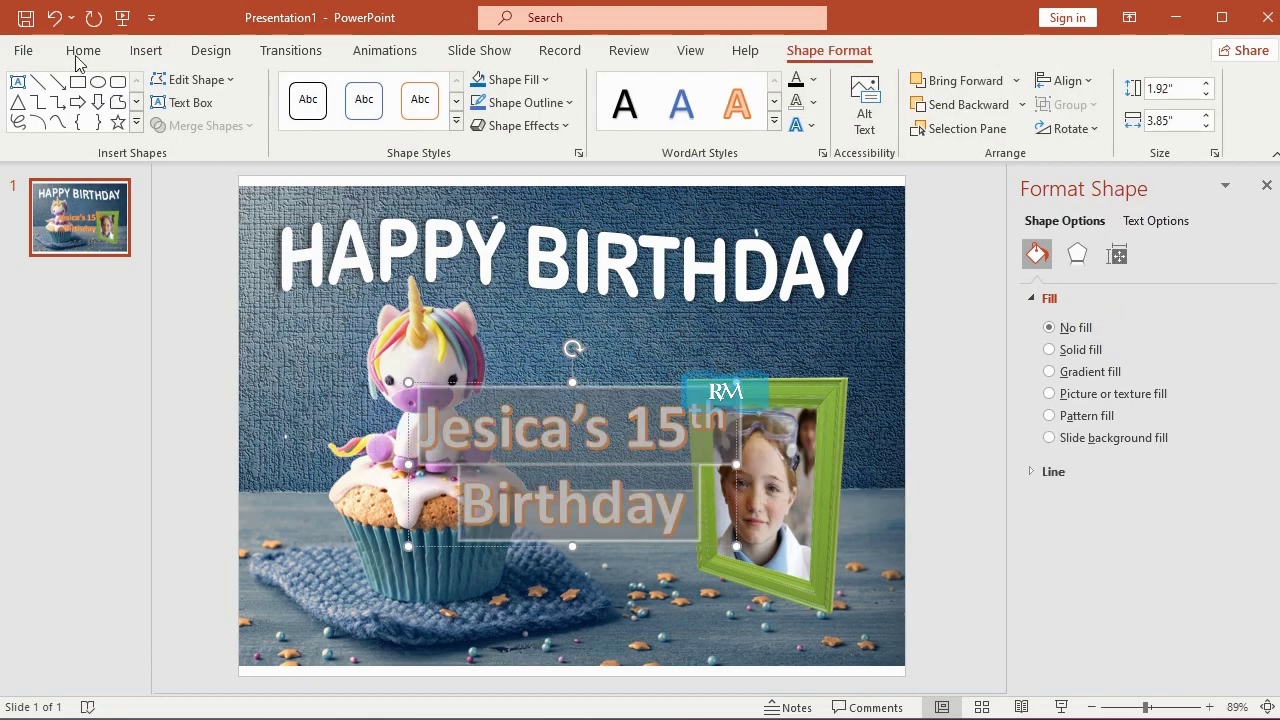
{"action": "left_click", "coordinate": [81, 52]}
{"action": "left_click", "coordinate": [430, 89]}
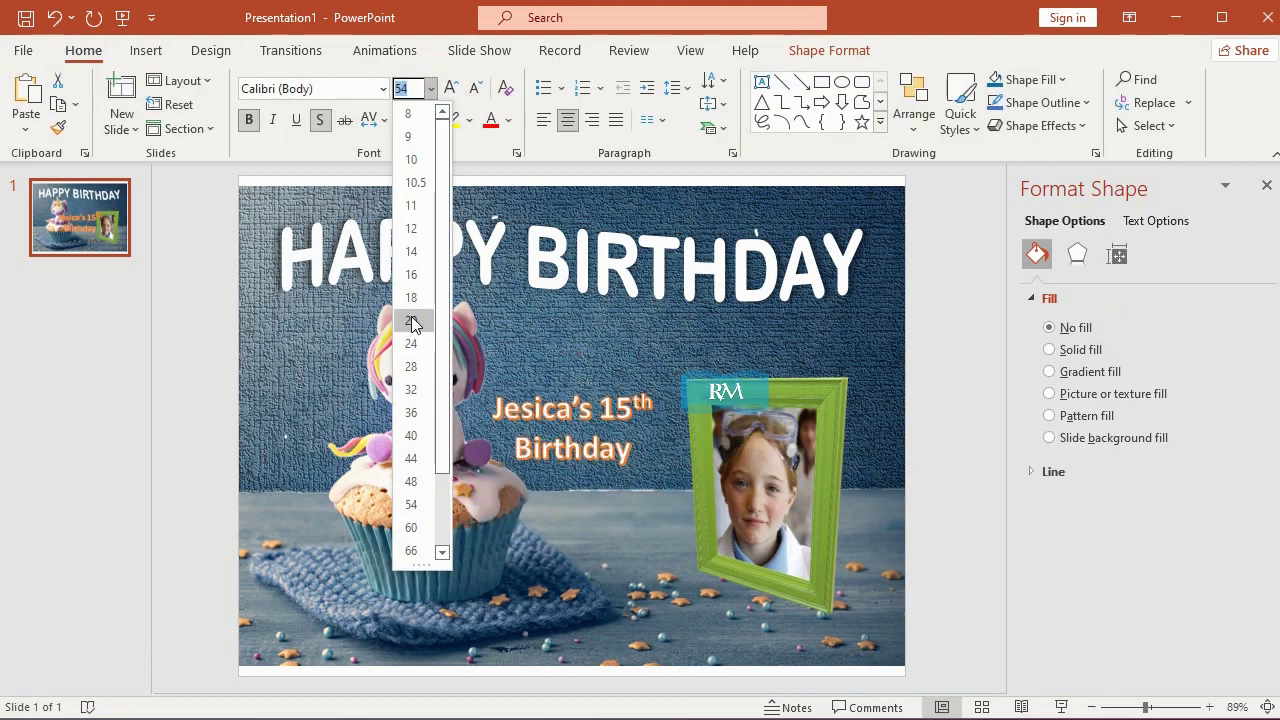
{"action": "left_click", "coordinate": [411, 299]}
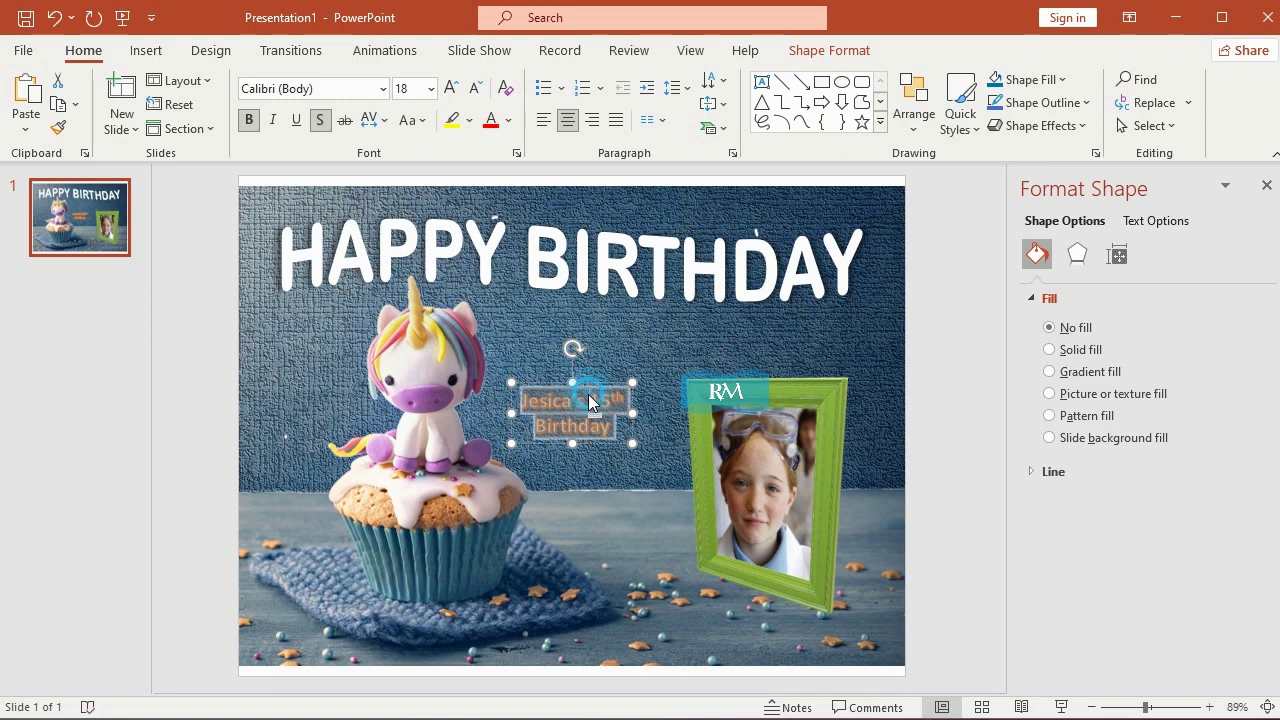
Recolour the subtitle's text outline and set its shadow colour to blue
{"action": "left_click", "coordinate": [852, 50]}
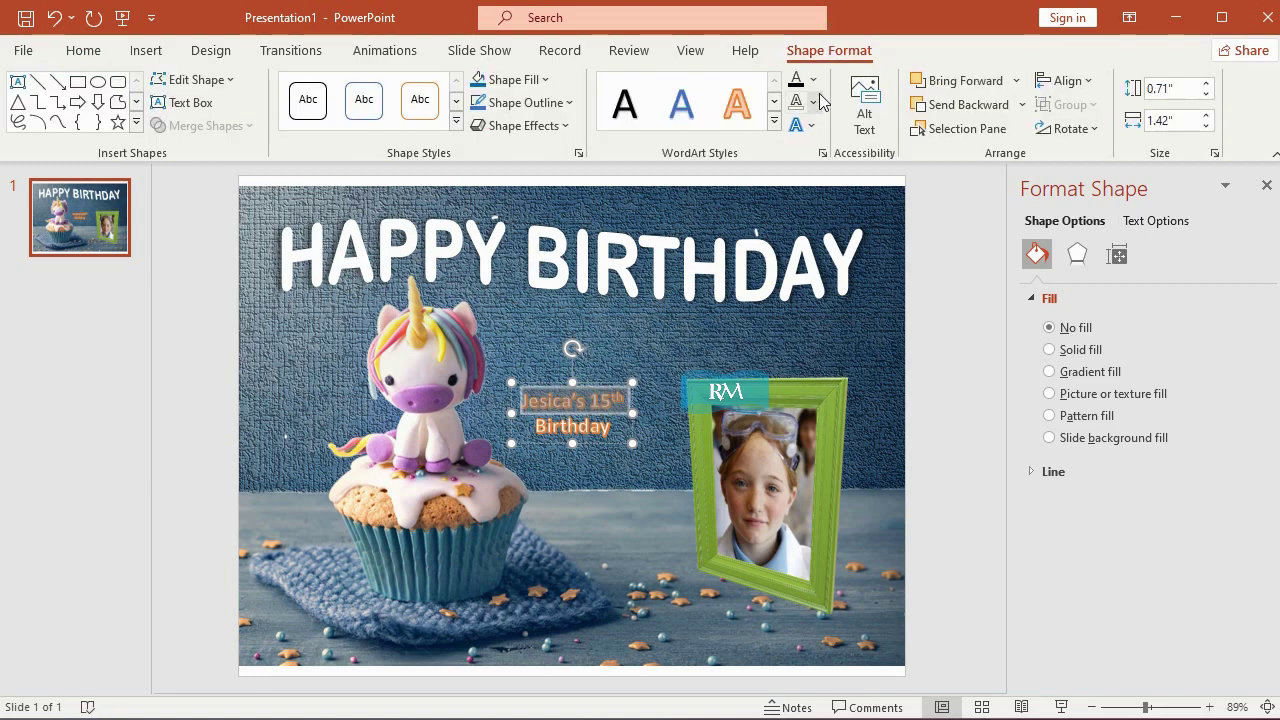
{"action": "left_click", "coordinate": [813, 101]}
{"action": "left_click", "coordinate": [913, 289]}
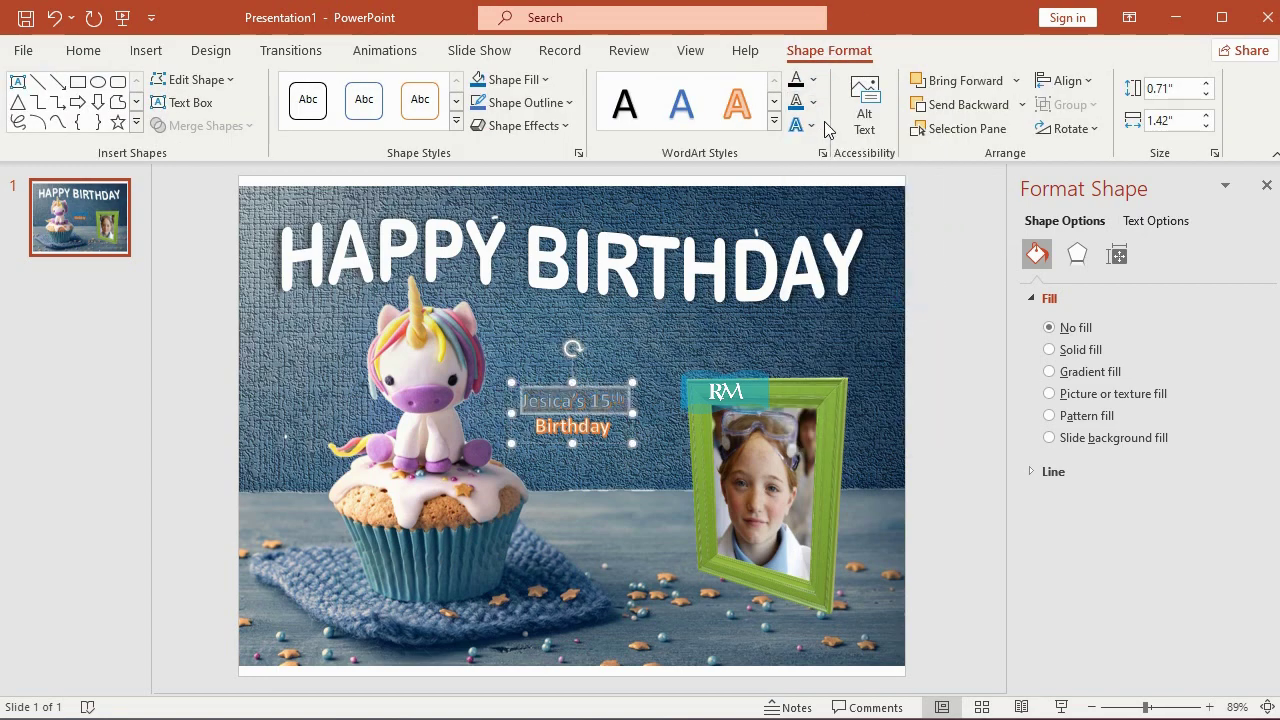
{"action": "left_click", "coordinate": [812, 125]}
{"action": "mouse_move", "coordinate": [860, 165]}
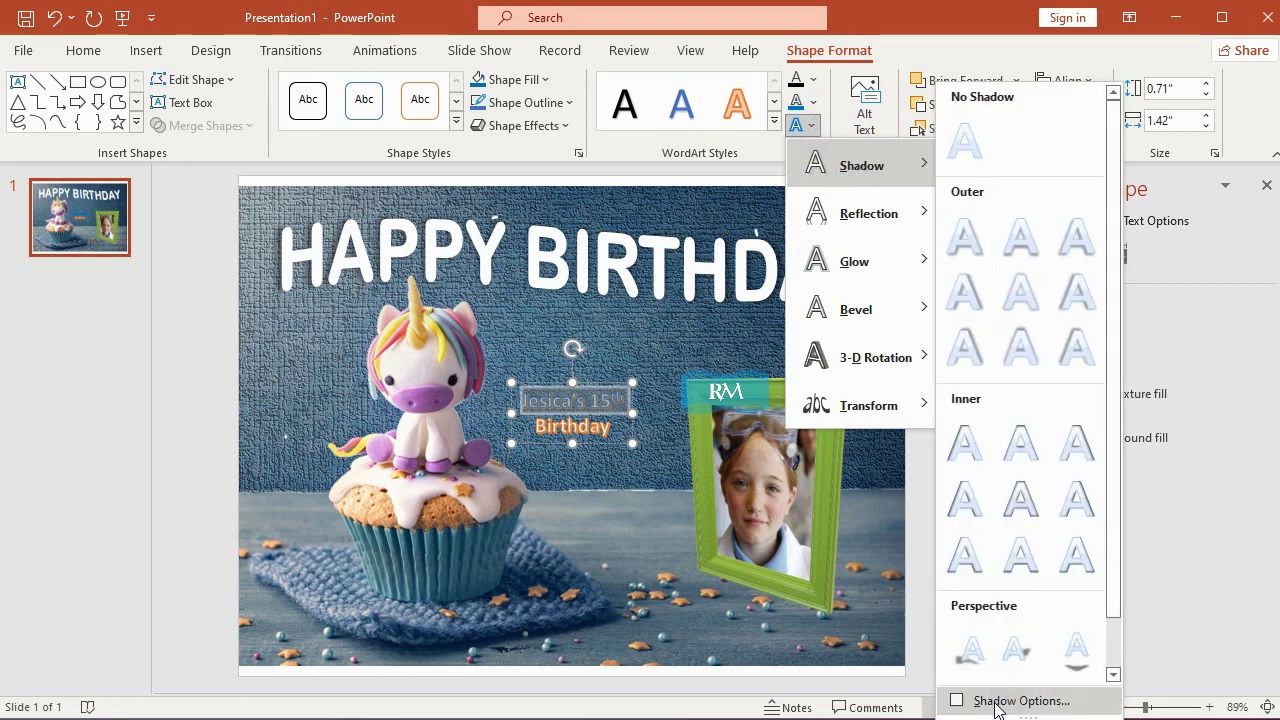
{"action": "left_click", "coordinate": [1022, 697]}
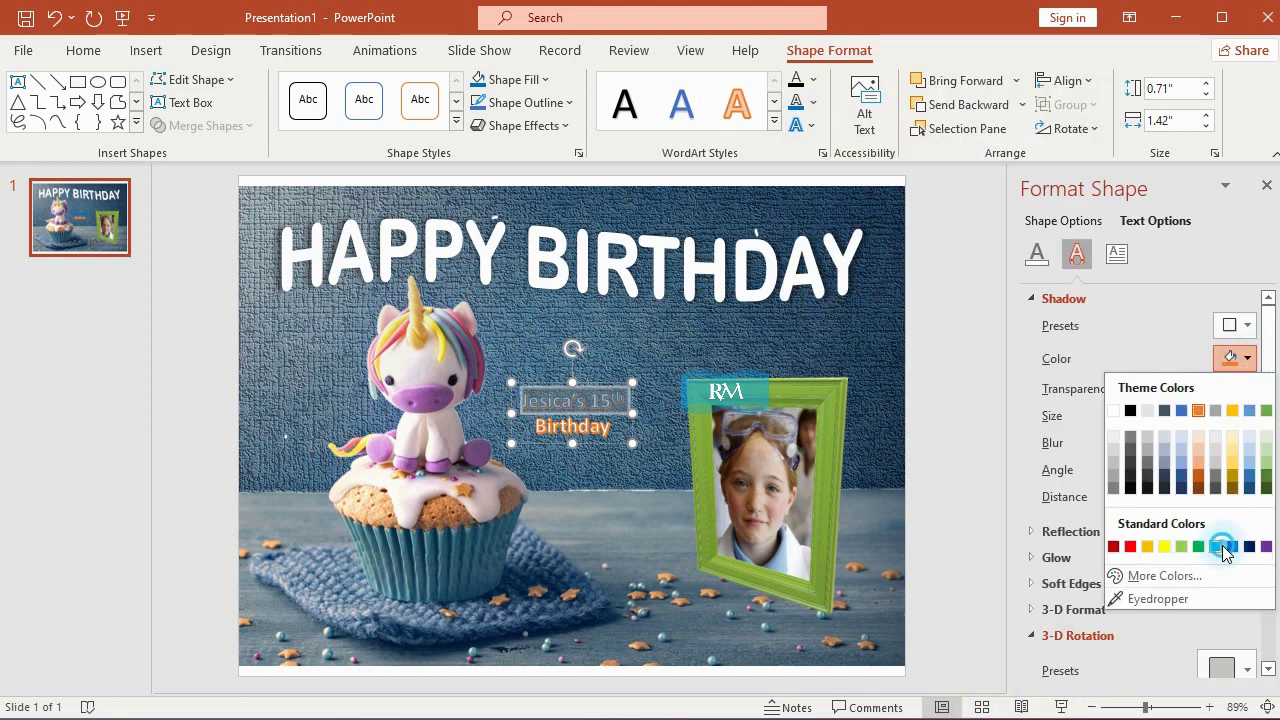
{"action": "left_click", "coordinate": [1222, 546]}
{"action": "double_click", "coordinate": [572, 426]}
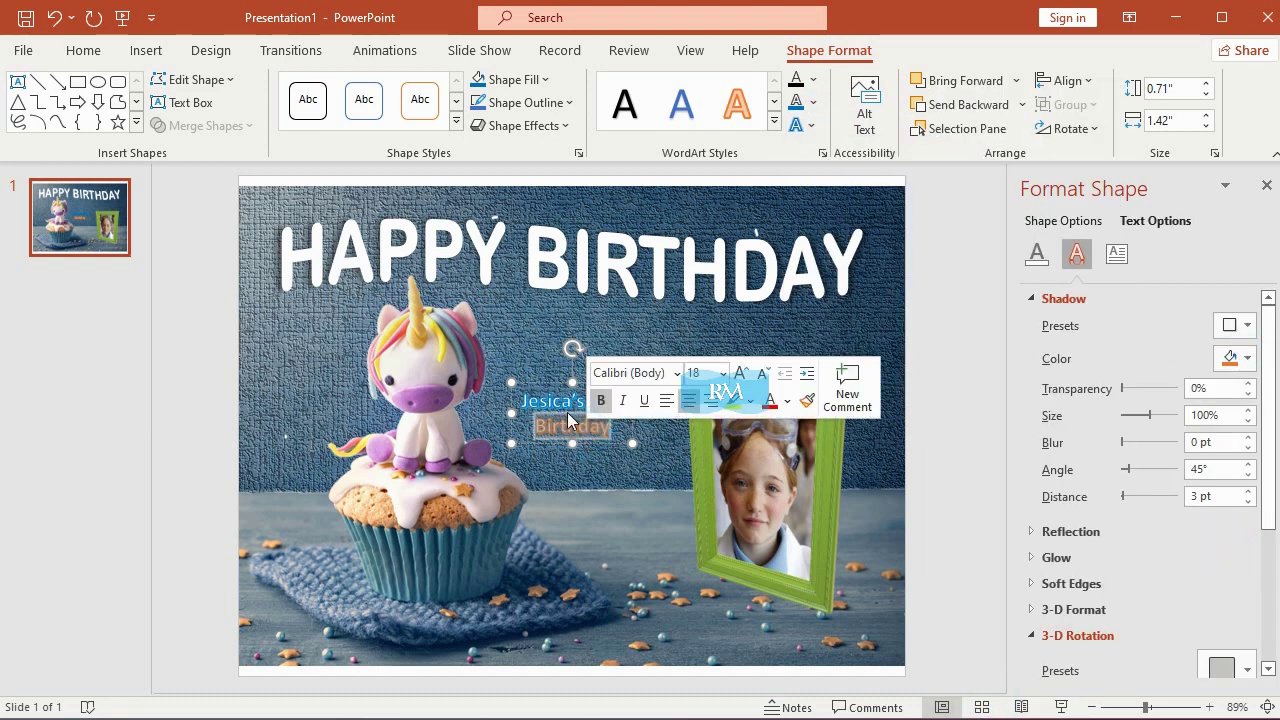
{"action": "left_click", "coordinate": [83, 50]}
Set the Birthday line to Brush Script Std with a gold WordArt style
{"action": "left_click", "coordinate": [380, 89]}
{"action": "scroll", "coordinate": [390, 400], "scroll_direction": "down", "scroll_amount": 3}
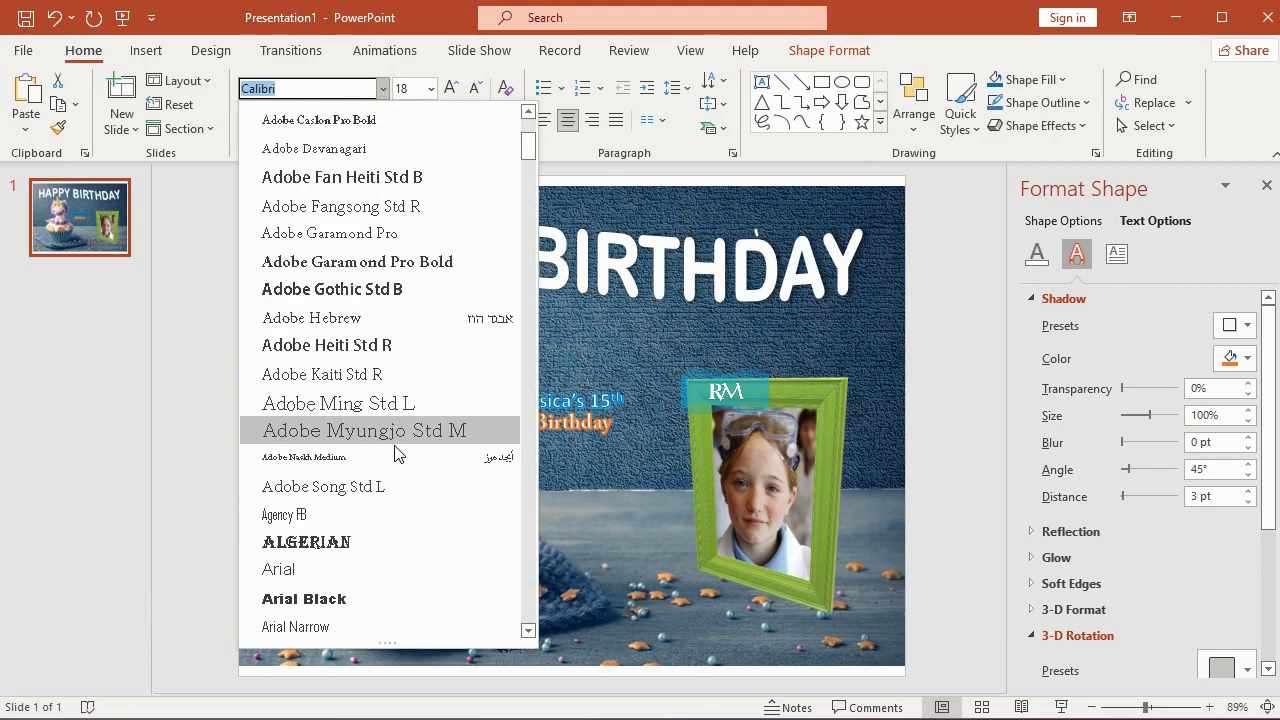
{"action": "scroll", "coordinate": [398, 470], "scroll_direction": "down", "scroll_amount": 5}
{"action": "scroll", "coordinate": [389, 500], "scroll_direction": "down", "scroll_amount": 3}
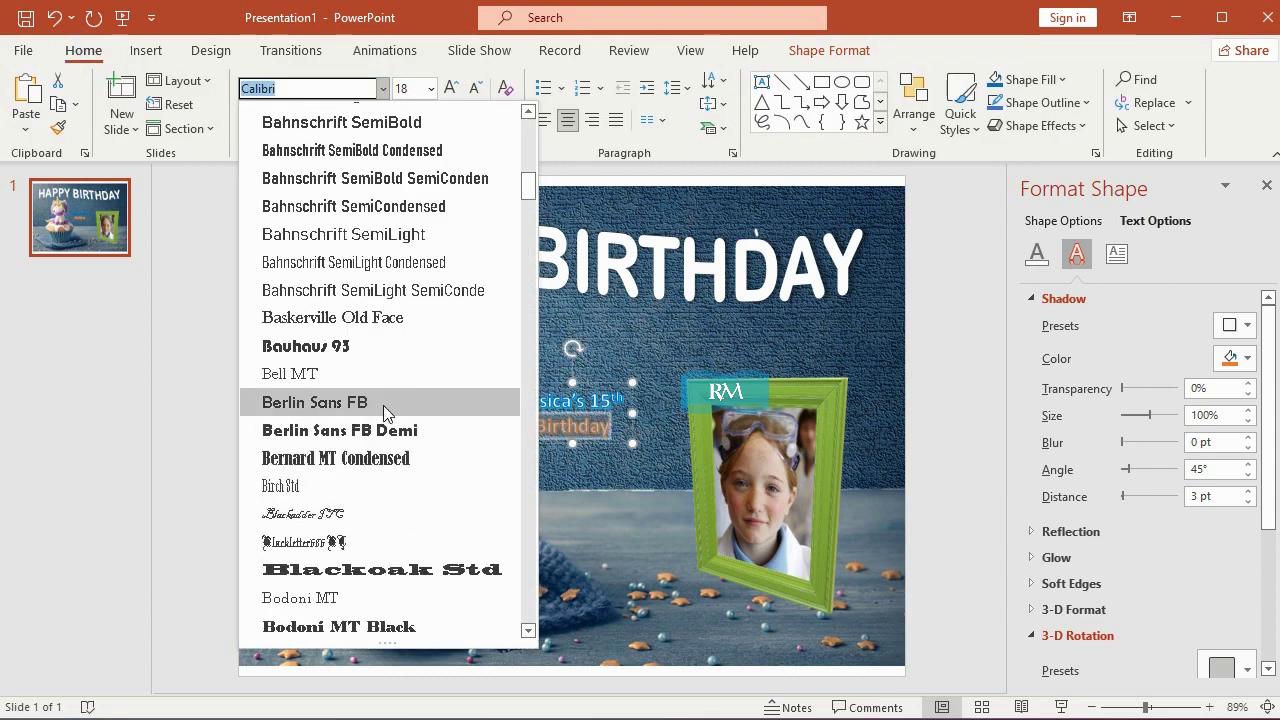
{"action": "scroll", "coordinate": [383, 420], "scroll_direction": "down", "scroll_amount": 2}
{"action": "scroll", "coordinate": [380, 458], "scroll_direction": "down", "scroll_amount": 3}
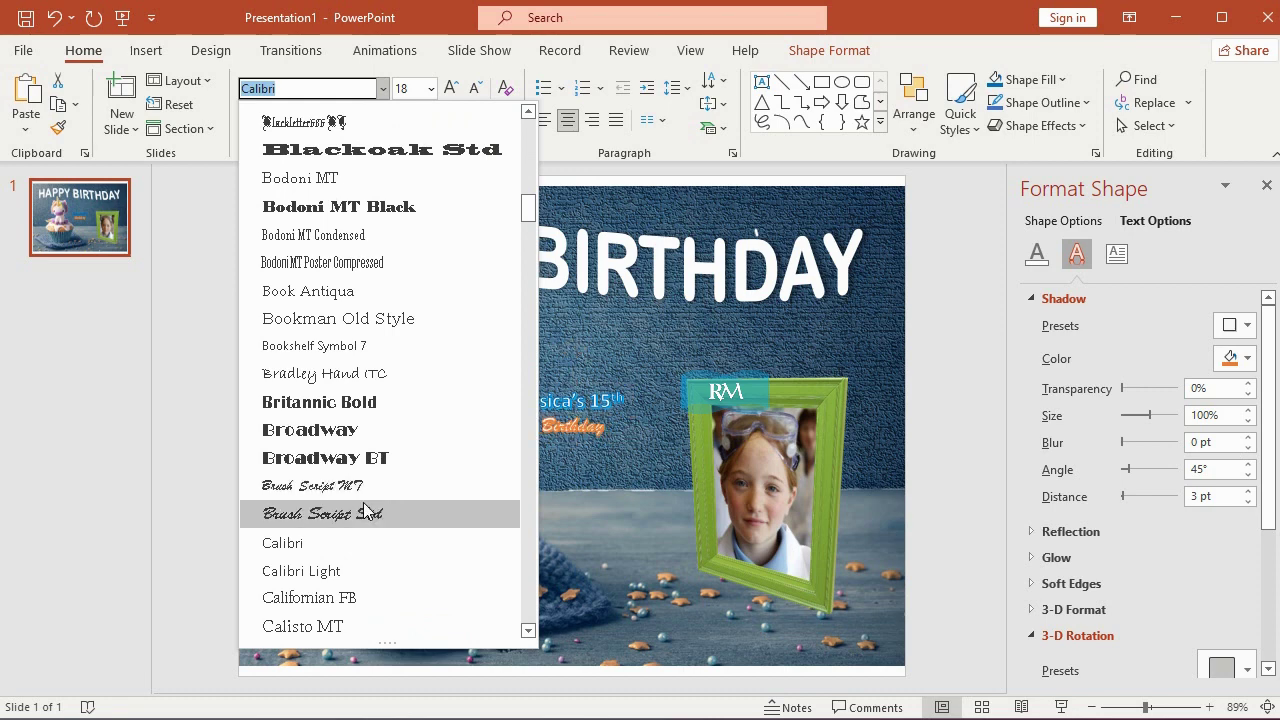
{"action": "left_click", "coordinate": [370, 513]}
{"action": "left_click", "coordinate": [815, 52]}
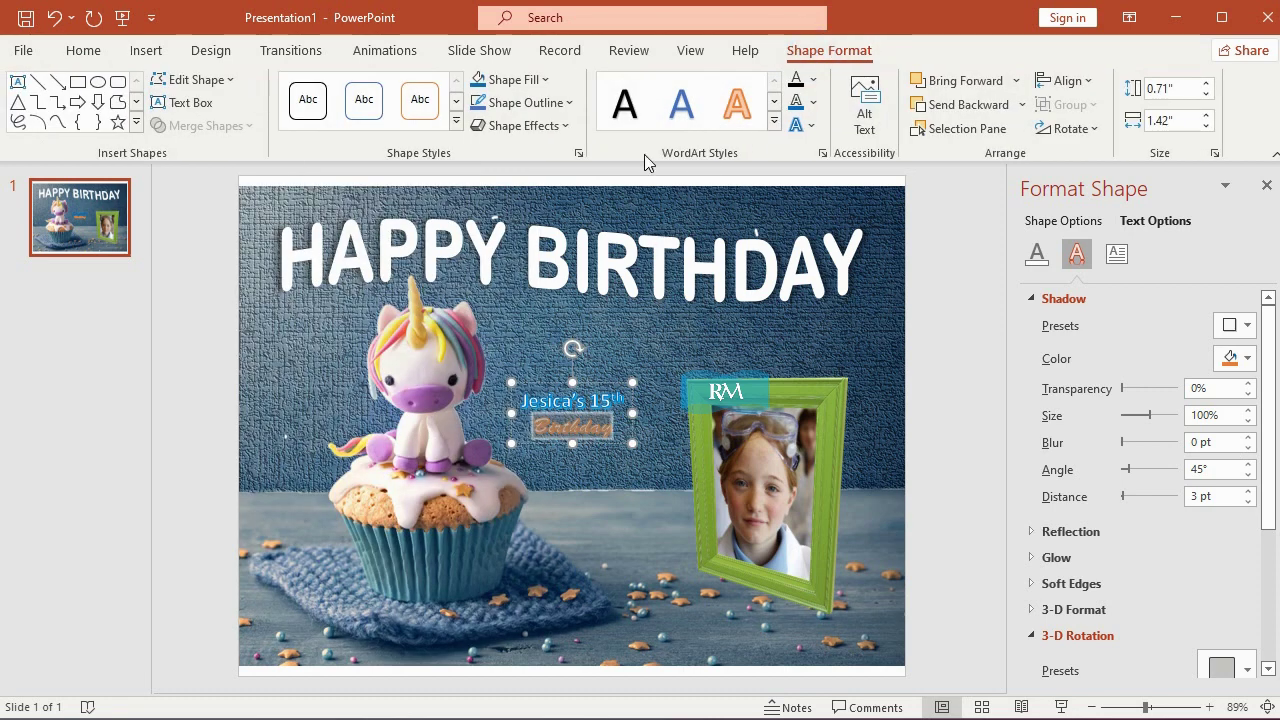
{"action": "left_click", "coordinate": [773, 121]}
{"action": "left_click", "coordinate": [736, 158]}
Give the subtitle a warp transform and enlarge it to about 1.01" by 1.56"
{"action": "left_click", "coordinate": [617, 383]}
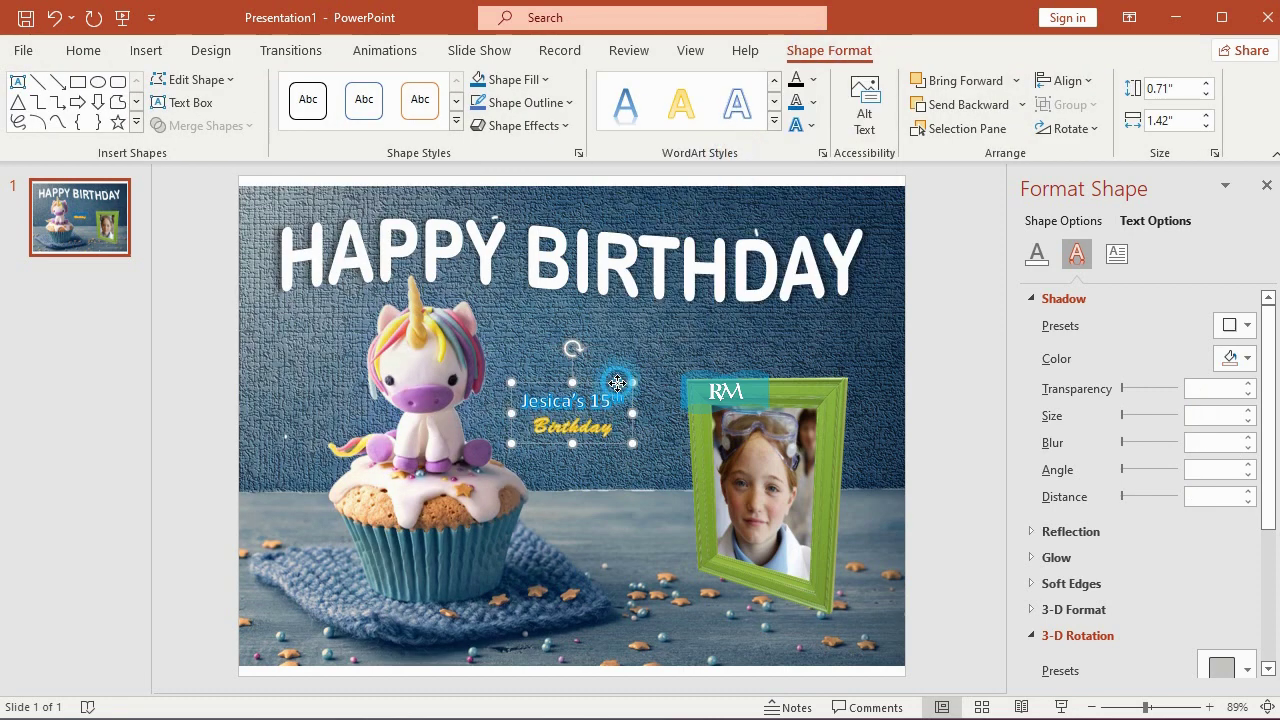
{"action": "left_click", "coordinate": [800, 125]}
{"action": "mouse_move", "coordinate": [875, 357]}
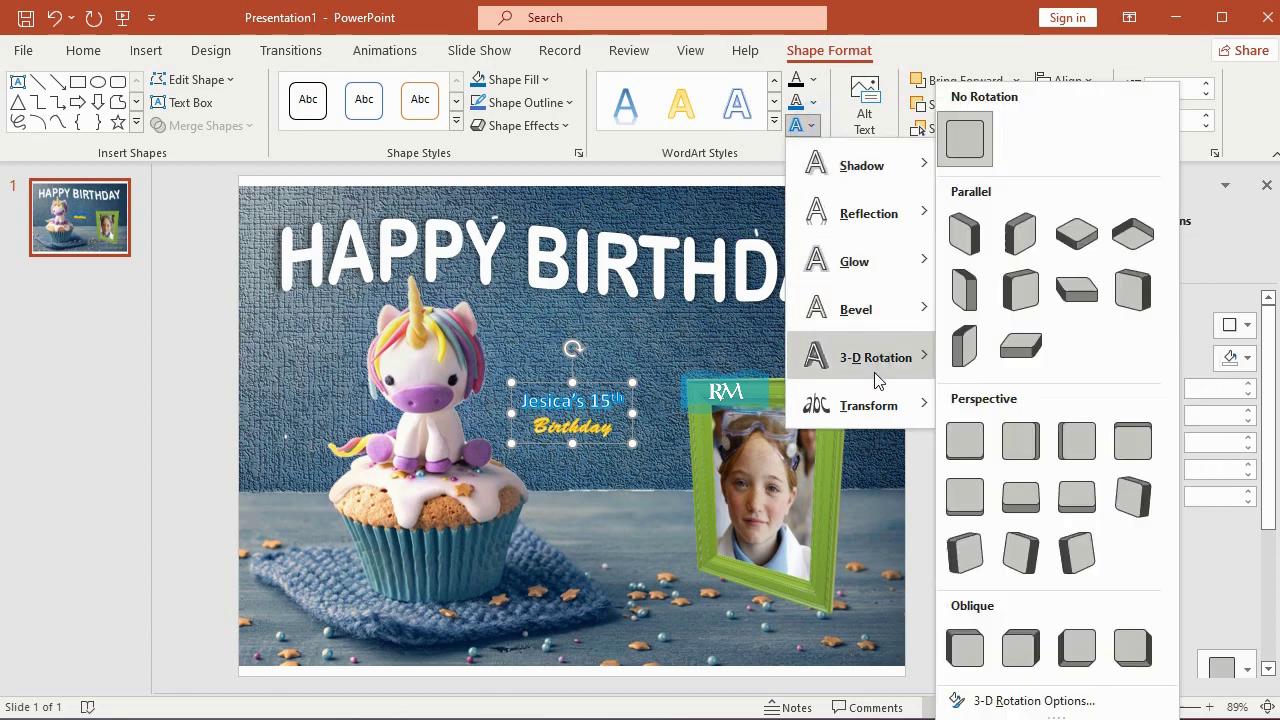
{"action": "scroll", "coordinate": [1018, 530], "scroll_direction": "down", "scroll_amount": 3}
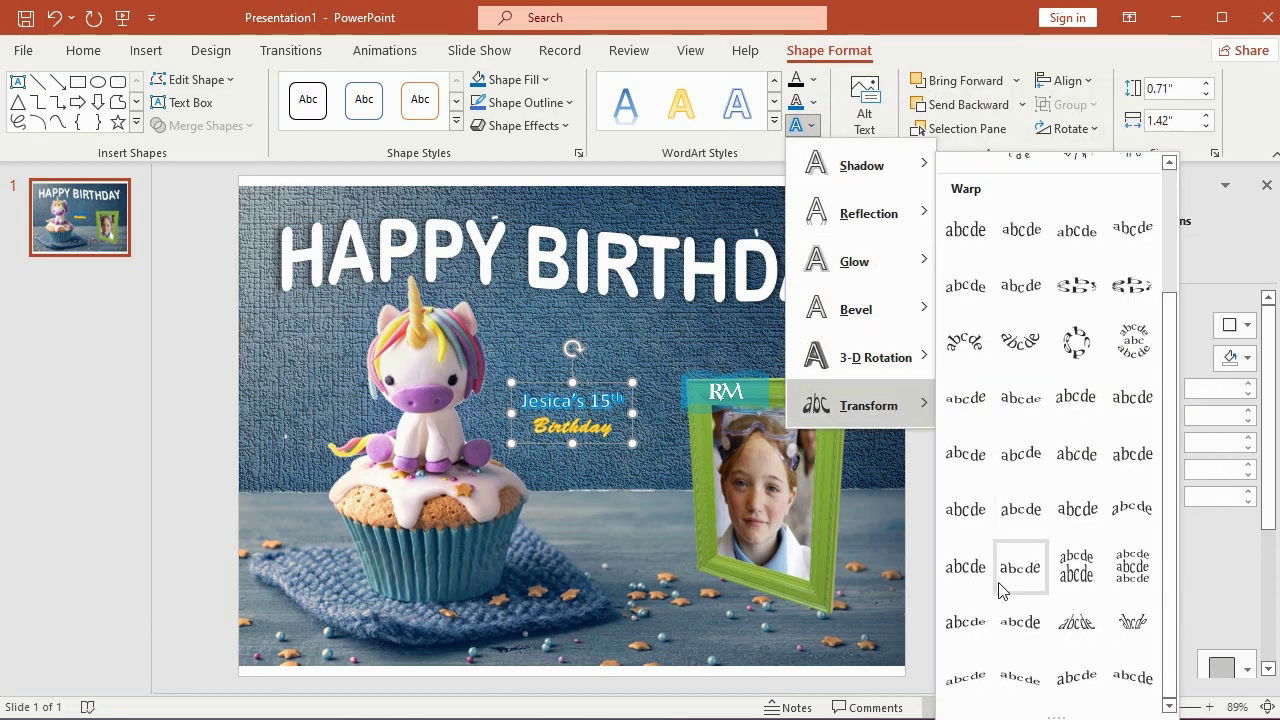
{"action": "left_click", "coordinate": [978, 630]}
{"action": "left_click_drag", "start_coordinate": [632, 446], "coordinate": [645, 469]}
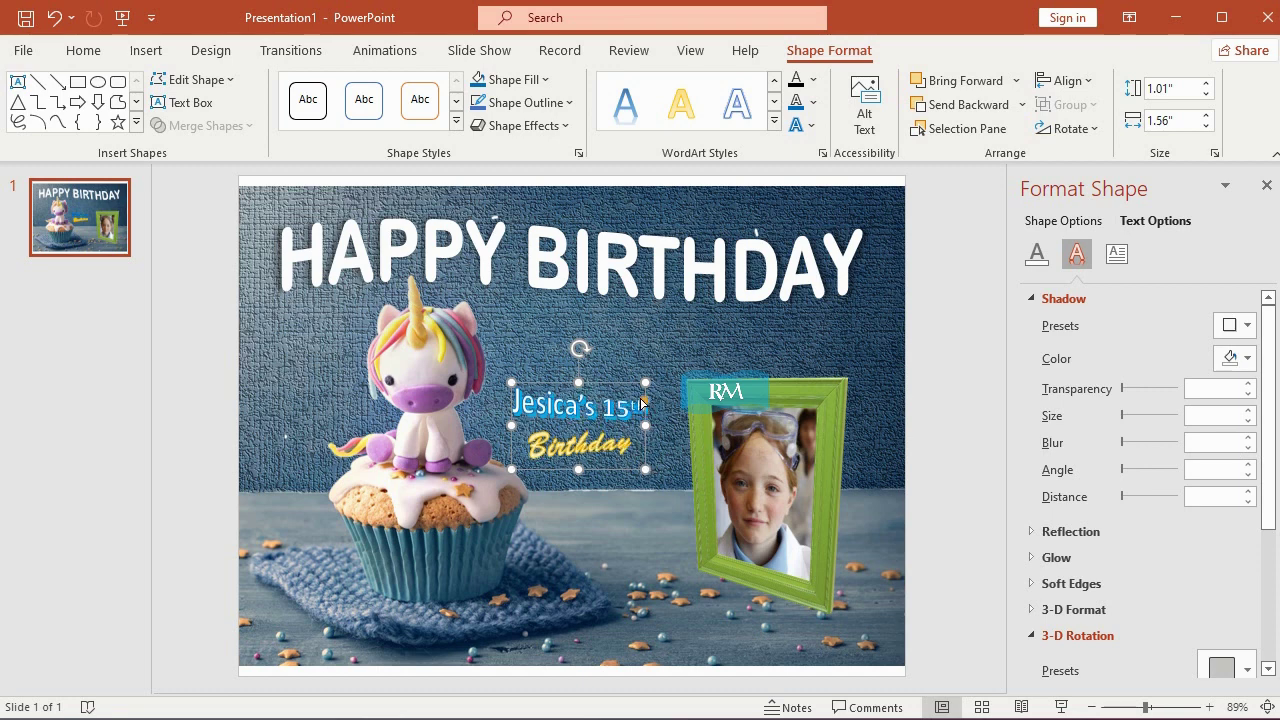
Undo the accidental background edit and shift the subtitle slightly right and down
{"action": "left_click", "coordinate": [533, 352]}
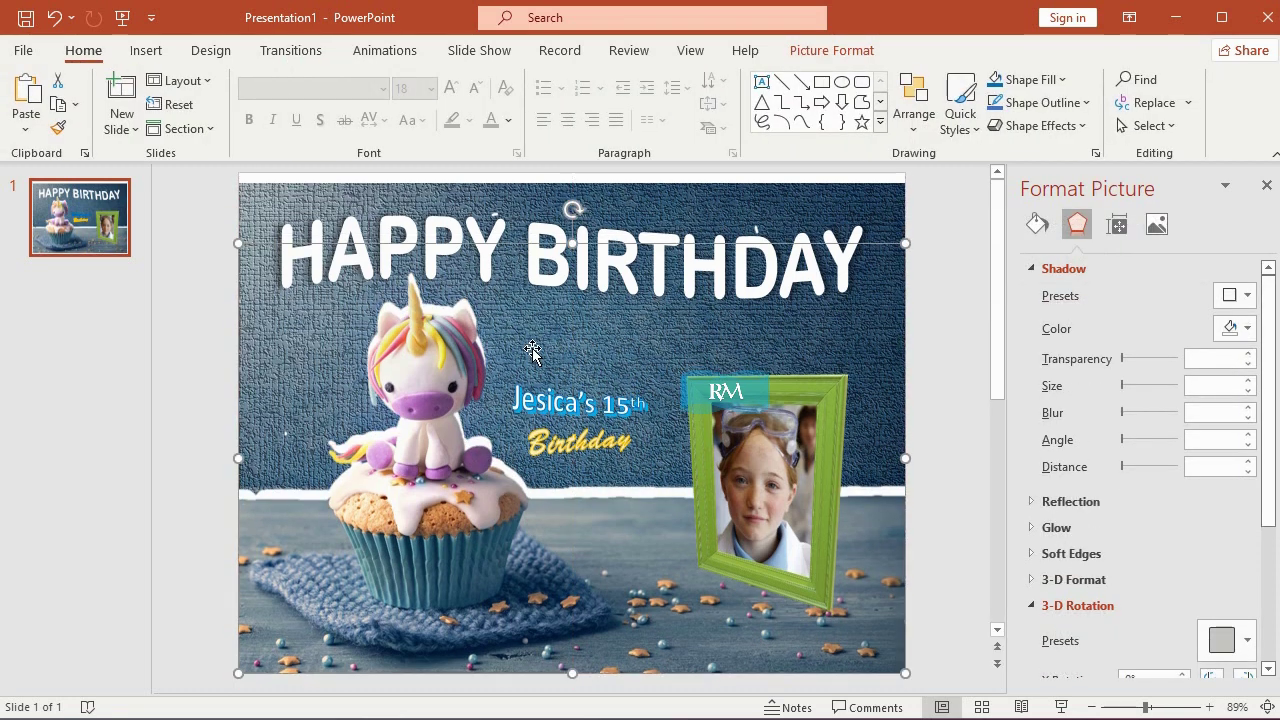
{"action": "left_click", "coordinate": [47, 22]}
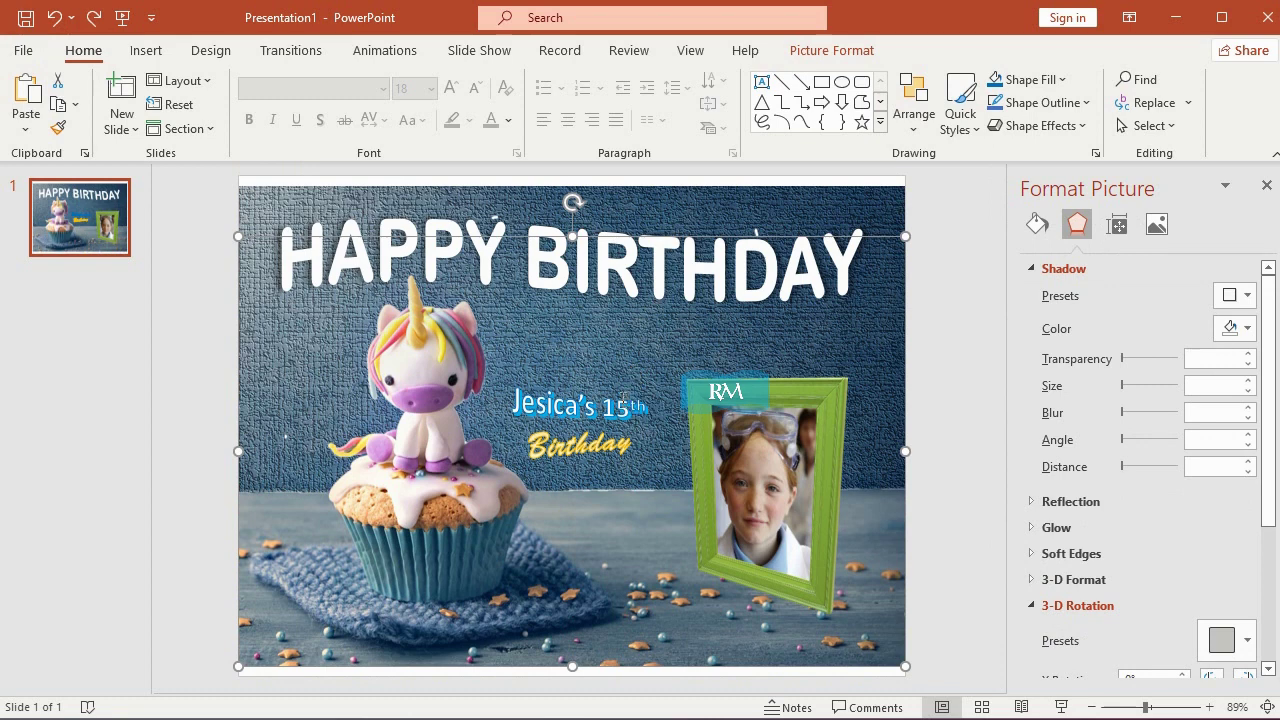
{"action": "left_click", "coordinate": [627, 383]}
{"action": "left_click_drag", "start_coordinate": [627, 383], "coordinate": [635, 391]}
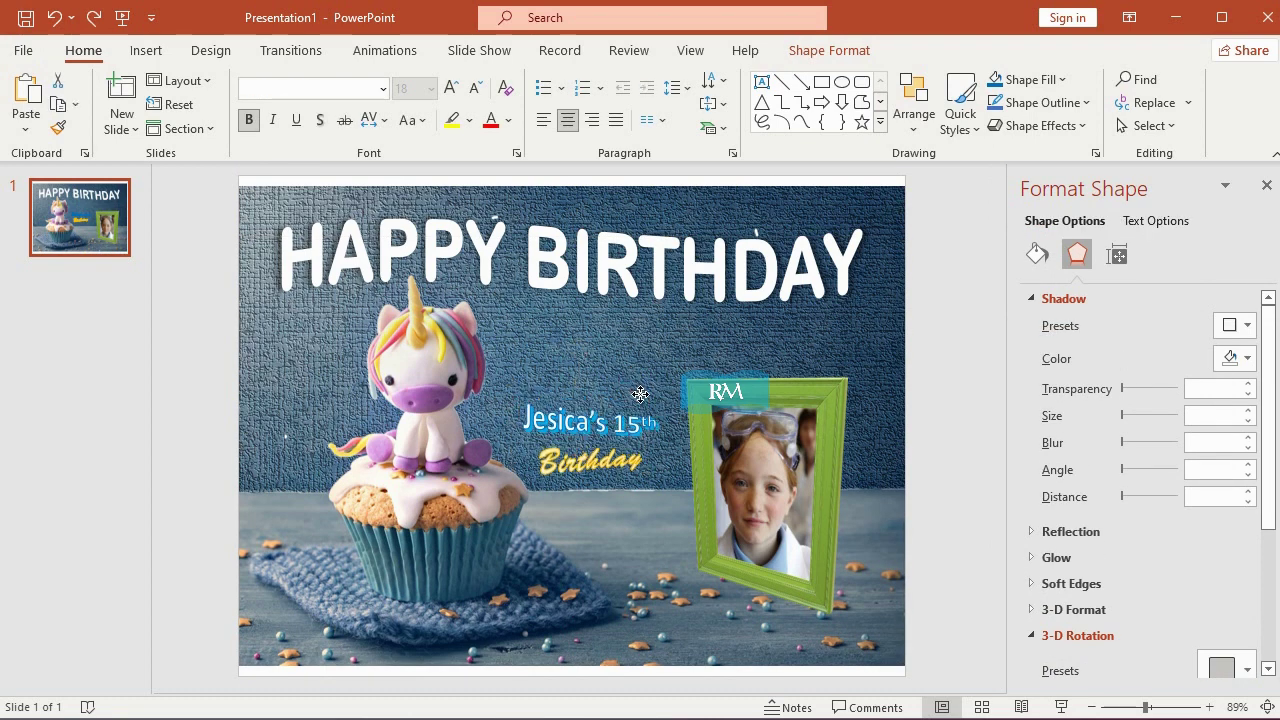
Give the subtitle a darker text outline and a dark blue text shadow
{"action": "left_click", "coordinate": [829, 50]}
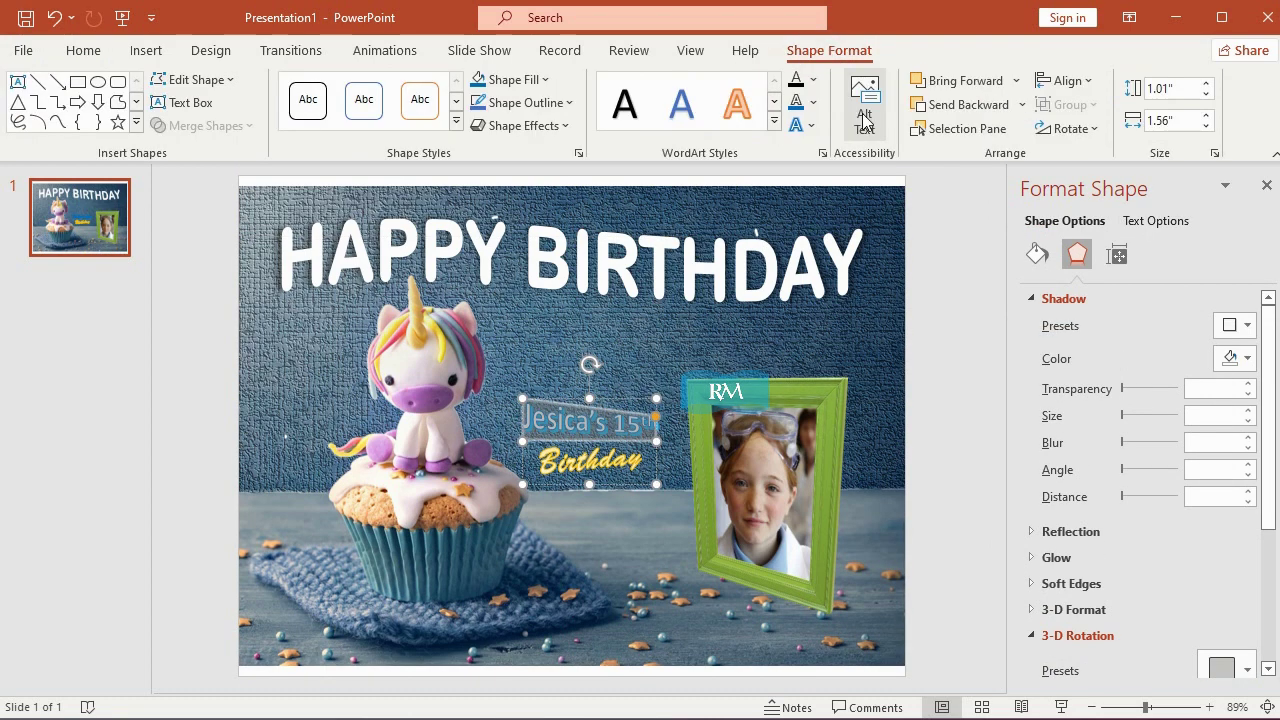
{"action": "left_click", "coordinate": [813, 101]}
{"action": "left_click", "coordinate": [925, 290]}
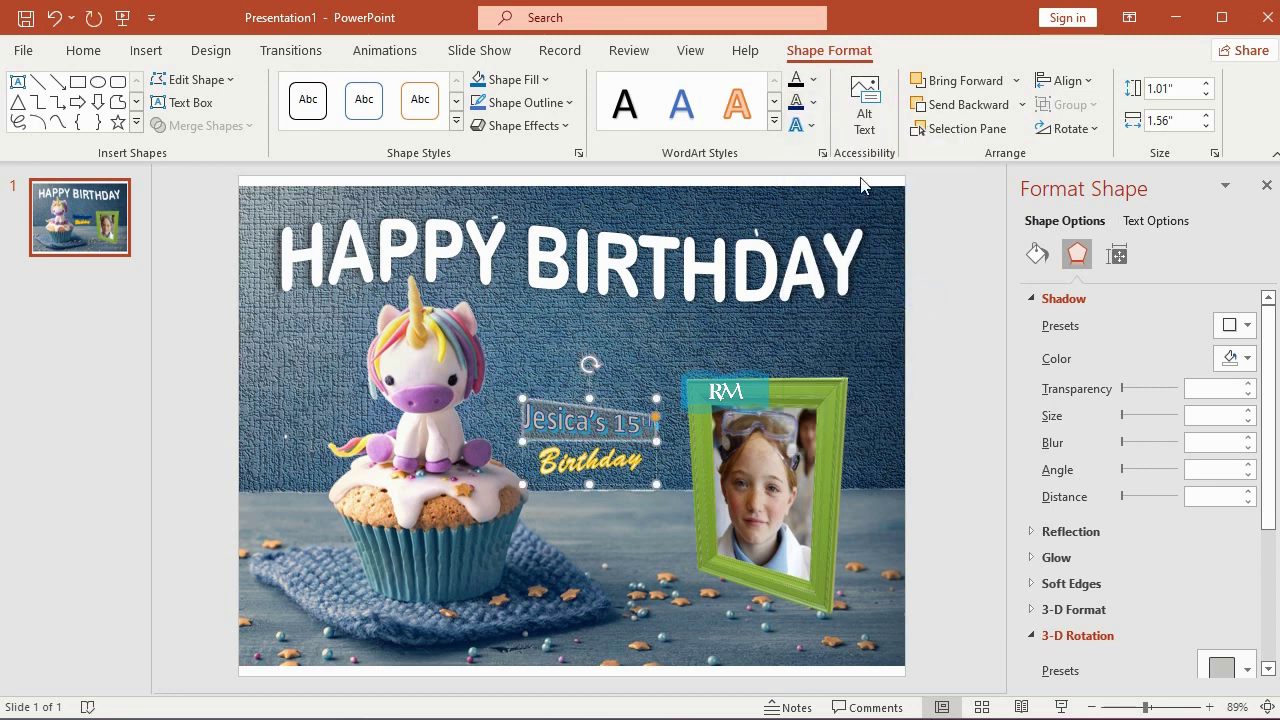
{"action": "left_click", "coordinate": [809, 126]}
{"action": "mouse_move", "coordinate": [862, 165]}
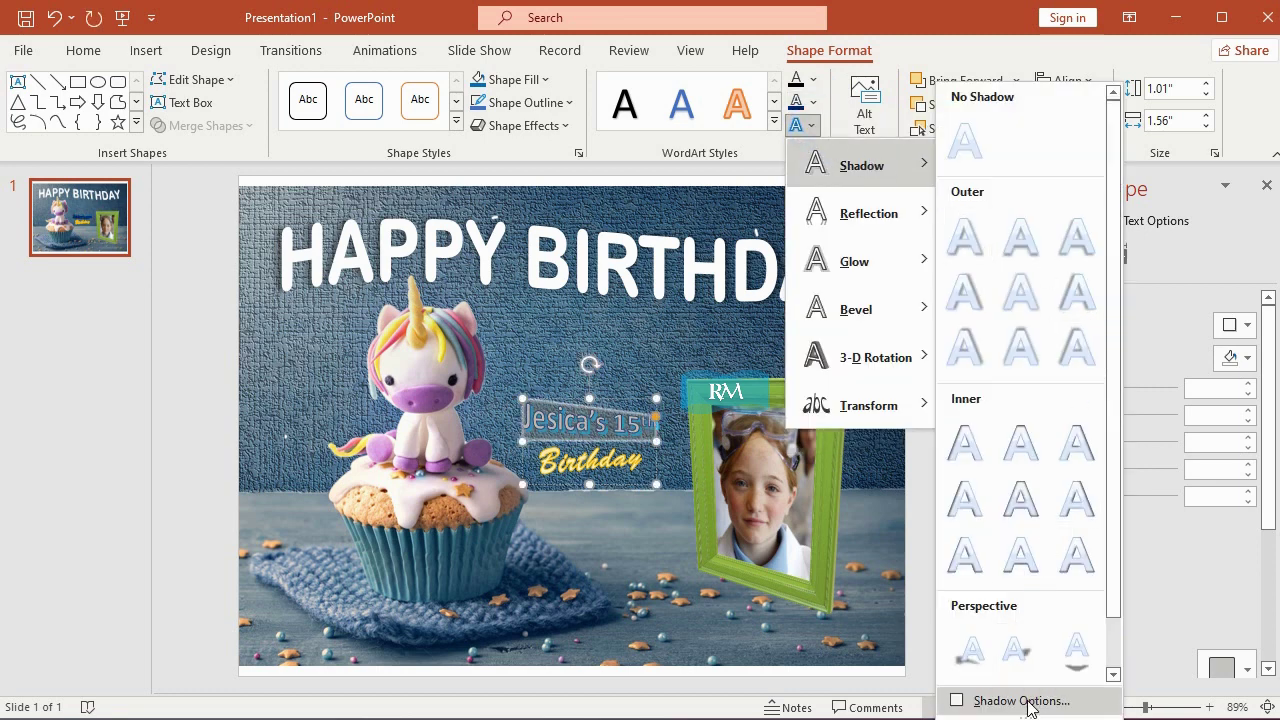
{"action": "left_click", "coordinate": [1022, 701]}
{"action": "left_click", "coordinate": [1247, 358]}
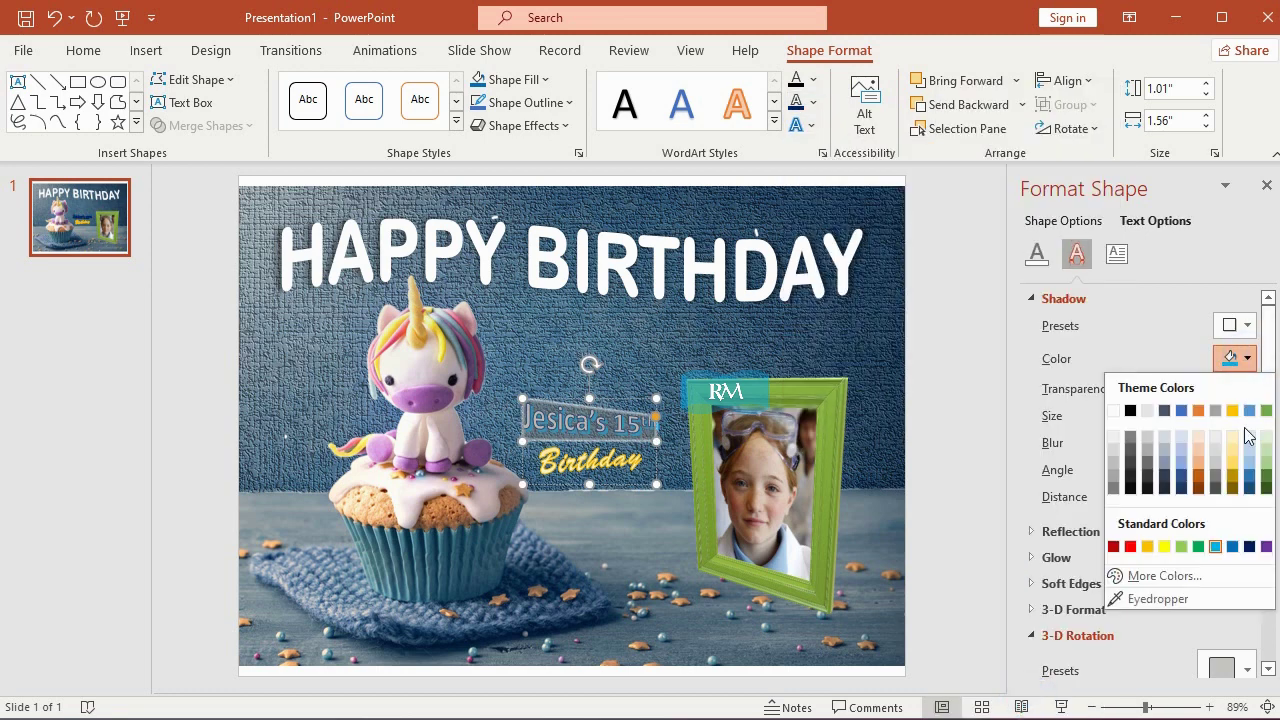
{"action": "left_click", "coordinate": [1236, 550]}
Widen the subtitle box to 1.82" and tilt it slightly clockwise
{"action": "left_click", "coordinate": [995, 305]}
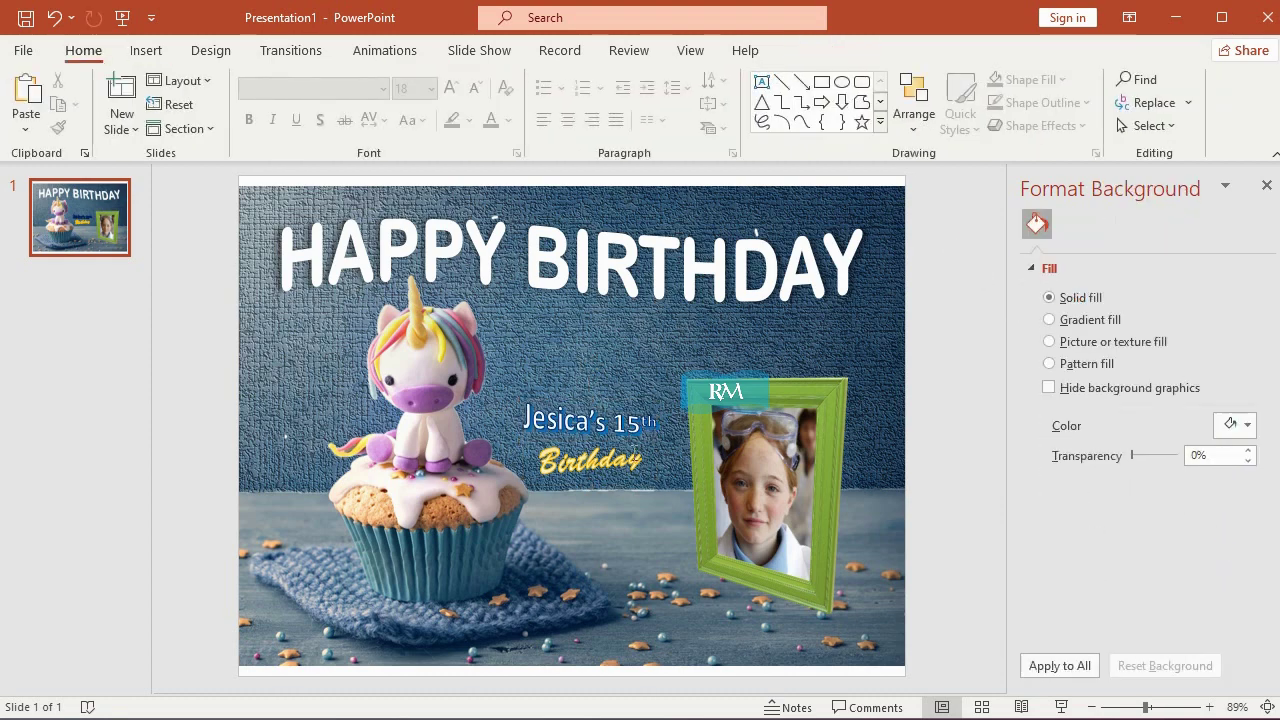
{"action": "left_click", "coordinate": [661, 447]}
{"action": "left_click_drag", "start_coordinate": [657, 441], "coordinate": [679, 441]}
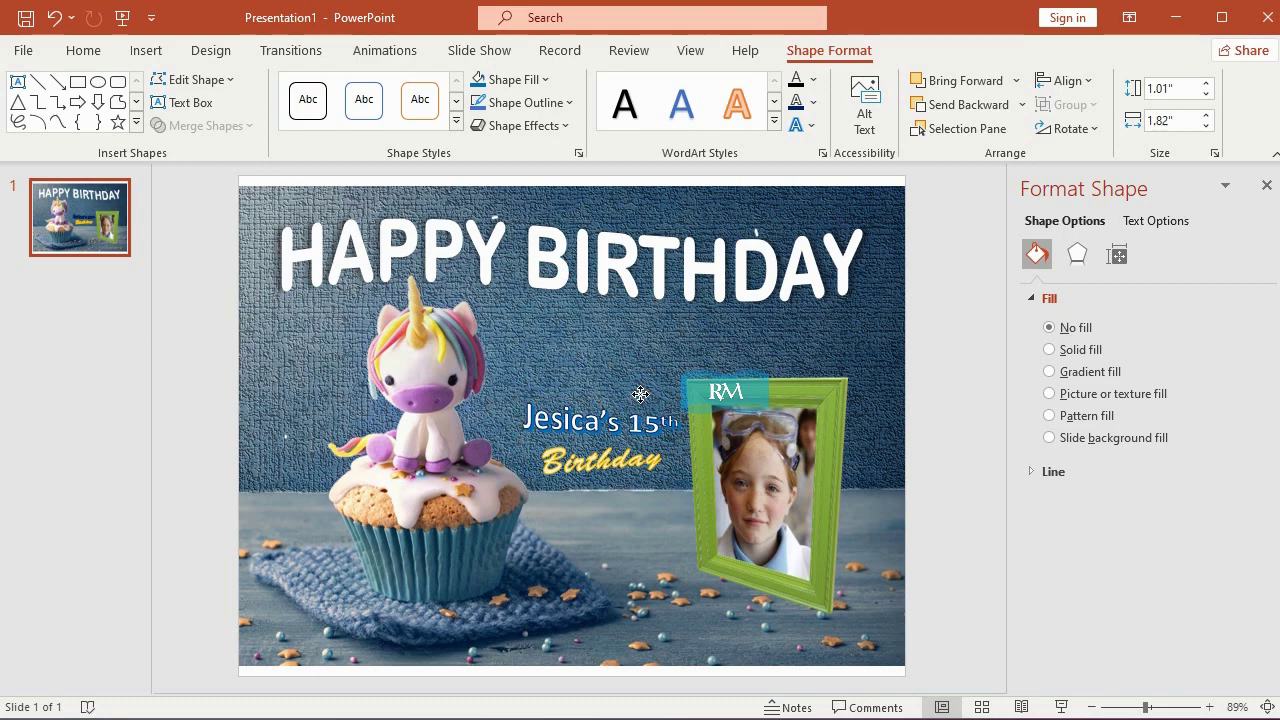
{"action": "left_click", "coordinate": [935, 362]}
{"action": "left_click", "coordinate": [620, 420]}
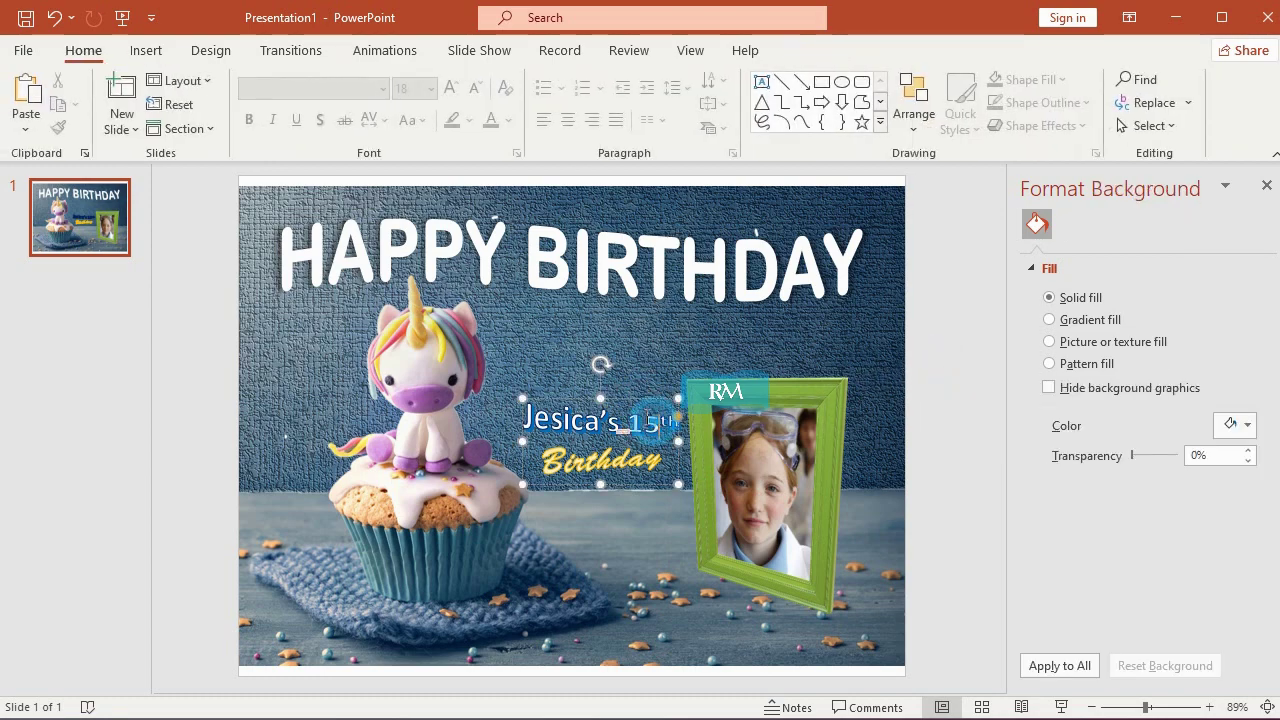
{"action": "left_click_drag", "start_coordinate": [601, 366], "coordinate": [608, 376]}
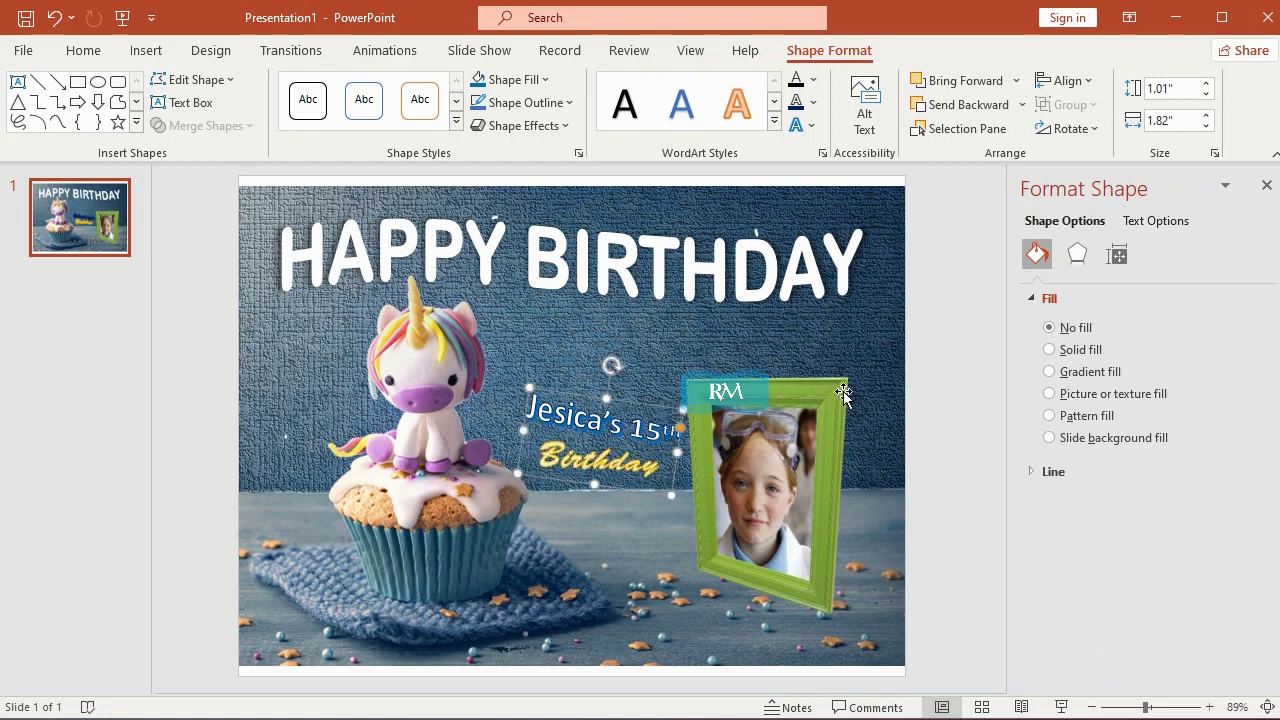
{"action": "left_click", "coordinate": [918, 321]}
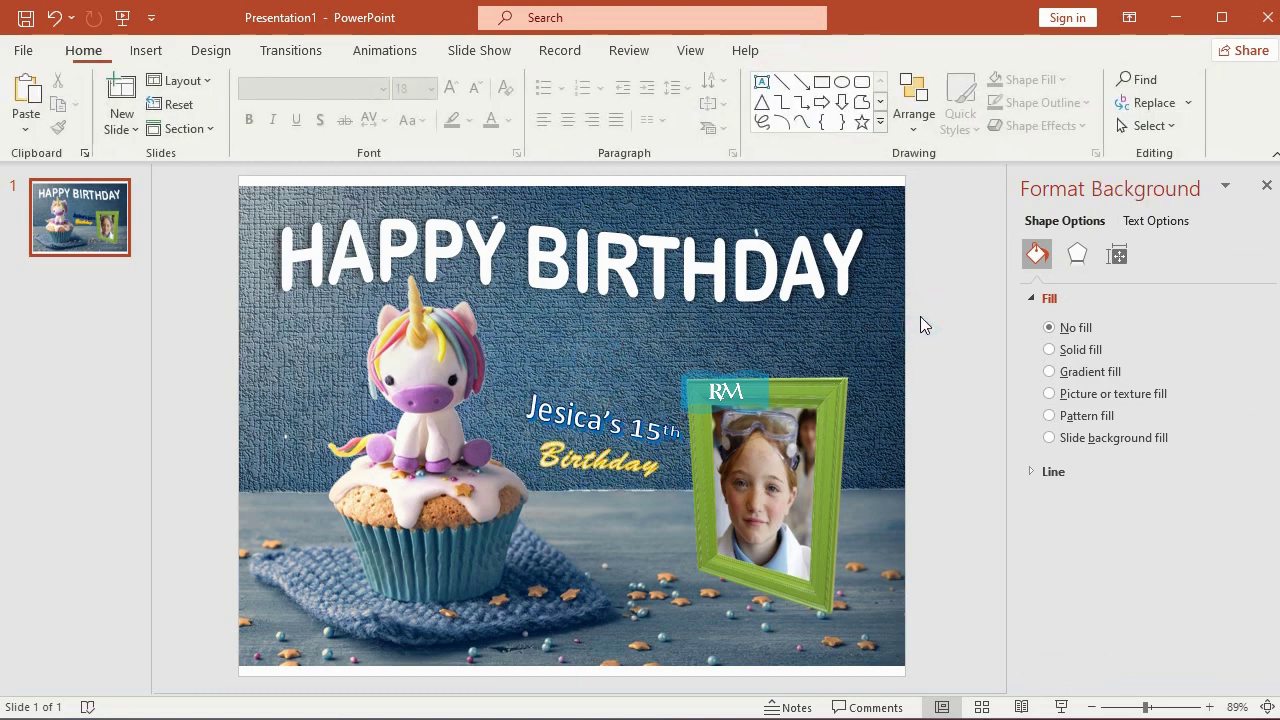
Draw a rectangle covering the whole slide
{"action": "left_click", "coordinate": [146, 50]}
{"action": "left_click", "coordinate": [320, 100]}
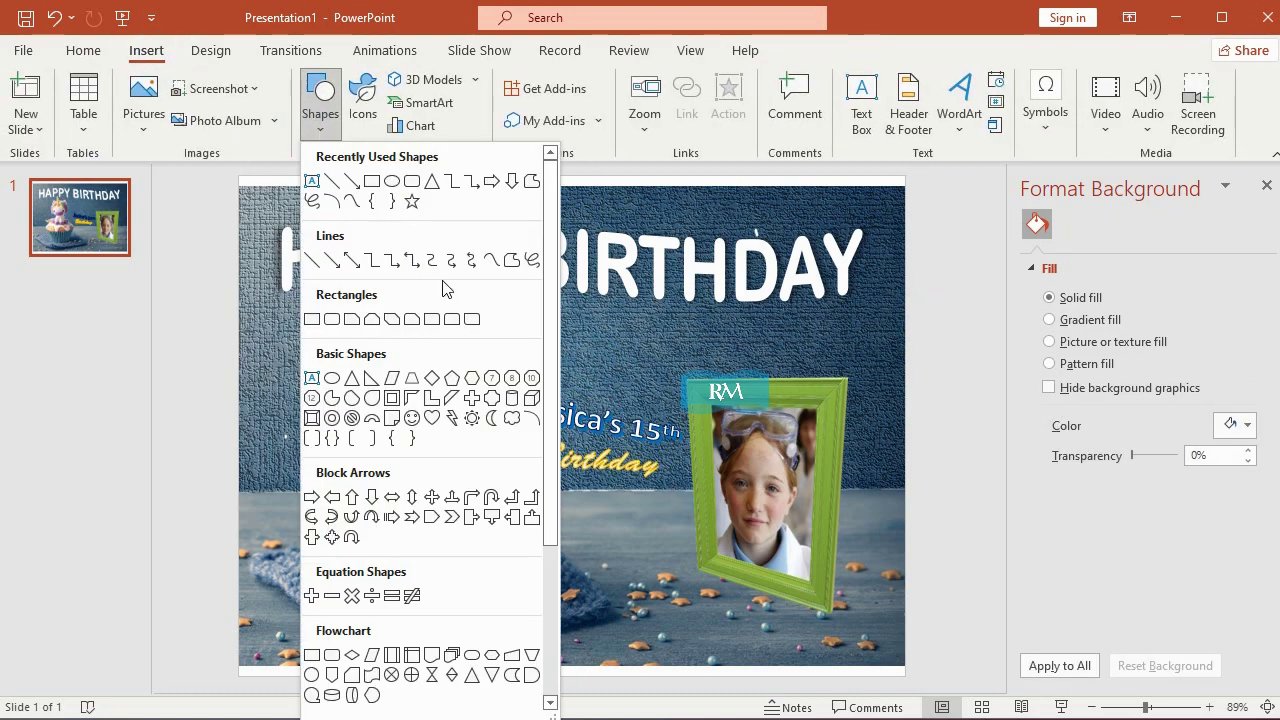
{"action": "left_click", "coordinate": [391, 399]}
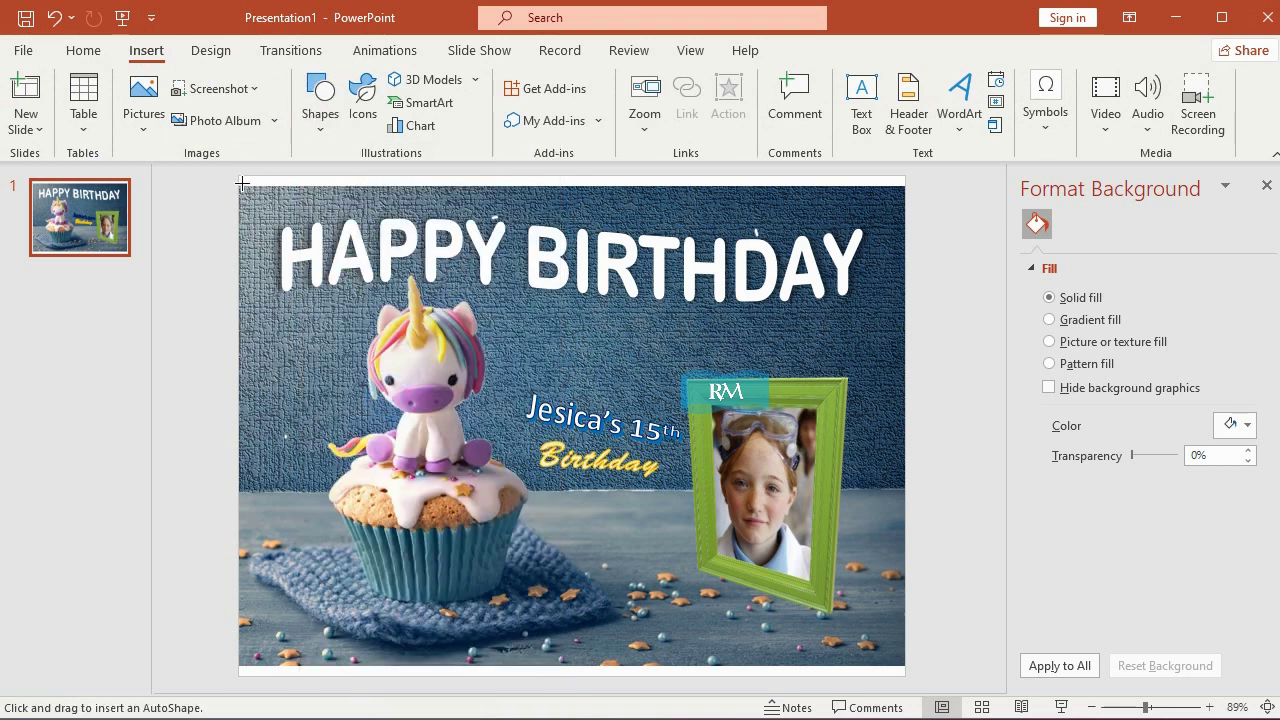
{"action": "left_click_drag", "start_coordinate": [239, 176], "coordinate": [905, 676]}
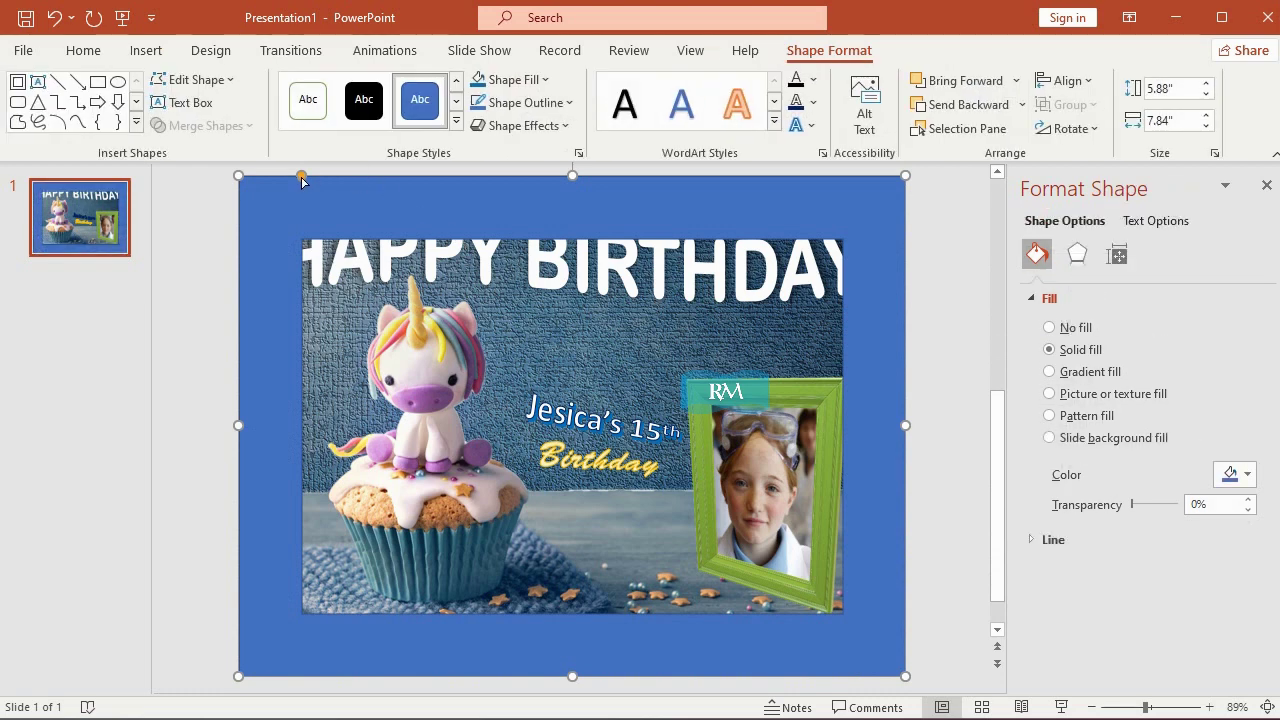
Adjust the rectangle's fill and give it a light blue outline
{"action": "left_click", "coordinate": [540, 82]}
{"action": "left_click", "coordinate": [585, 263]}
{"action": "left_click", "coordinate": [570, 110]}
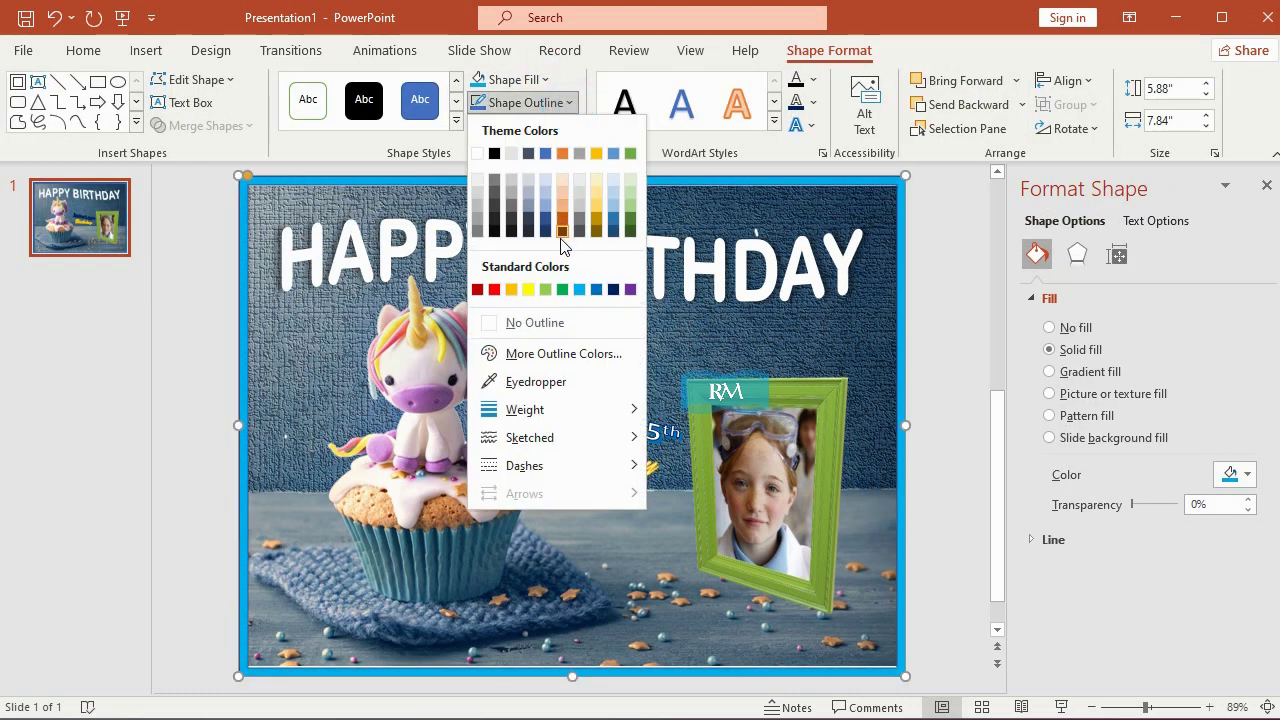
{"action": "left_click", "coordinate": [487, 170]}
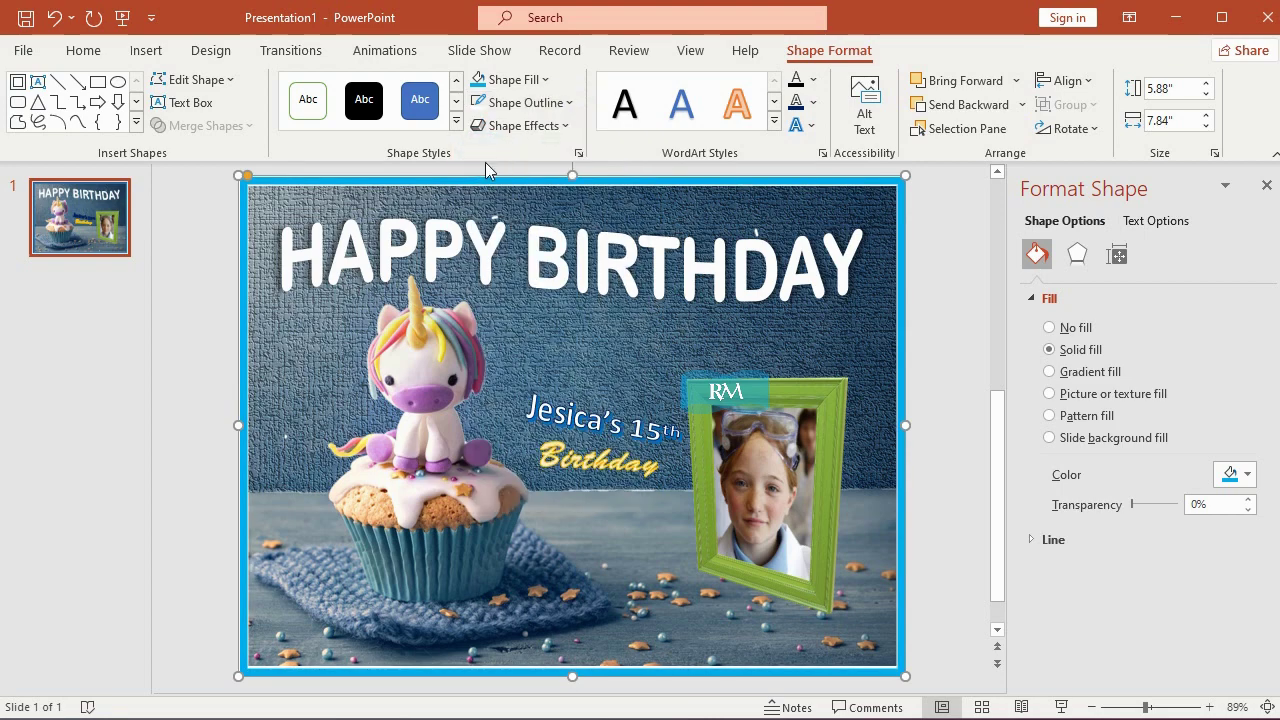
{"action": "left_click", "coordinate": [920, 232]}
Browse the Celebrations online 3D models and select the bunting
{"action": "left_click", "coordinate": [146, 50]}
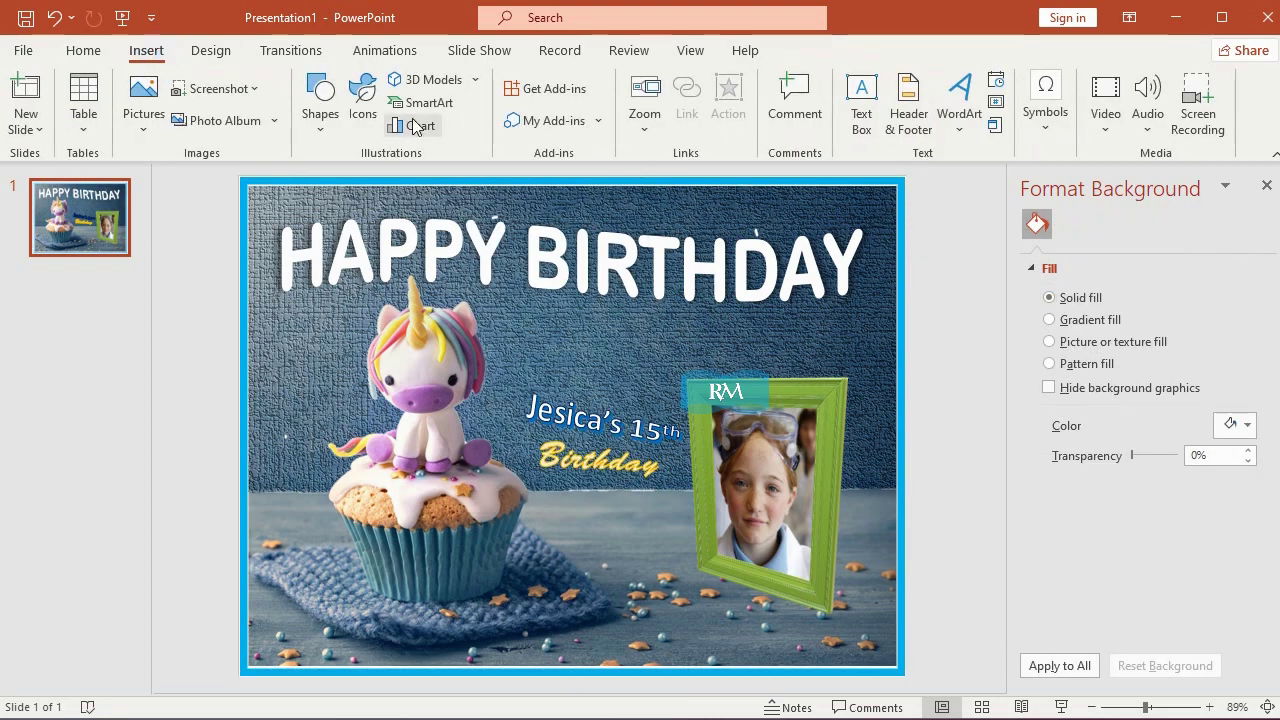
{"action": "left_click", "coordinate": [437, 93]}
{"action": "scroll", "coordinate": [680, 380], "scroll_direction": "down", "scroll_amount": 2}
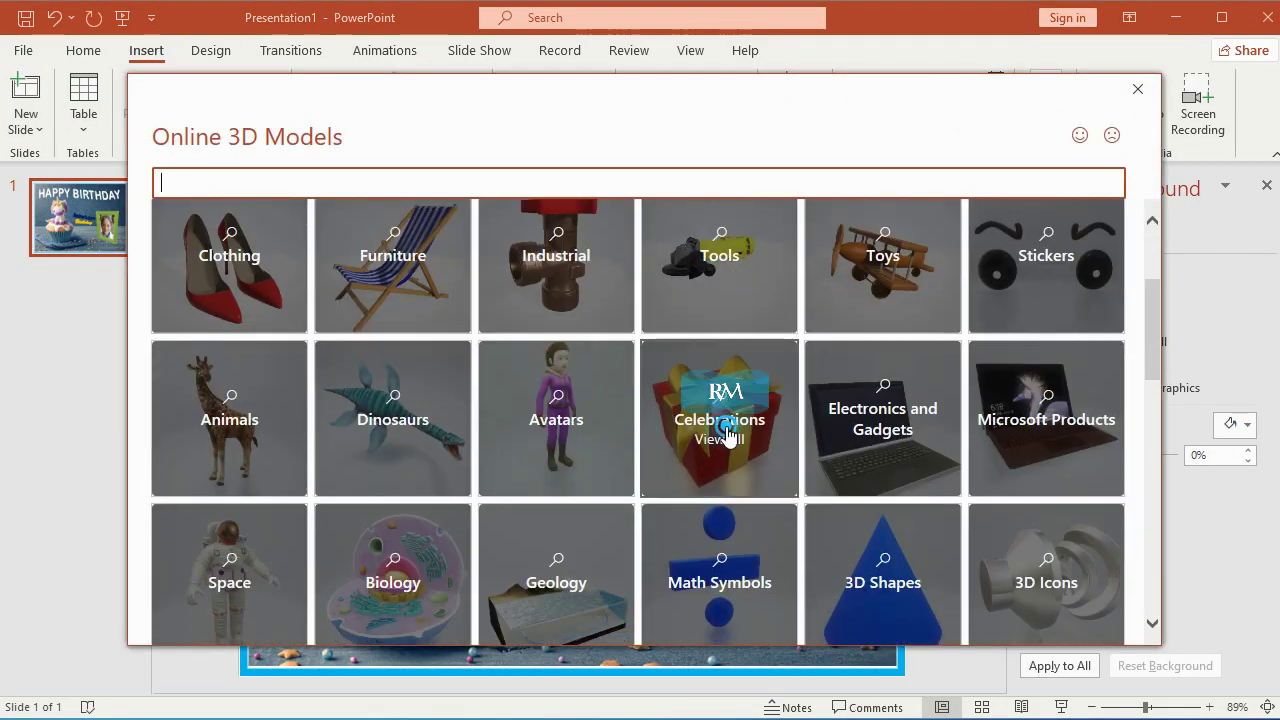
{"action": "left_click", "coordinate": [729, 429]}
{"action": "scroll", "coordinate": [990, 380], "scroll_direction": "down", "scroll_amount": 3}
{"action": "left_click", "coordinate": [963, 400]}
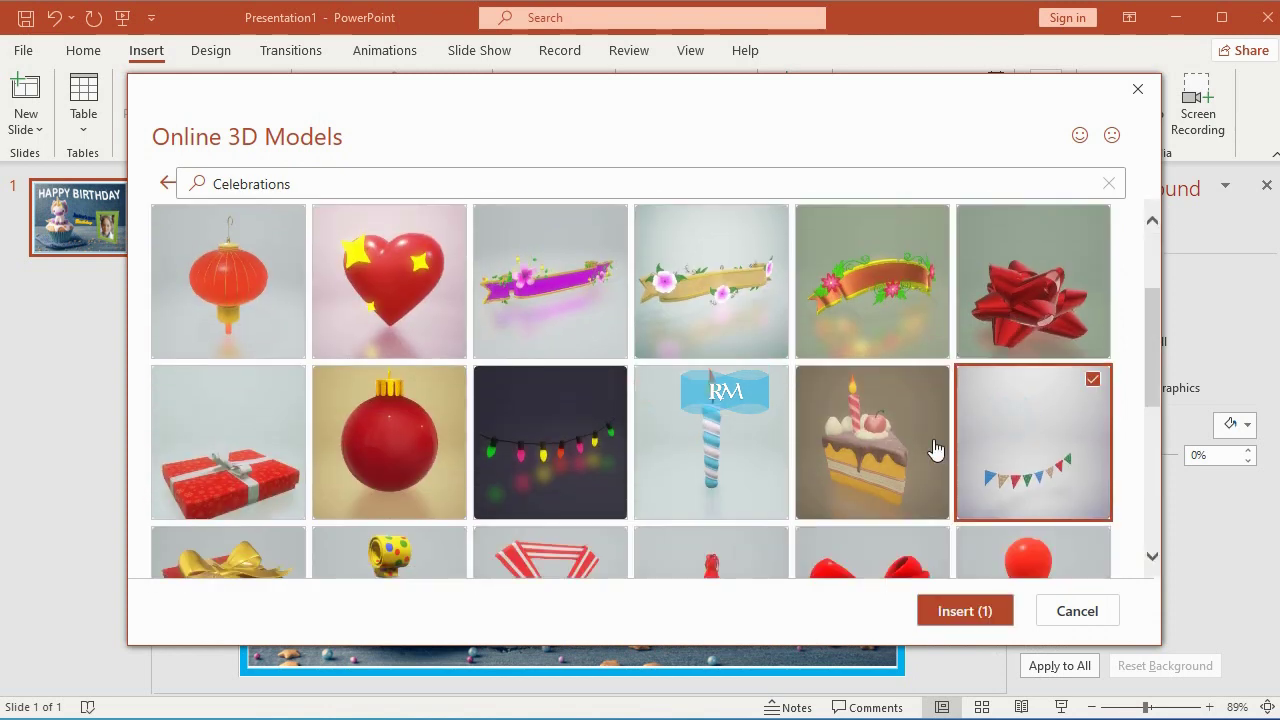
Also select the red balloon, balloon bunch and red gift box, and insert all four
{"action": "scroll", "coordinate": [925, 450], "scroll_direction": "down", "scroll_amount": 2}
{"action": "scroll", "coordinate": [917, 449], "scroll_direction": "down", "scroll_amount": 3}
{"action": "left_click", "coordinate": [1014, 323]}
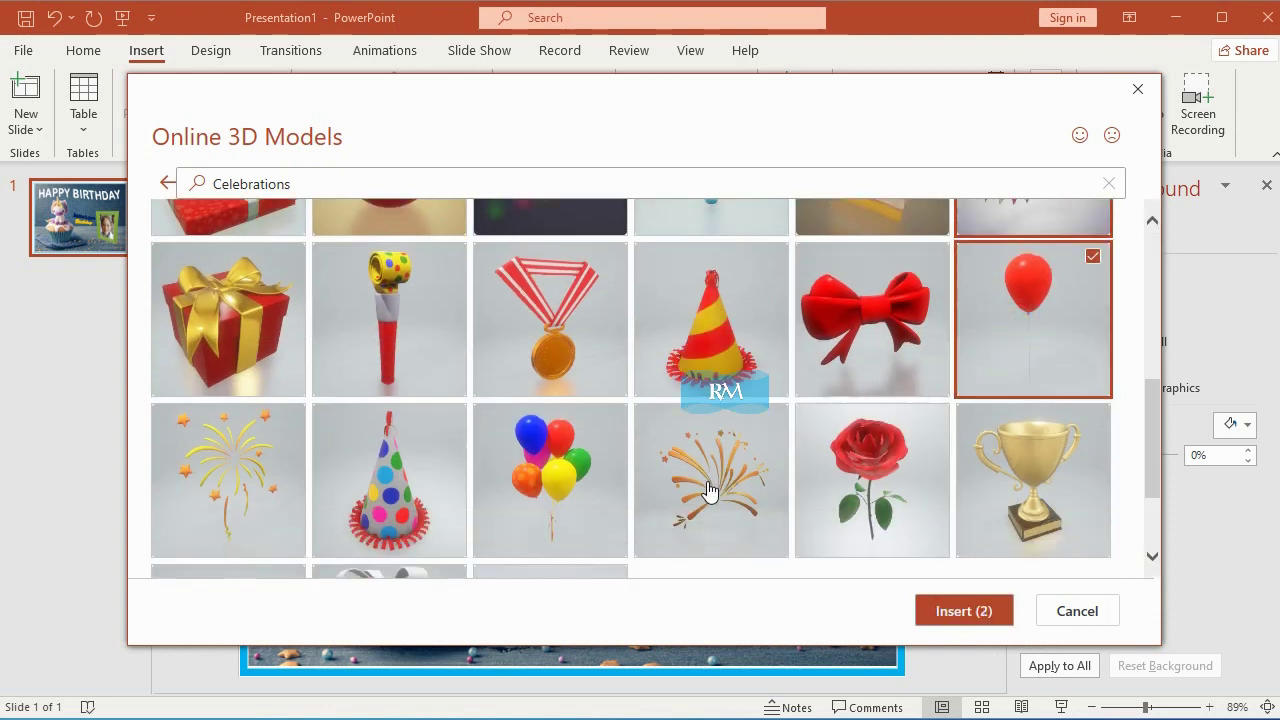
{"action": "left_click", "coordinate": [587, 470]}
{"action": "scroll", "coordinate": [433, 460], "scroll_direction": "down", "scroll_amount": 1}
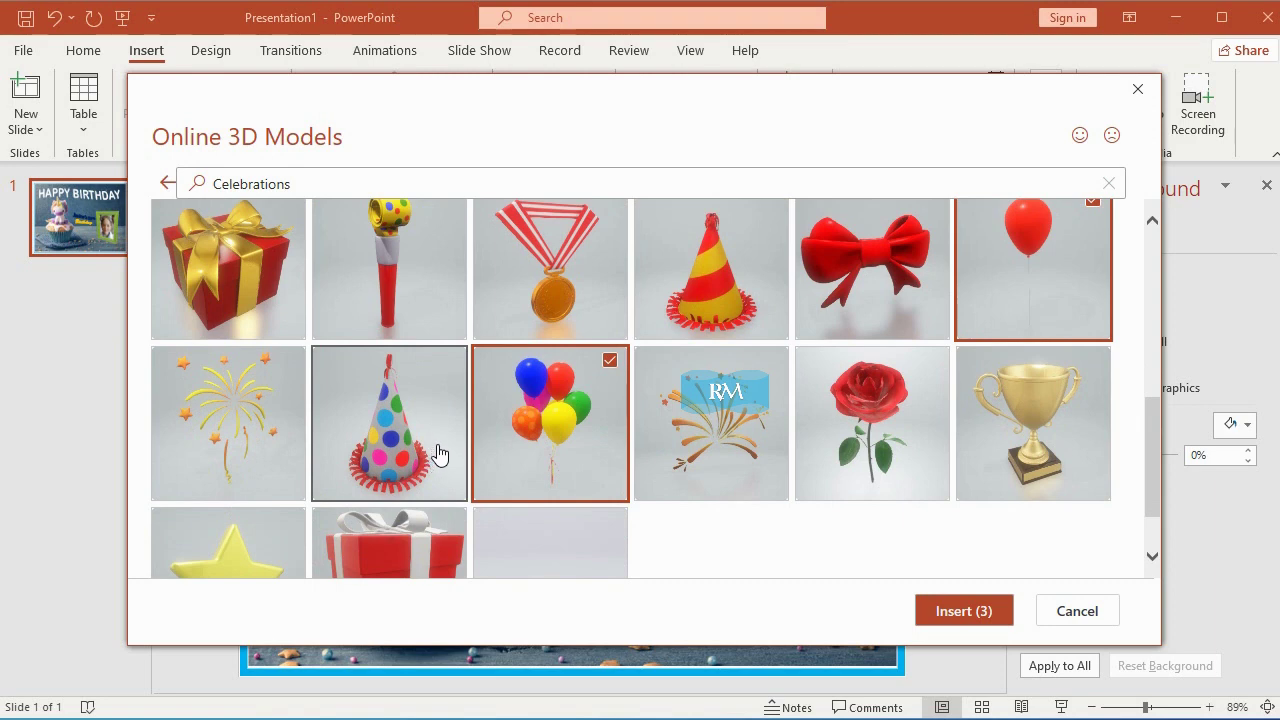
{"action": "scroll", "coordinate": [438, 453], "scroll_direction": "down", "scroll_amount": 2}
{"action": "left_click", "coordinate": [434, 451]}
{"action": "scroll", "coordinate": [686, 451], "scroll_direction": "up", "scroll_amount": 2}
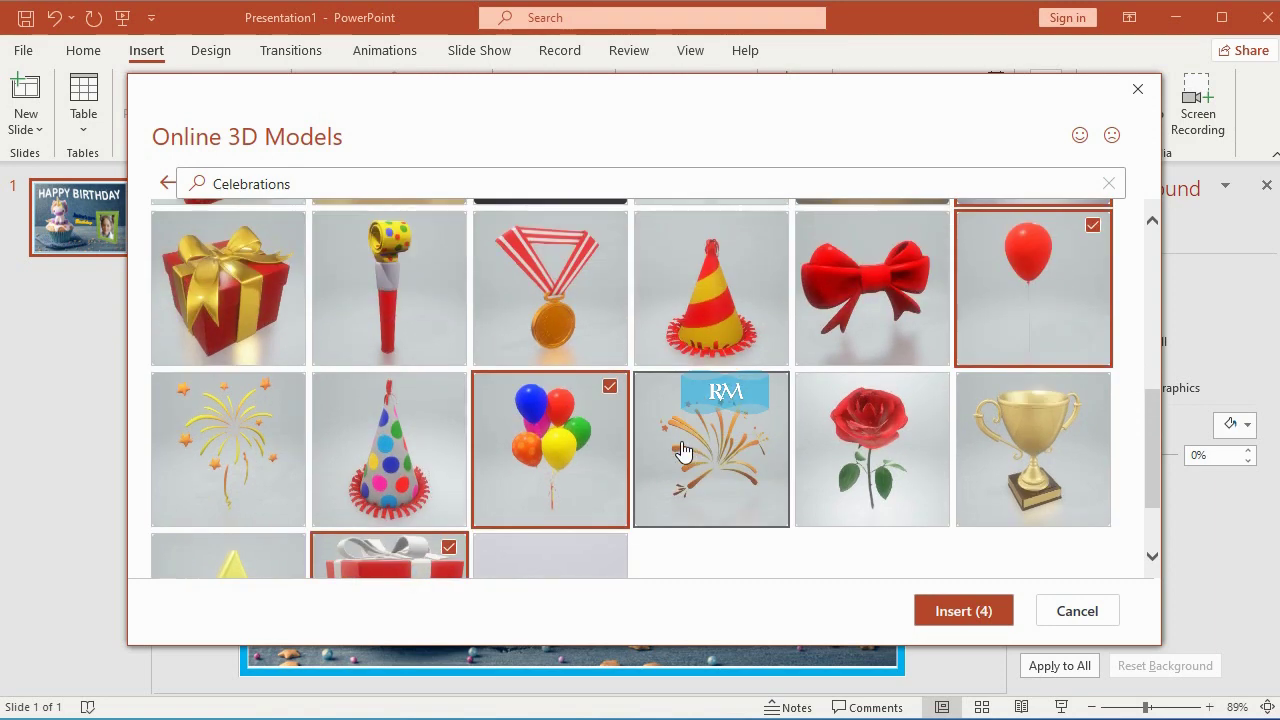
{"action": "scroll", "coordinate": [690, 452], "scroll_direction": "up", "scroll_amount": 2}
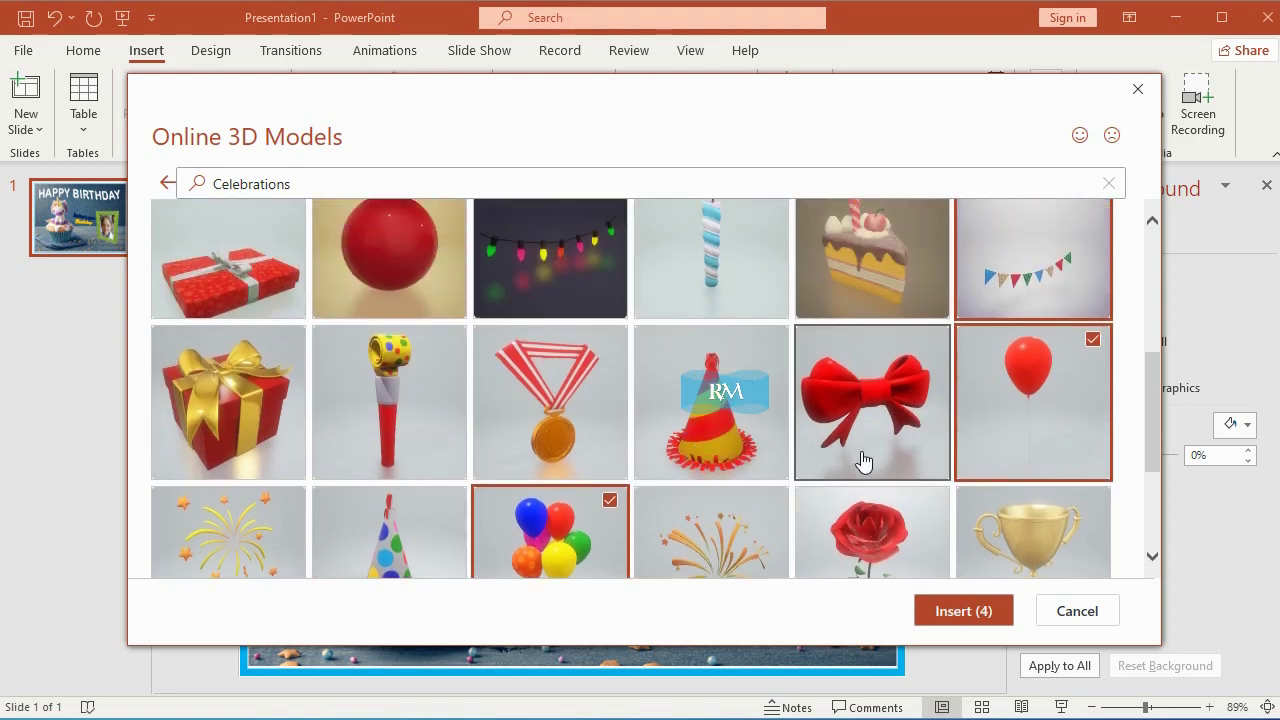
{"action": "left_click", "coordinate": [985, 615]}
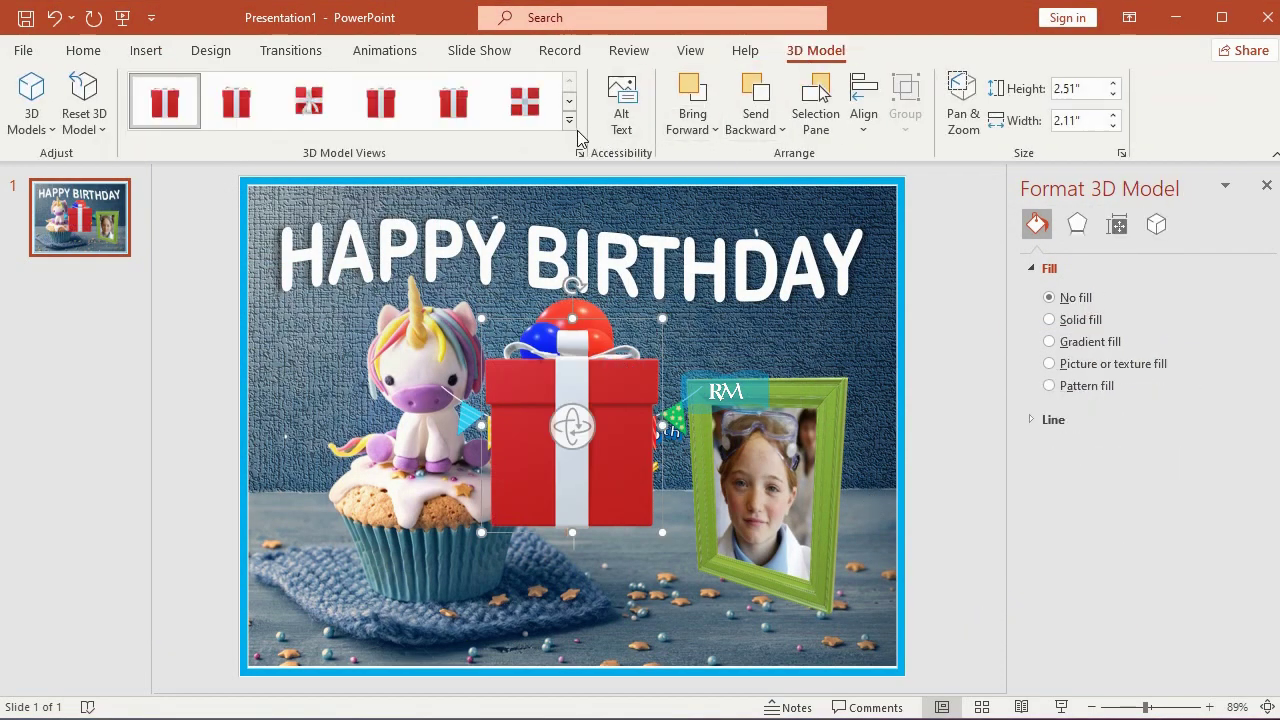
Turn the gift box to an angled view, shrink it bottom right, and shrink the balloon bunch lower
{"action": "left_click", "coordinate": [577, 138]}
{"action": "left_click", "coordinate": [235, 215]}
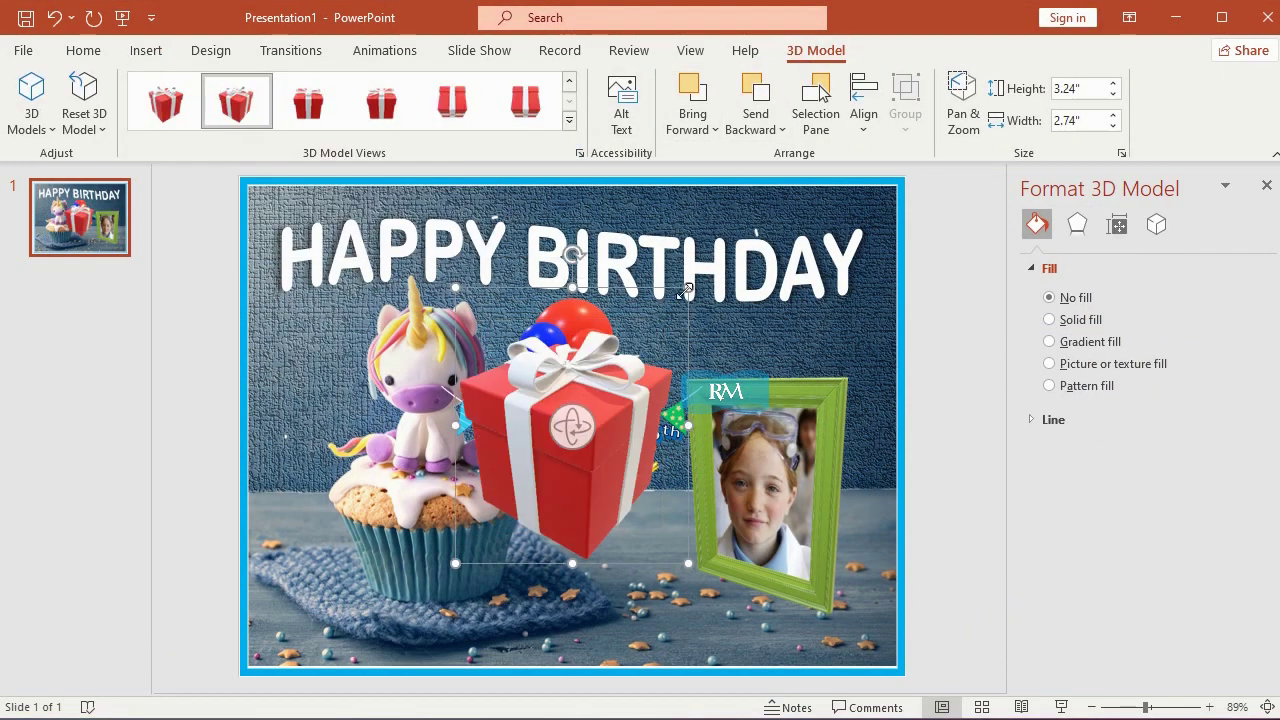
{"action": "mouse_move", "coordinate": [674, 330]}
{"action": "left_mouse_down"}
{"action": "mouse_move", "coordinate": [518, 490]}
{"action": "mouse_move", "coordinate": [705, 580]}
{"action": "left_mouse_up"}
{"action": "left_click", "coordinate": [571, 420]}
{"action": "left_click_drag", "start_coordinate": [515, 343], "coordinate": [635, 535]}
Shrink the bunting above the subtitle and move the red balloon beside the unicorn
{"action": "left_click", "coordinate": [700, 387]}
{"action": "left_click_drag", "start_coordinate": [700, 387], "coordinate": [650, 355]}
{"action": "left_click_drag", "start_coordinate": [590, 400], "coordinate": [585, 350]}
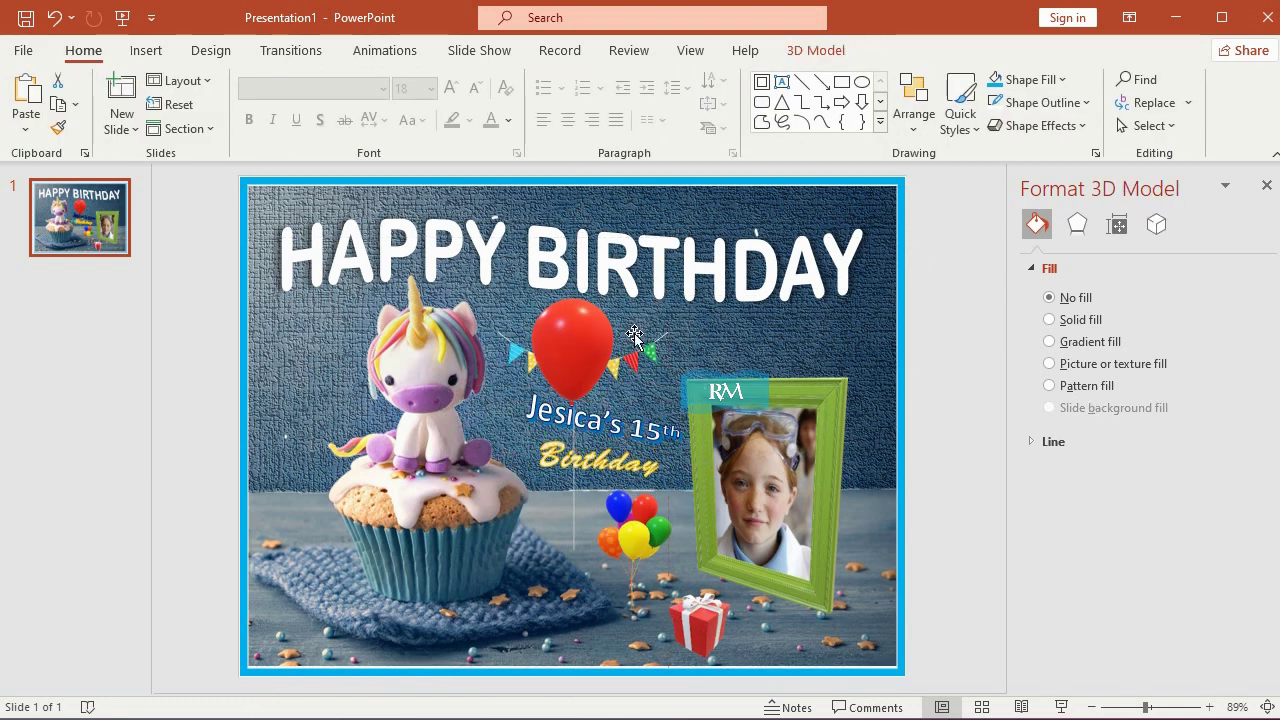
{"action": "left_click", "coordinate": [575, 305]}
{"action": "mouse_move", "coordinate": [575, 305]}
{"action": "left_mouse_down"}
{"action": "mouse_move", "coordinate": [570, 367]}
{"action": "mouse_move", "coordinate": [306, 366]}
{"action": "left_mouse_up"}
{"action": "left_click", "coordinate": [1077, 224]}
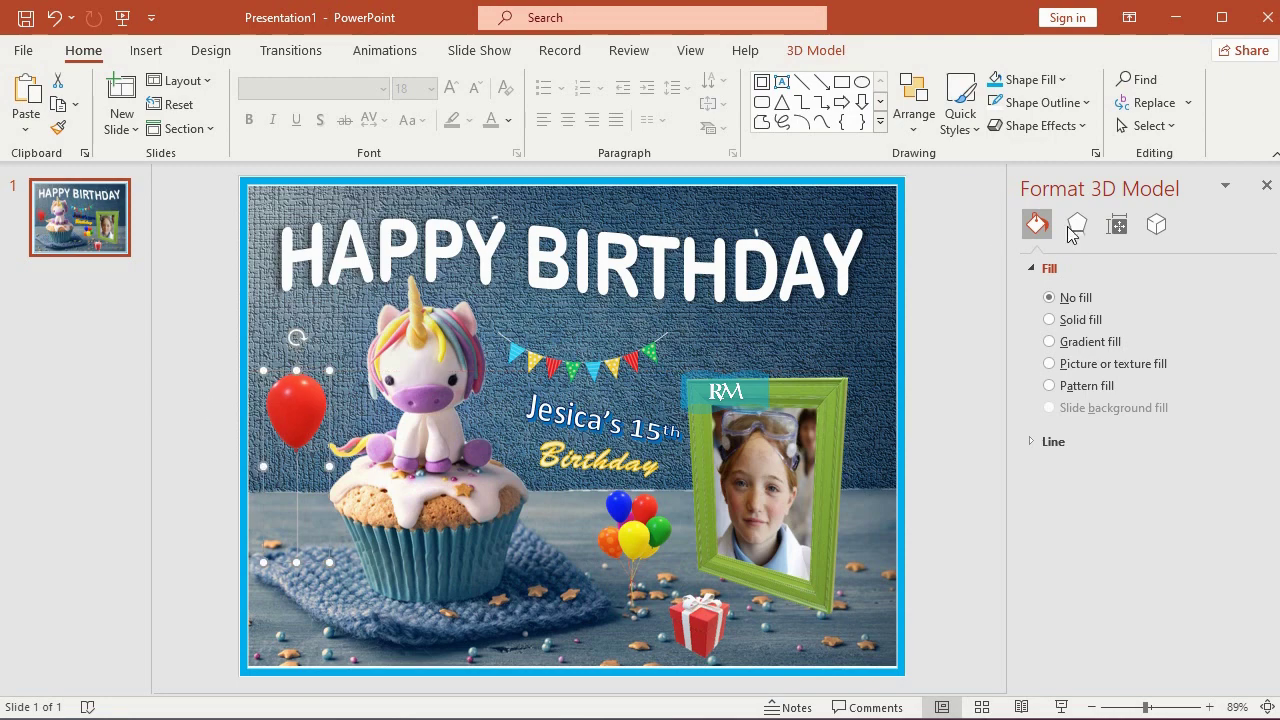
{"action": "left_click", "coordinate": [971, 309]}
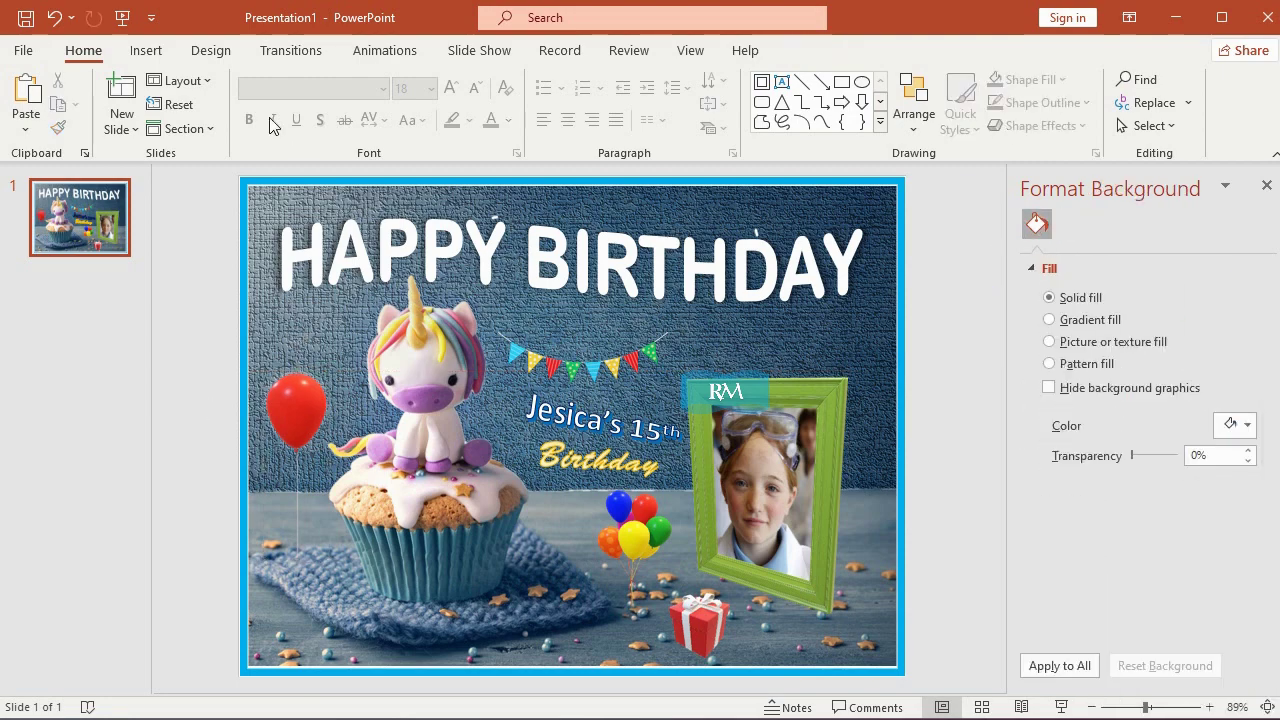
{"action": "left_click", "coordinate": [165, 58]}
Draw a small star near the top left of the slide
{"action": "left_click", "coordinate": [320, 110]}
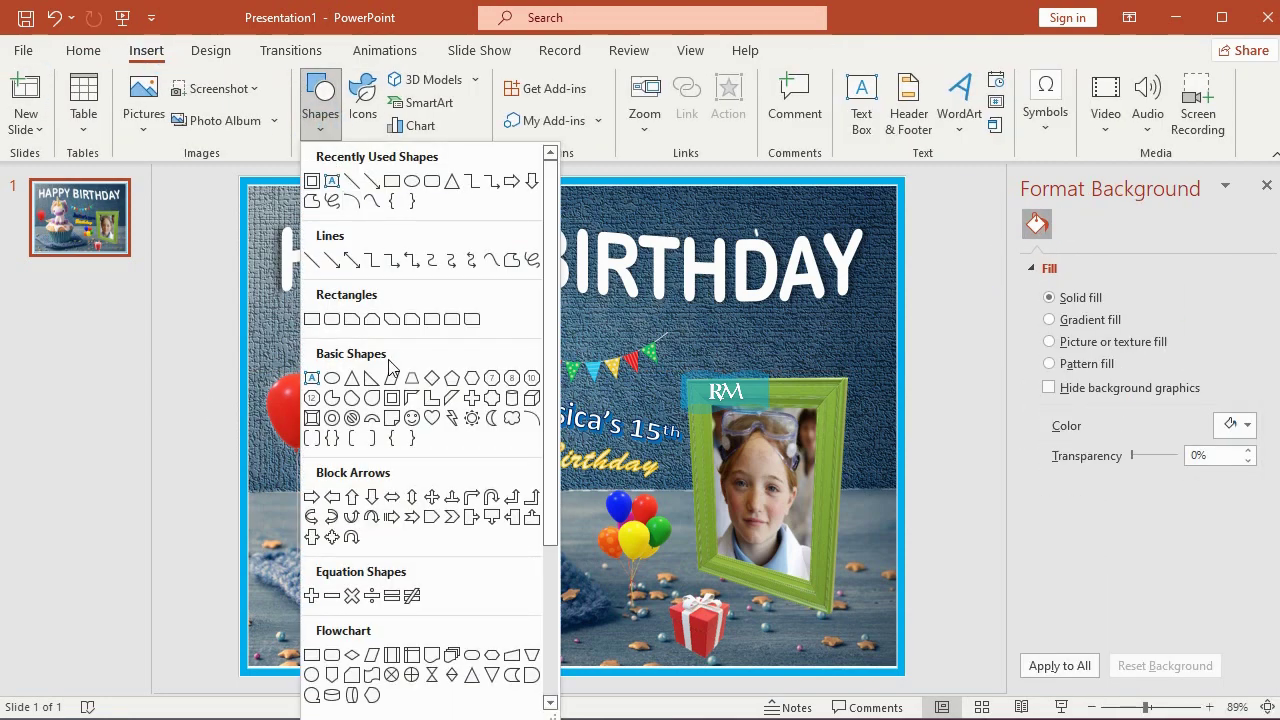
{"action": "scroll", "coordinate": [425, 573], "scroll_direction": "down", "scroll_amount": 4}
{"action": "left_click", "coordinate": [391, 573]}
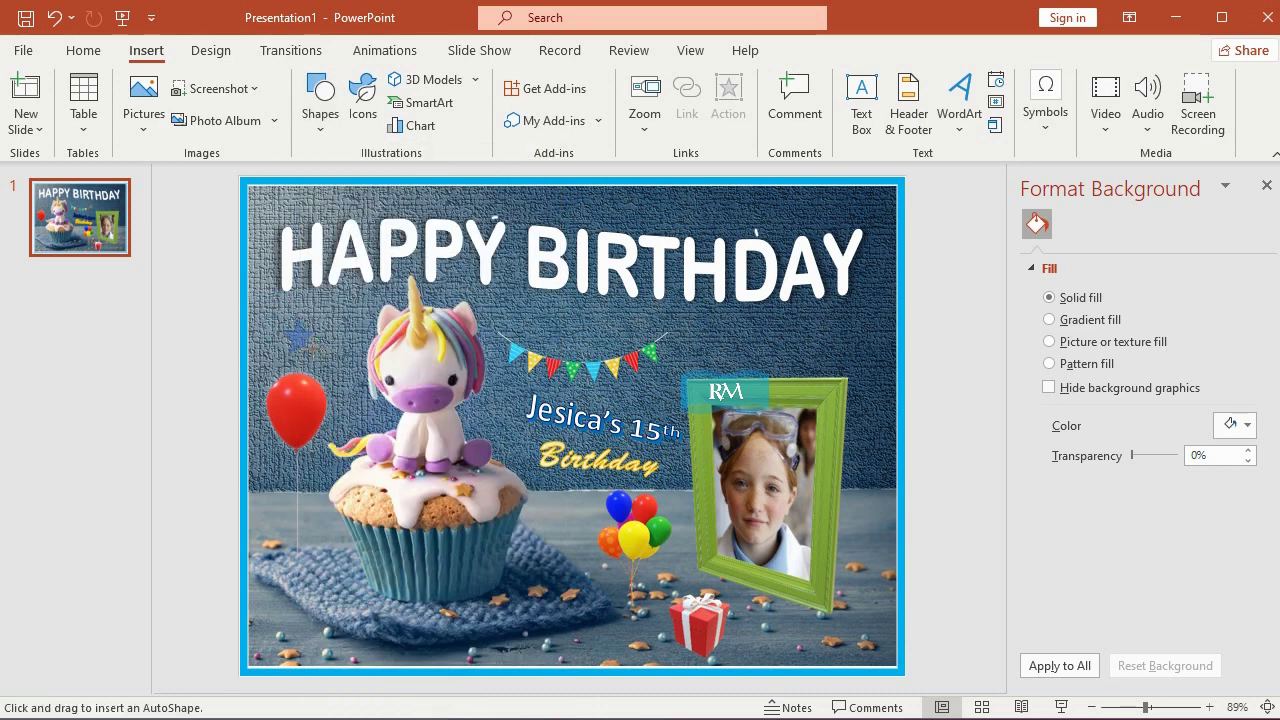
{"action": "left_click_drag", "start_coordinate": [281, 317], "coordinate": [316, 354]}
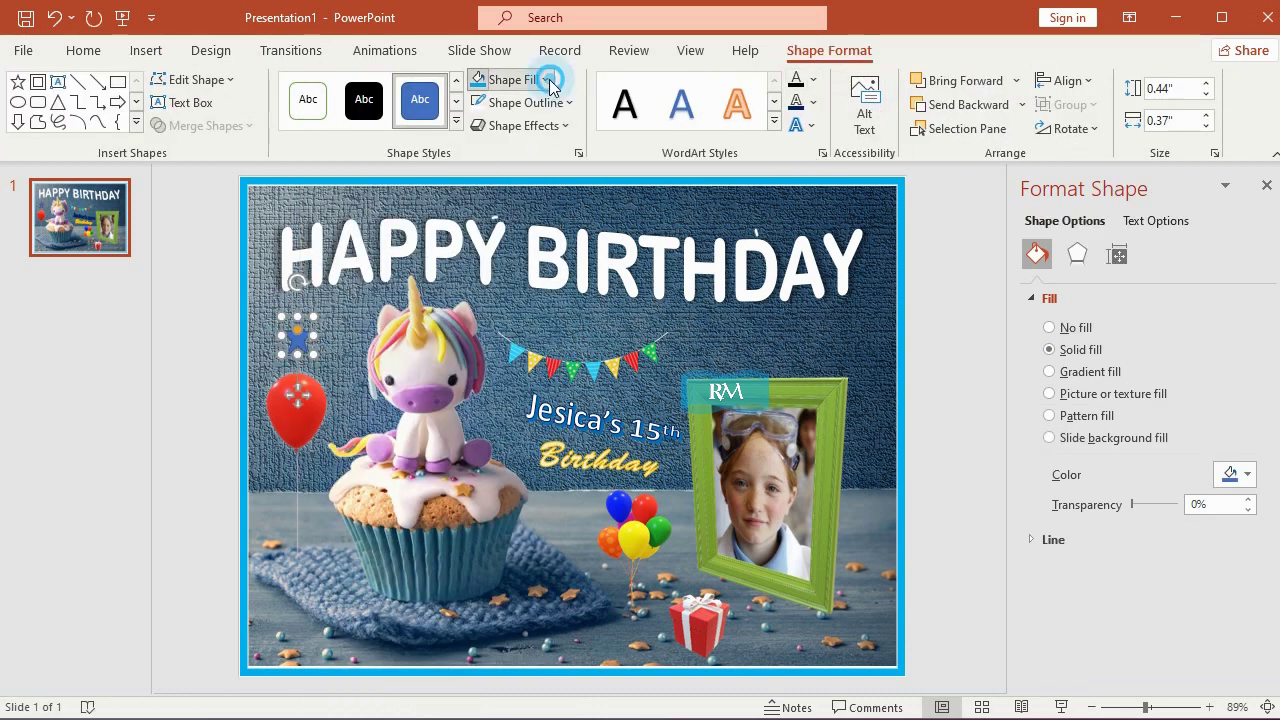
Make the star white with no outline and a yellow glow, then duplicate it
{"action": "left_click", "coordinate": [550, 80]}
{"action": "left_click", "coordinate": [477, 130]}
{"action": "left_click", "coordinate": [520, 102]}
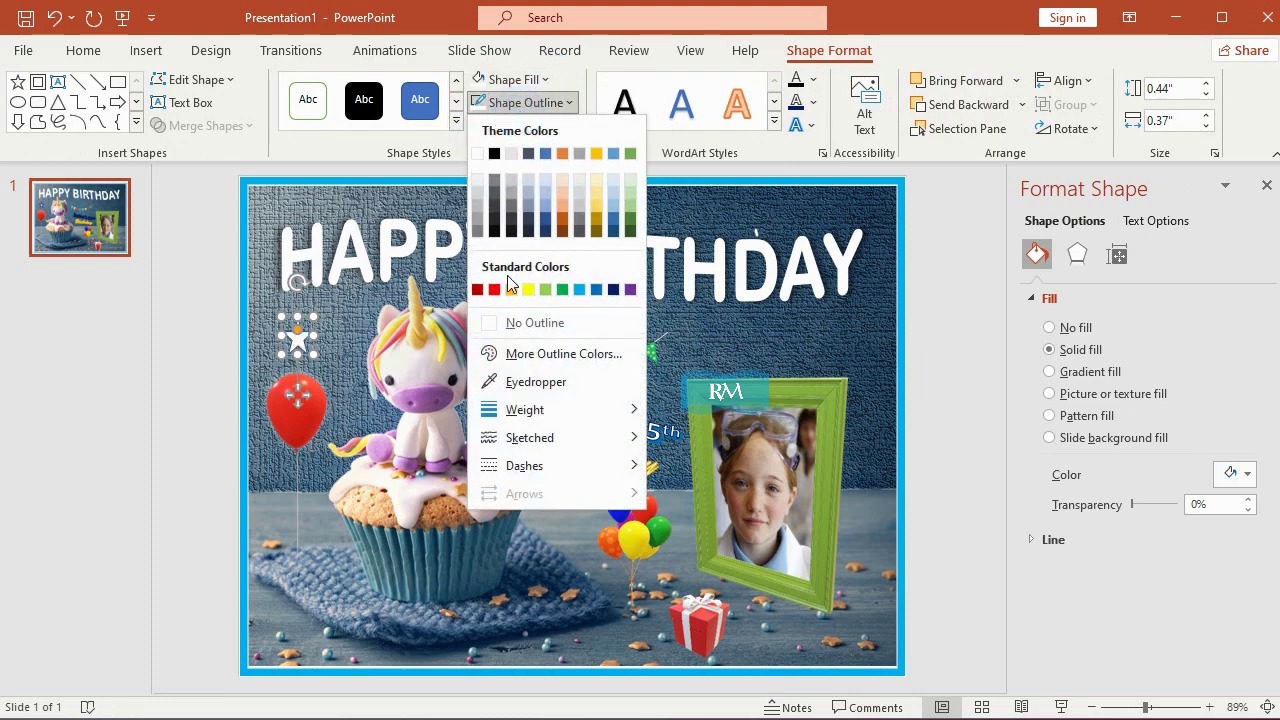
{"action": "left_click", "coordinate": [532, 322]}
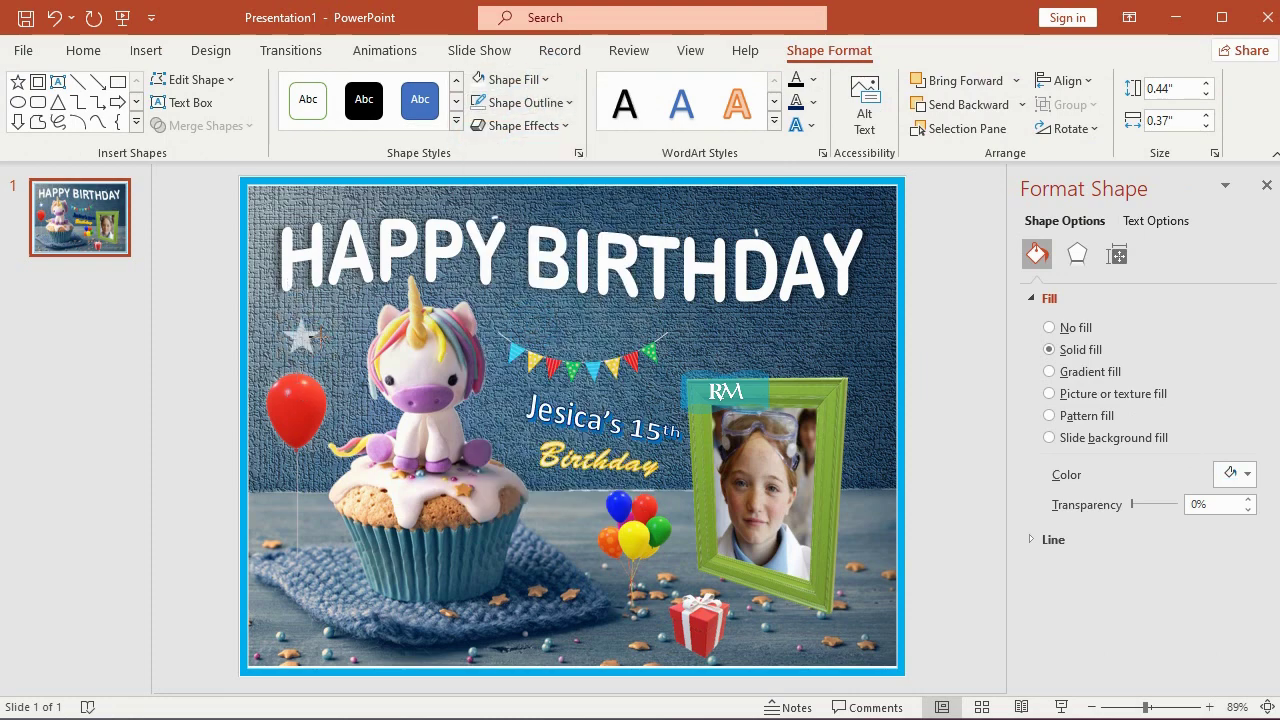
{"action": "left_click", "coordinate": [520, 125]}
{"action": "mouse_move", "coordinate": [537, 312]}
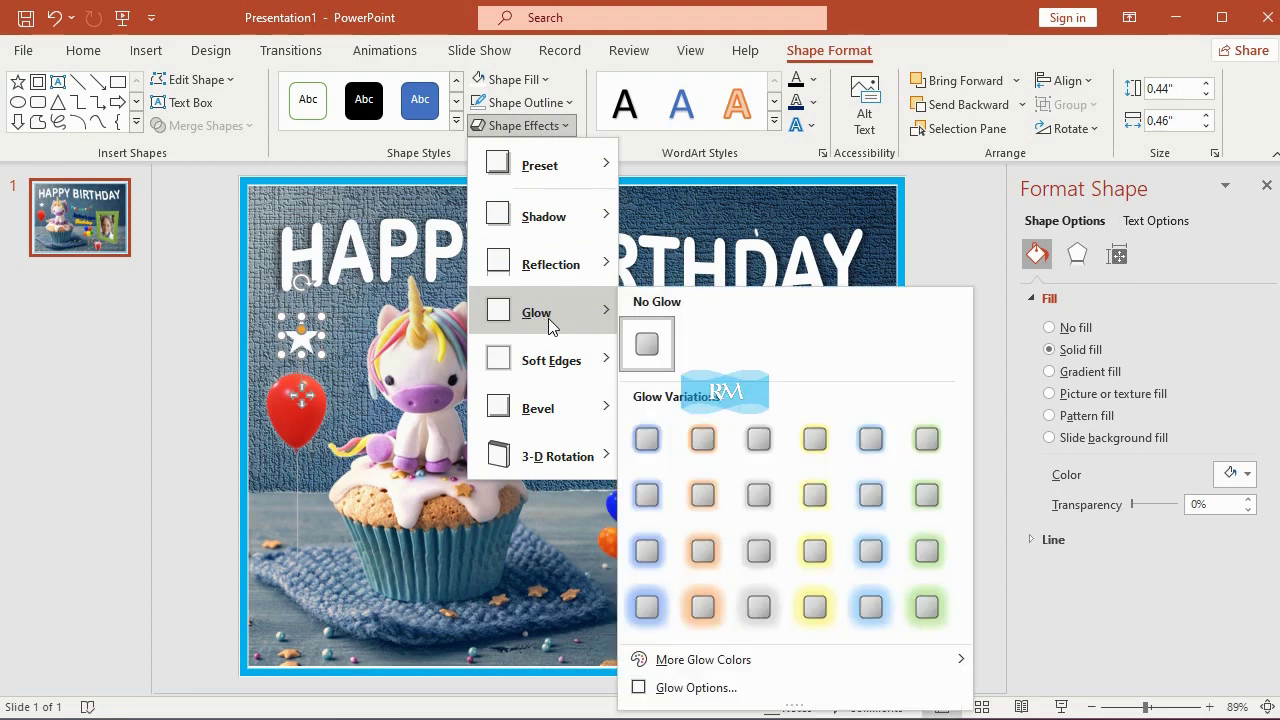
{"action": "left_click", "coordinate": [815, 497]}
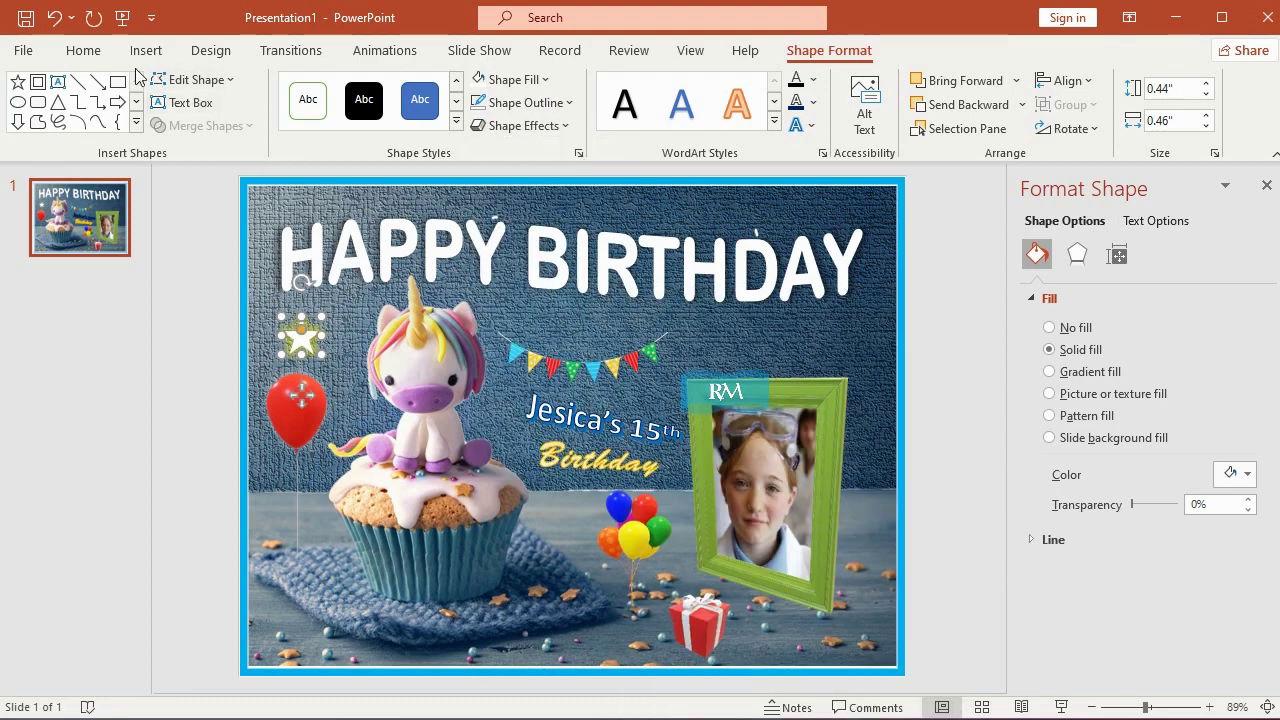
{"action": "left_click", "coordinate": [84, 52]}
{"action": "left_click", "coordinate": [26, 100]}
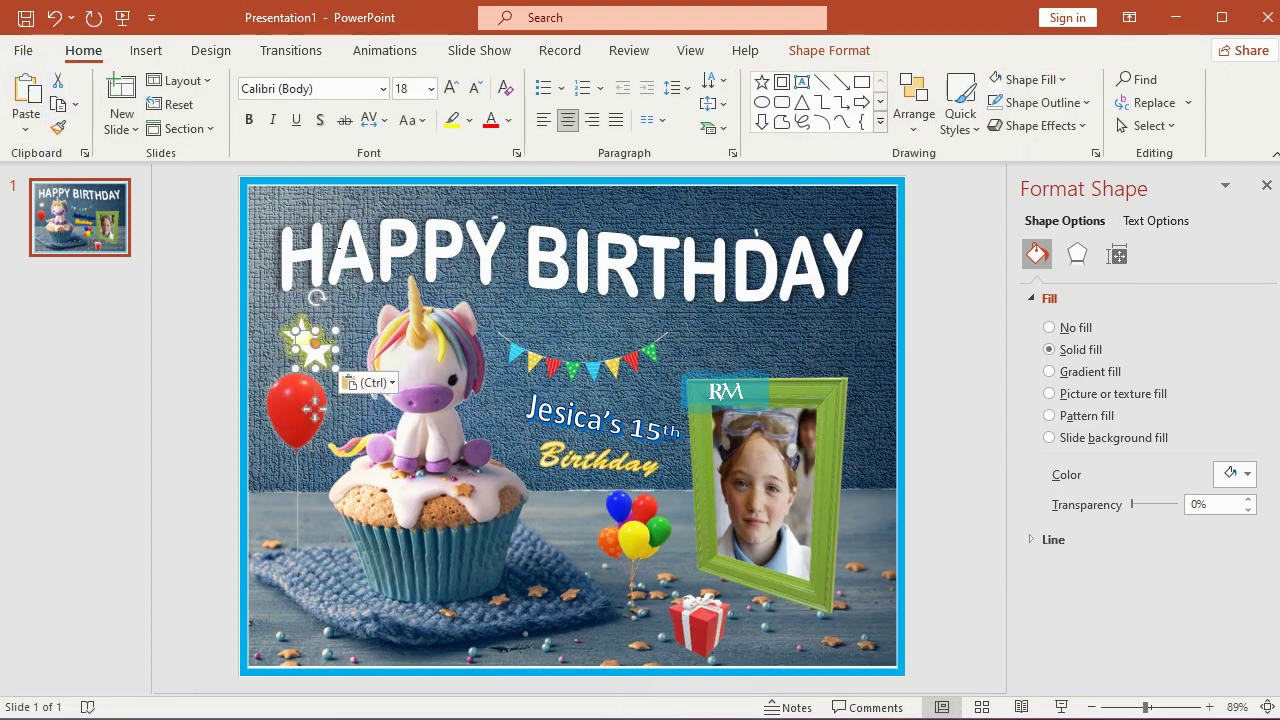
Place one star copy above the bunting and another at the top right
{"action": "left_click_drag", "start_coordinate": [334, 343], "coordinate": [594, 313]}
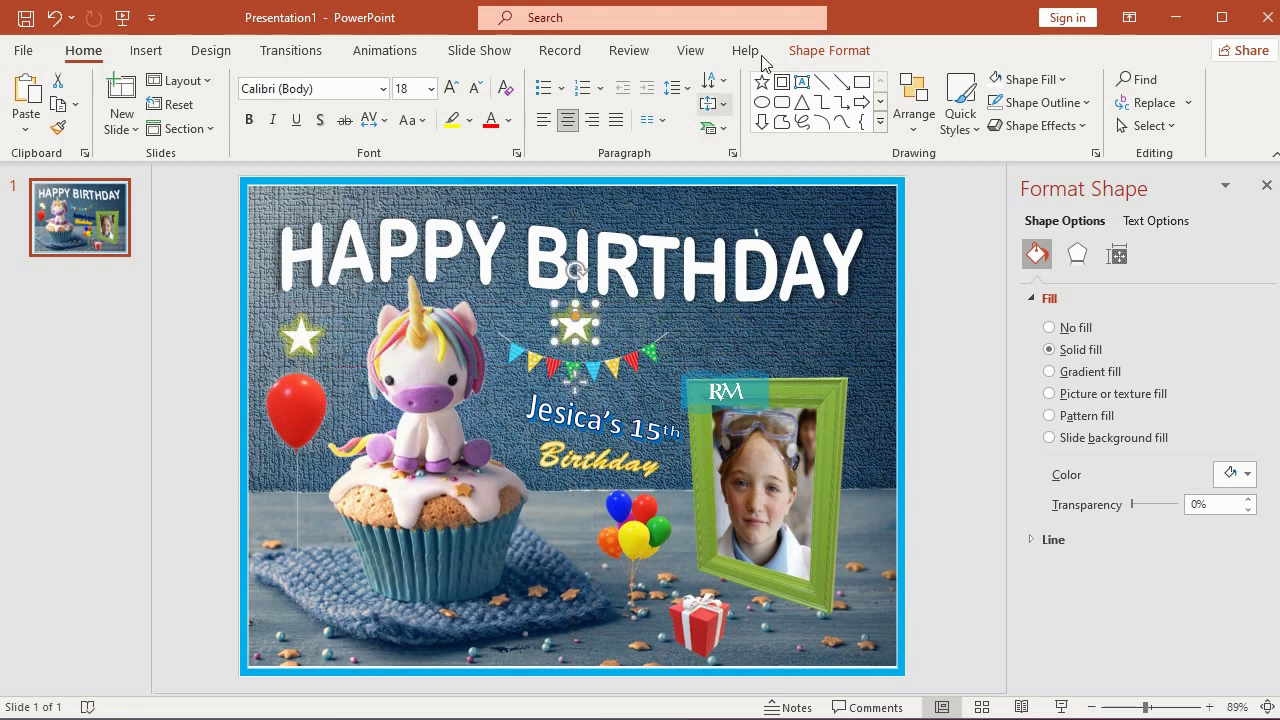
{"action": "left_click", "coordinate": [26, 95]}
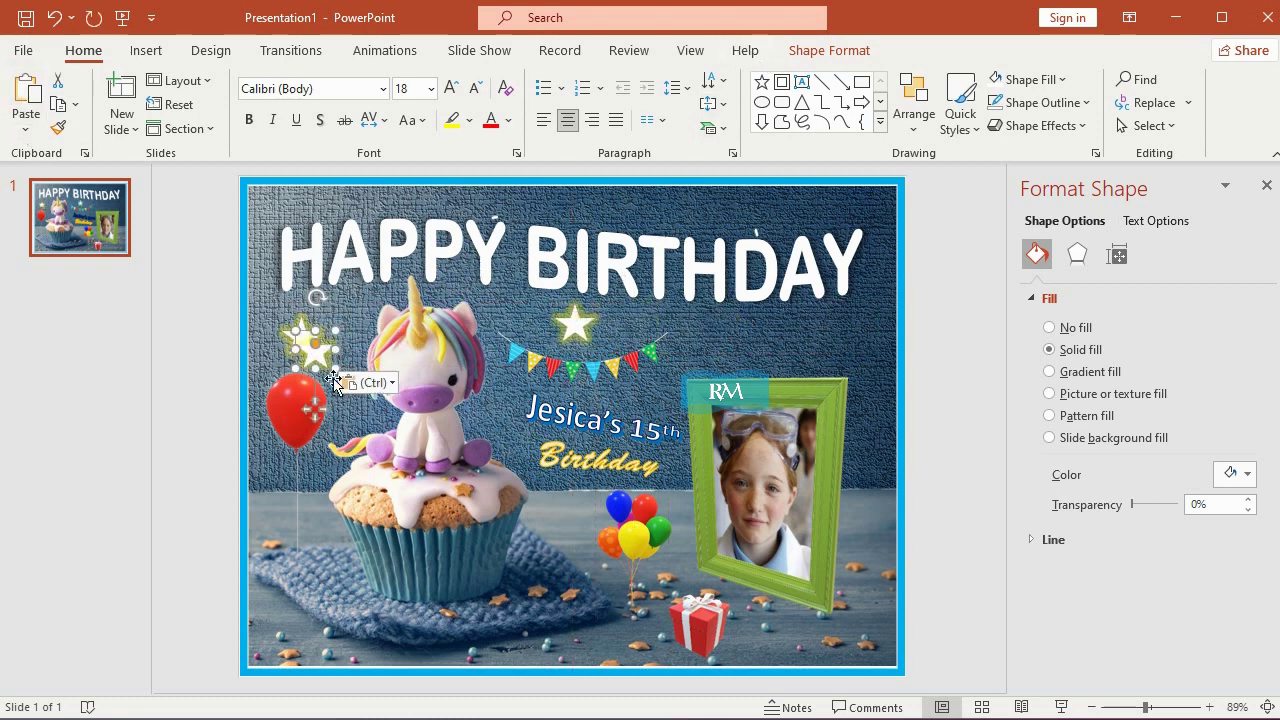
{"action": "left_click_drag", "start_coordinate": [334, 343], "coordinate": [866, 323]}
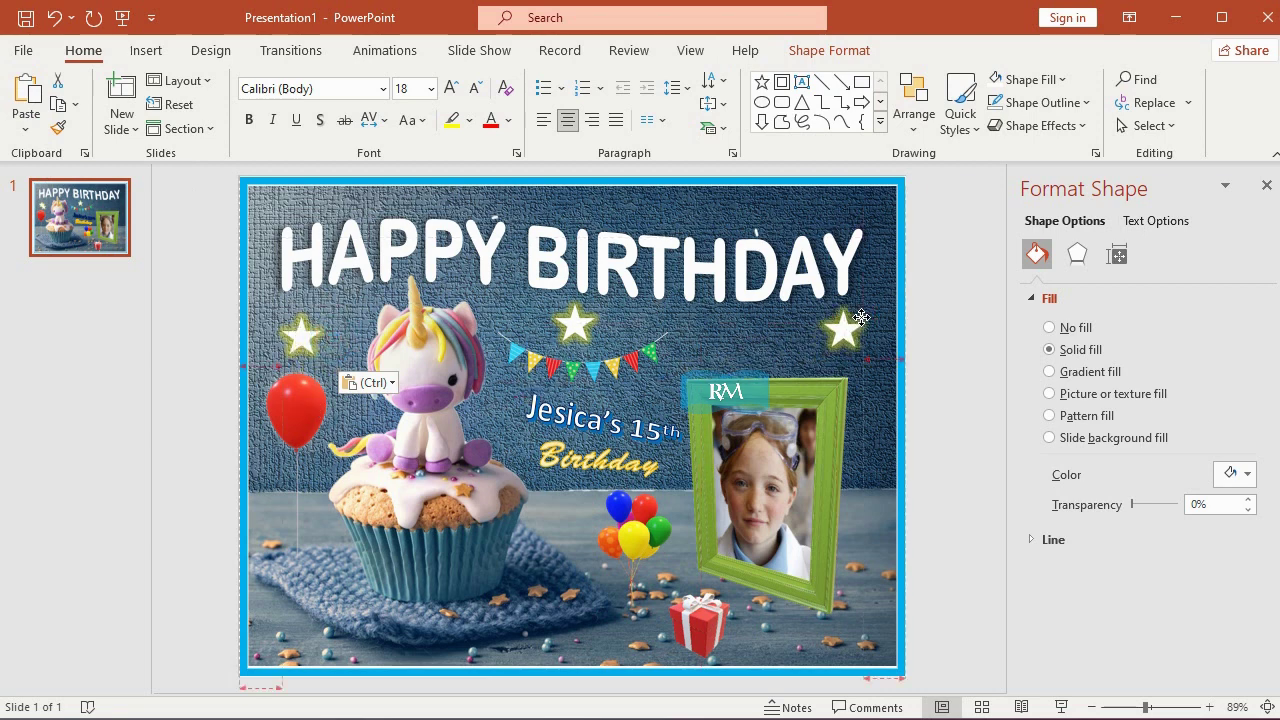
Give the middle star a blue glow
{"action": "left_click", "coordinate": [578, 318]}
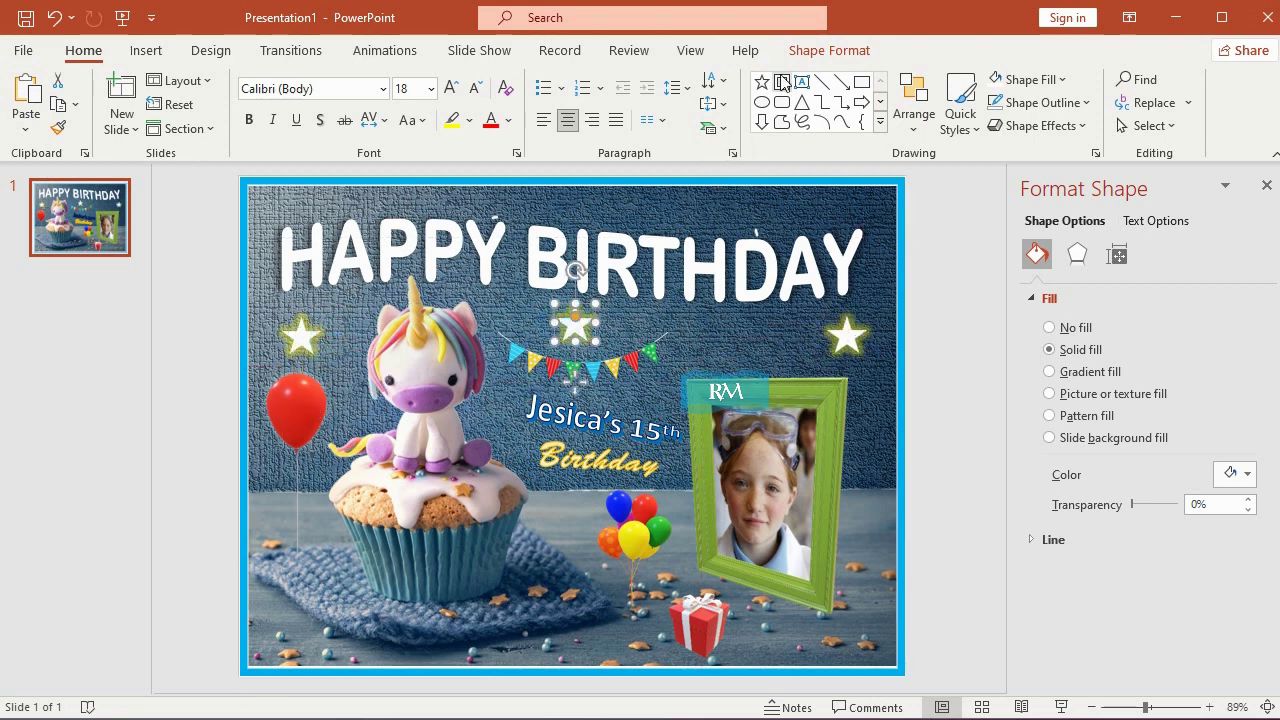
{"action": "left_click", "coordinate": [829, 50]}
{"action": "left_click", "coordinate": [517, 125]}
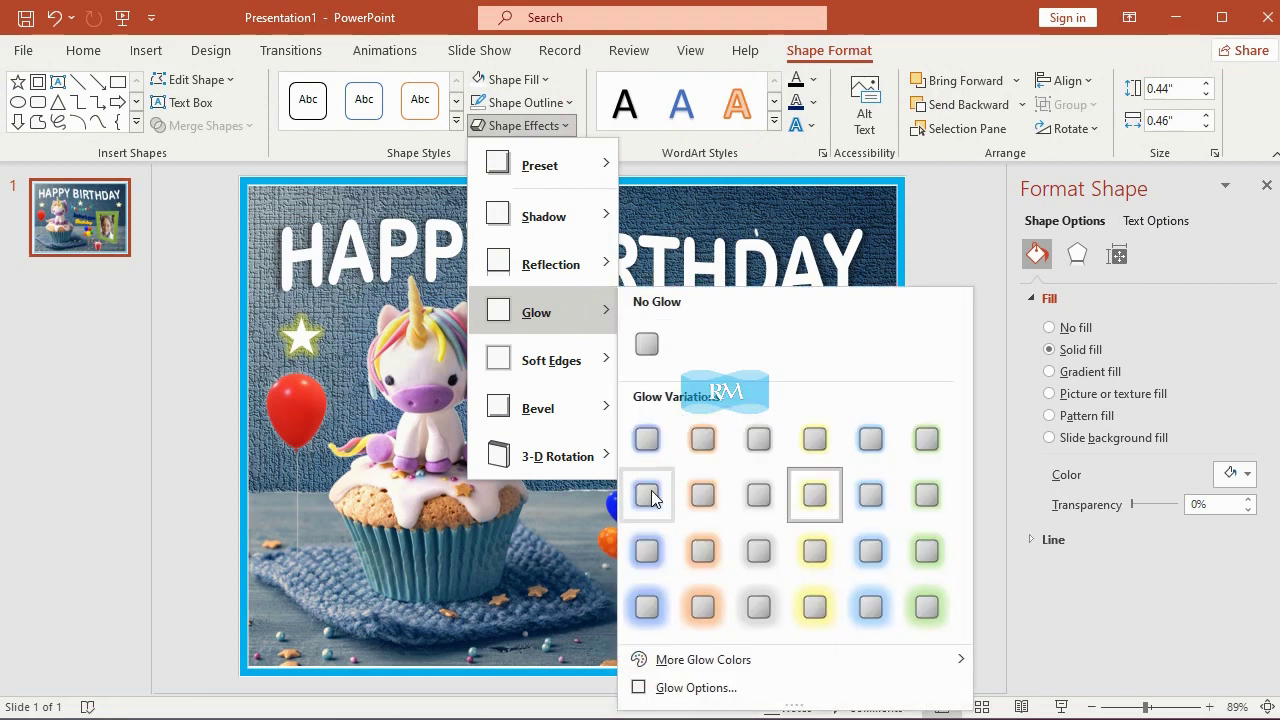
{"action": "left_click", "coordinate": [647, 495]}
{"action": "left_click", "coordinate": [885, 380]}
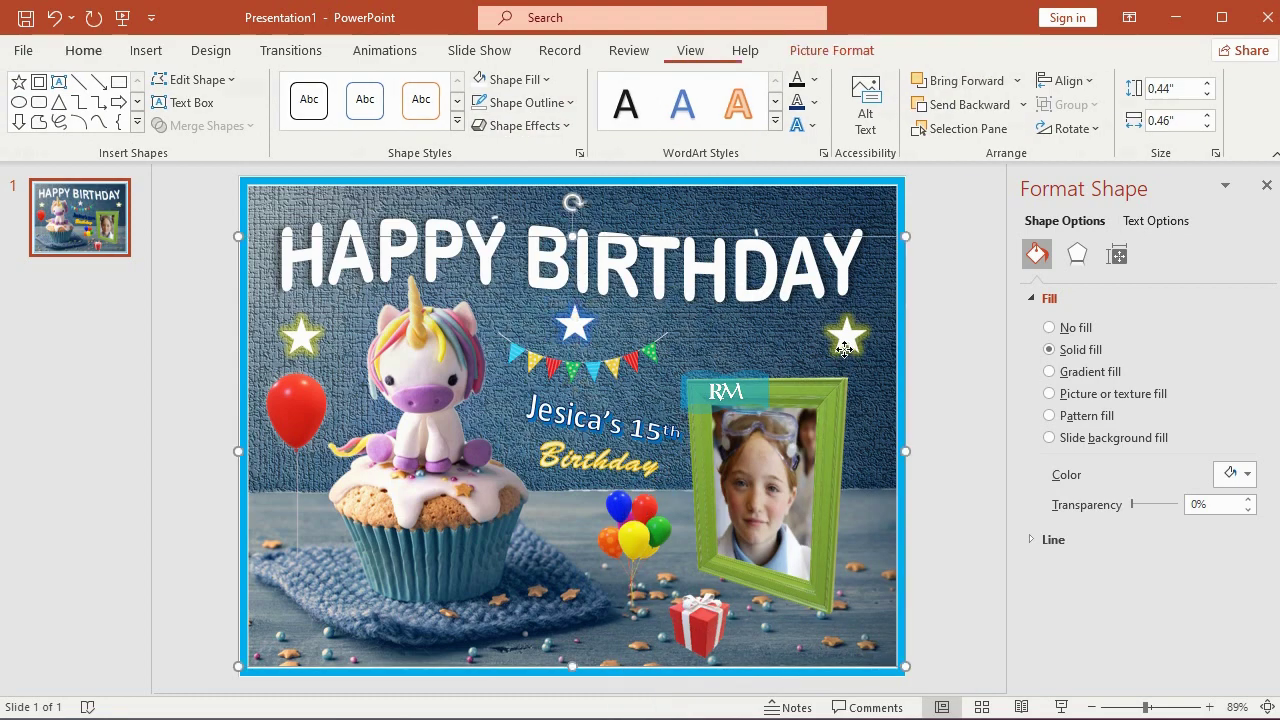
Give the right star an orange glow and close the background formatting pane
{"action": "left_click", "coordinate": [847, 337]}
{"action": "left_click", "coordinate": [829, 50]}
{"action": "left_click", "coordinate": [517, 125]}
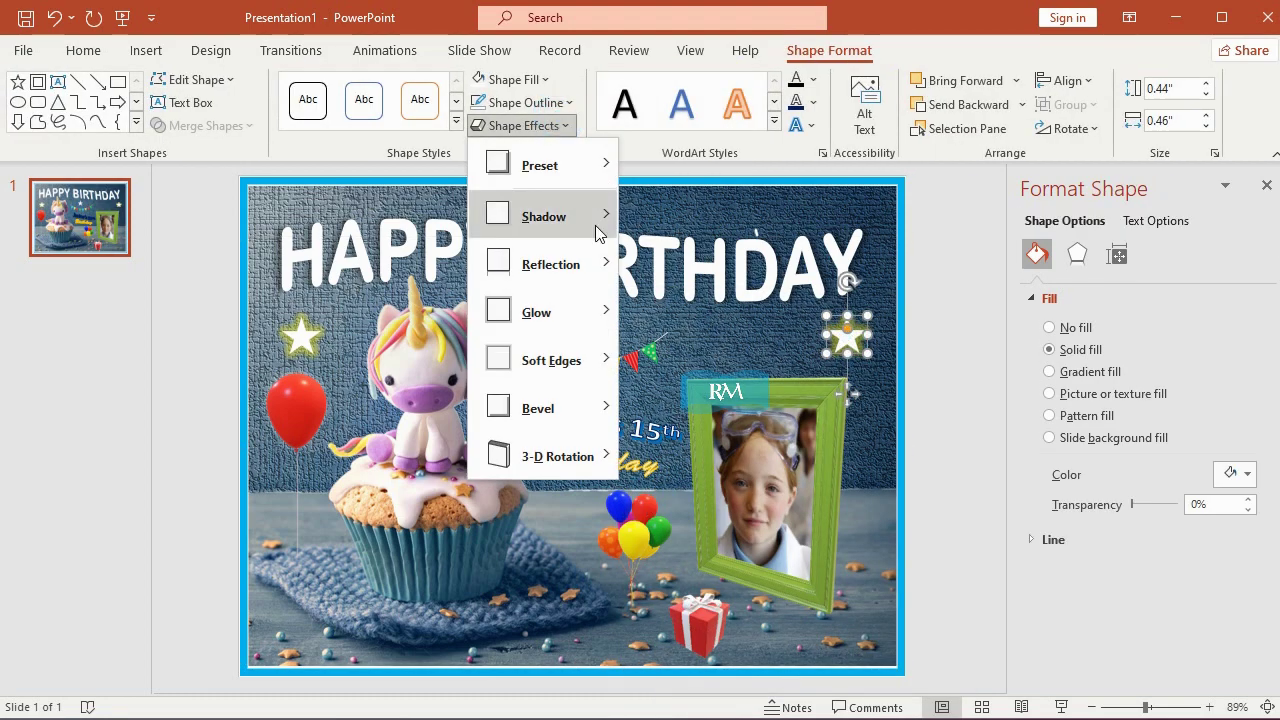
{"action": "left_click", "coordinate": [703, 495]}
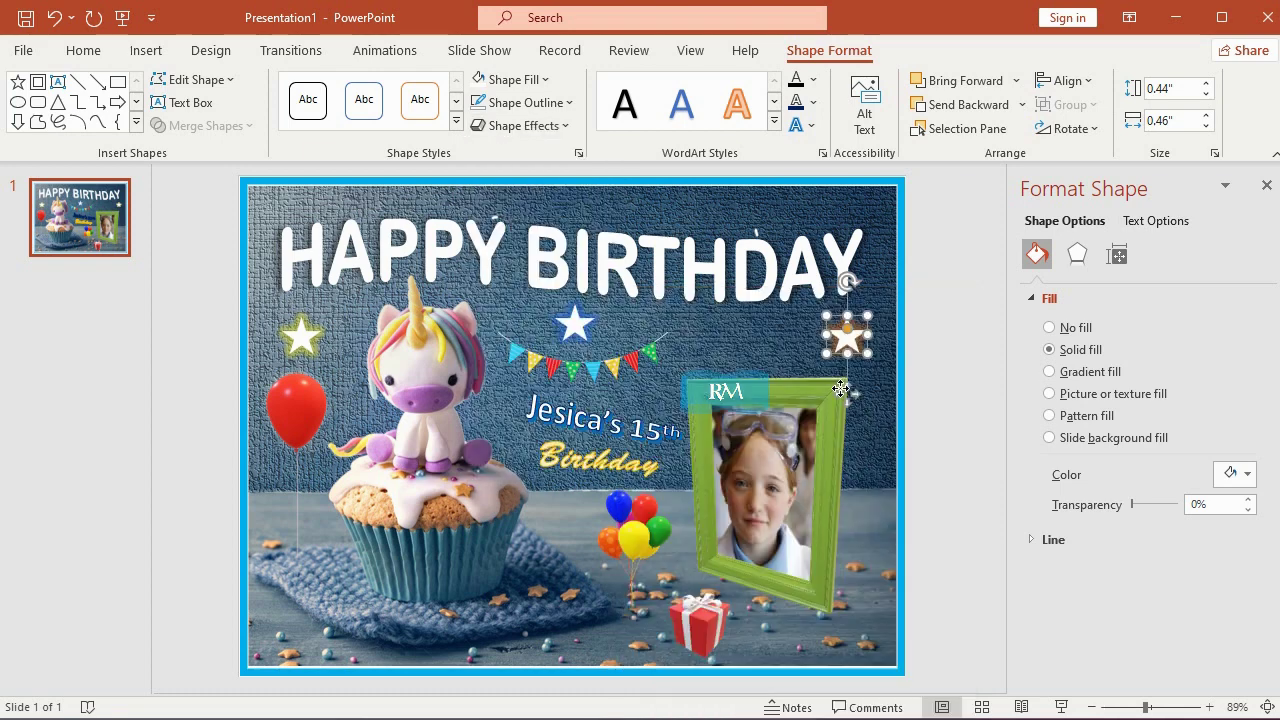
{"action": "left_click", "coordinate": [918, 261]}
{"action": "left_click", "coordinate": [1266, 186]}
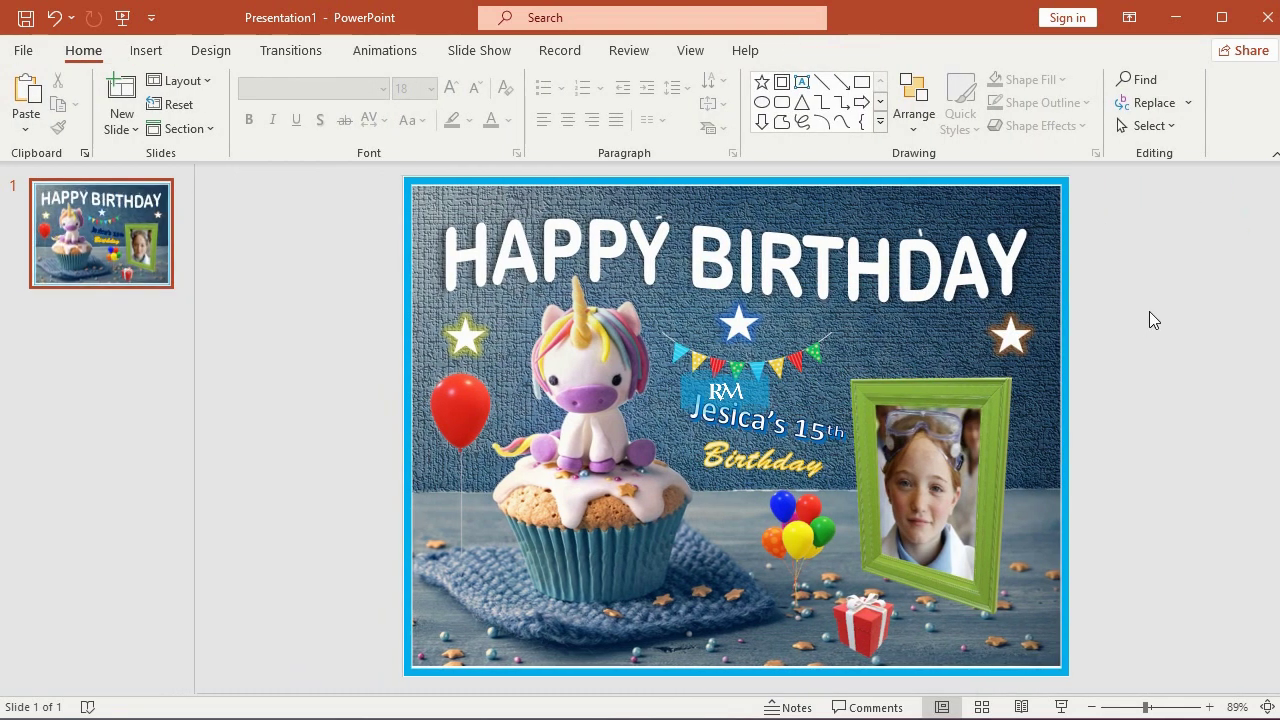